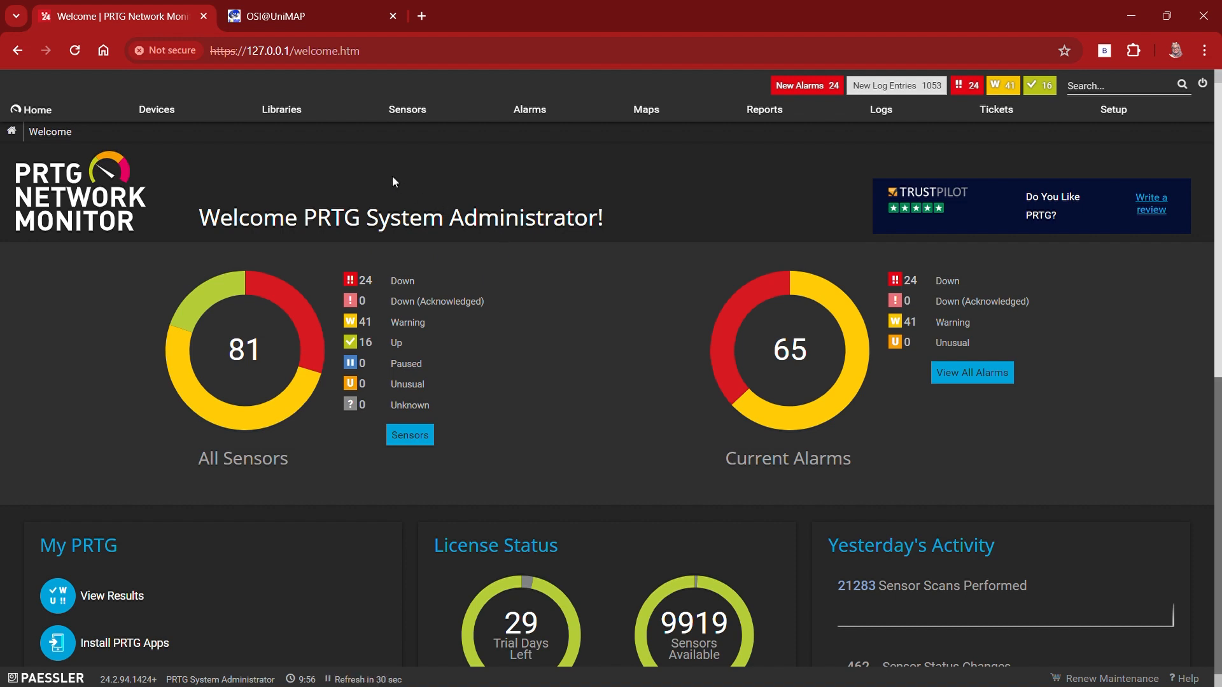
Step: Open the youtube device in the Local Probe's Network Infrastructure group and review its overview
{"action": "left_click", "coordinate": [157, 110]}
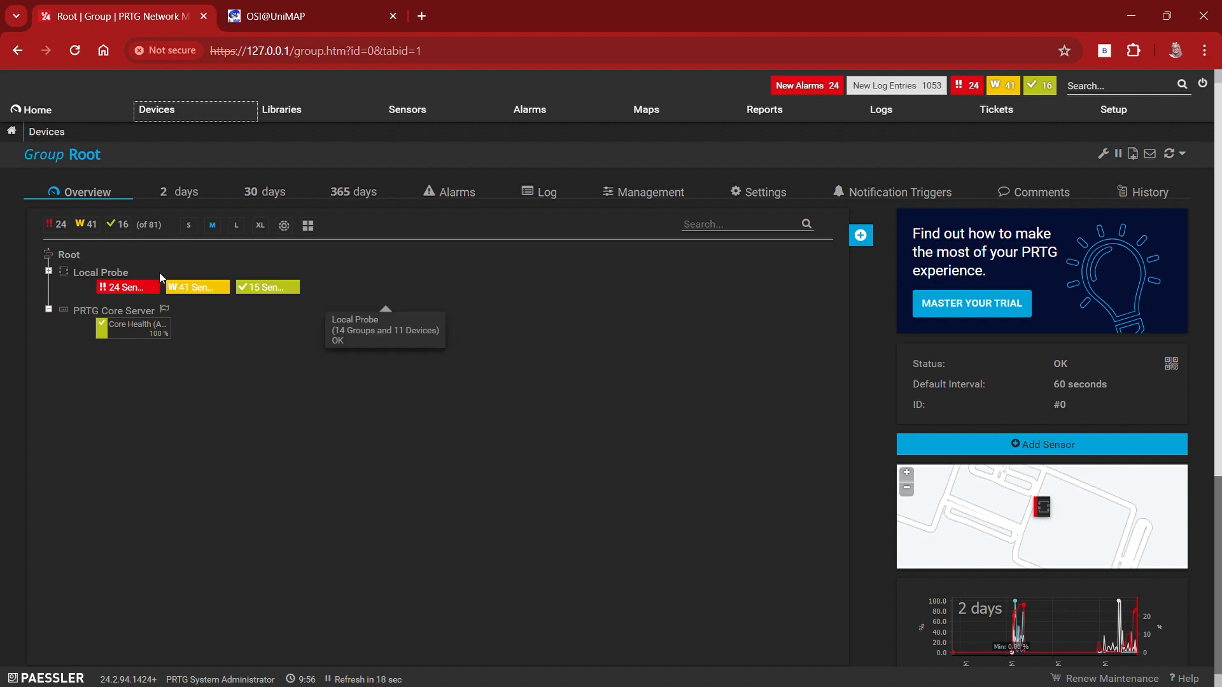
{"action": "left_click", "coordinate": [89, 272]}
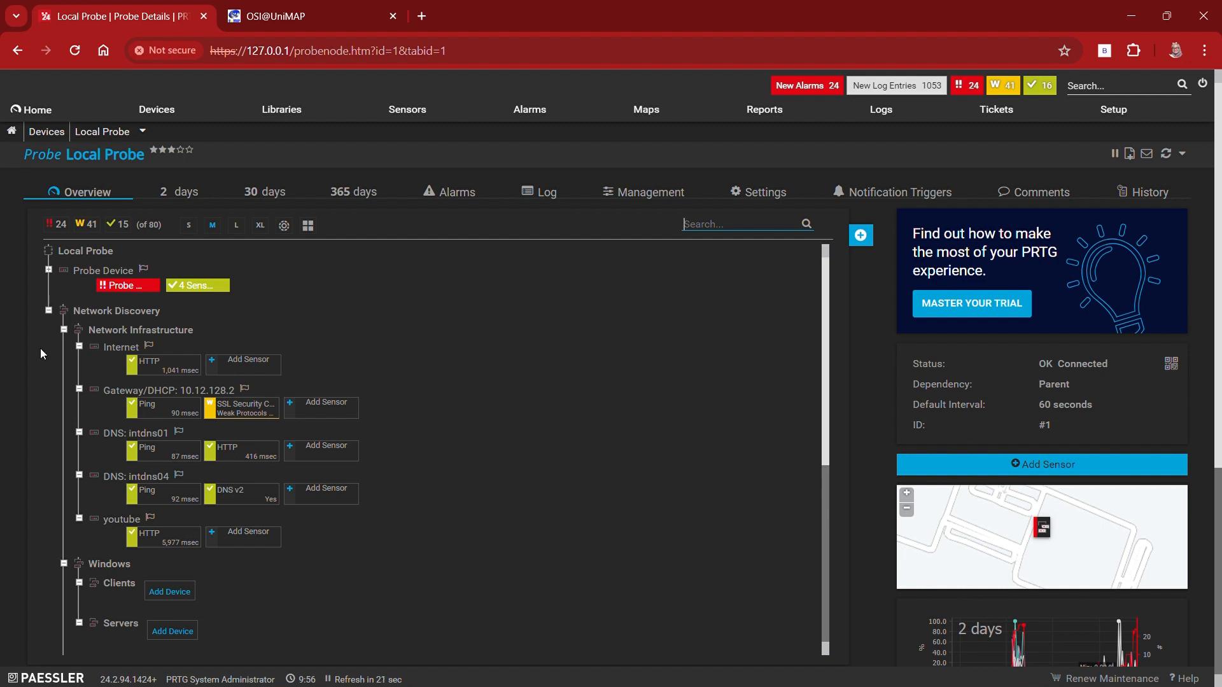
{"action": "left_click", "coordinate": [126, 523]}
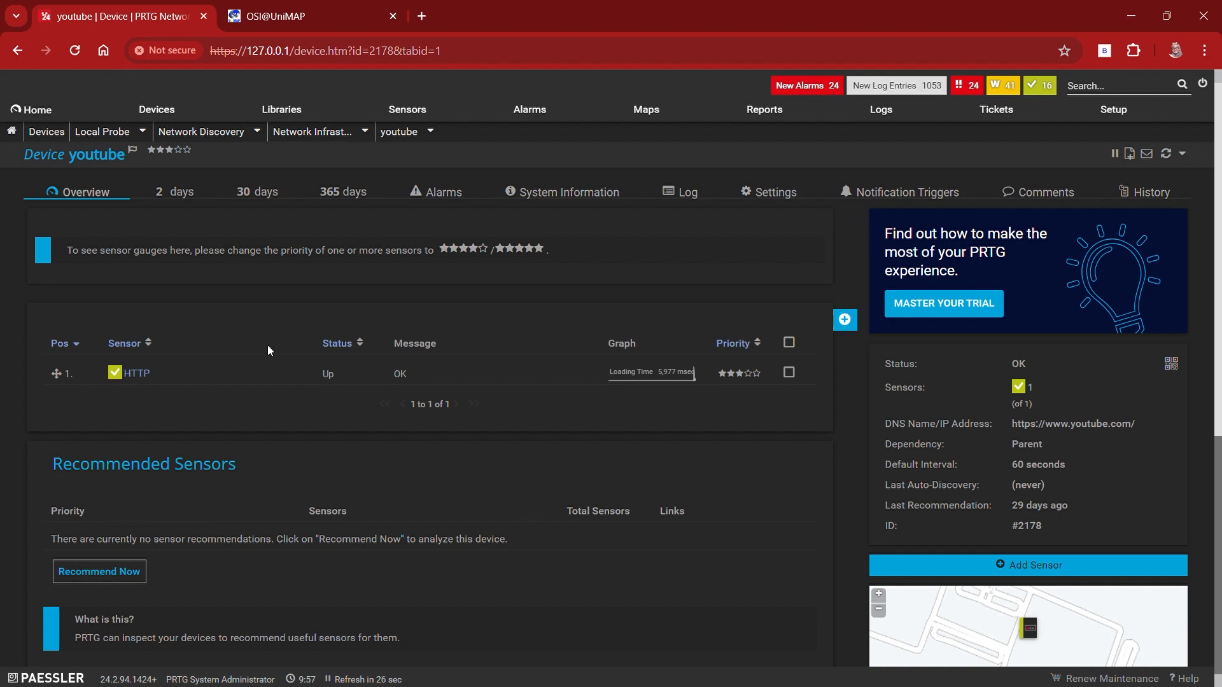
{"action": "scroll", "coordinate": [990, 507], "scroll_direction": "down", "scroll_amount": 3}
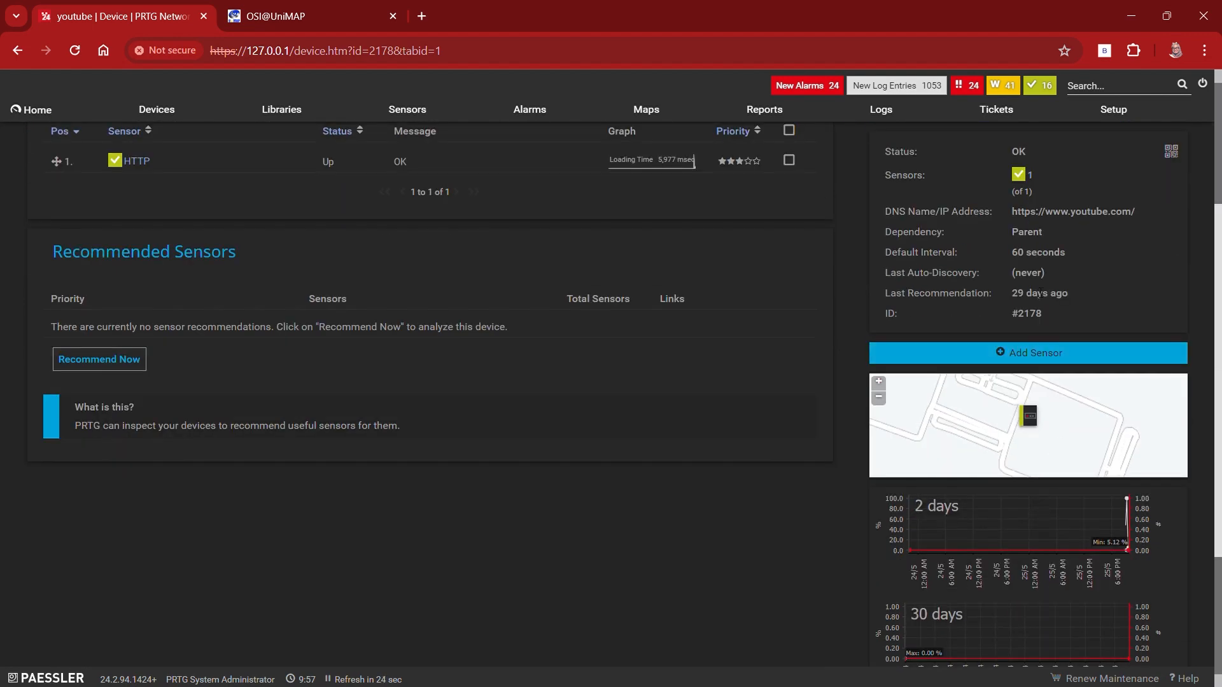
{"action": "scroll", "coordinate": [1040, 293], "scroll_direction": "down", "scroll_amount": 3}
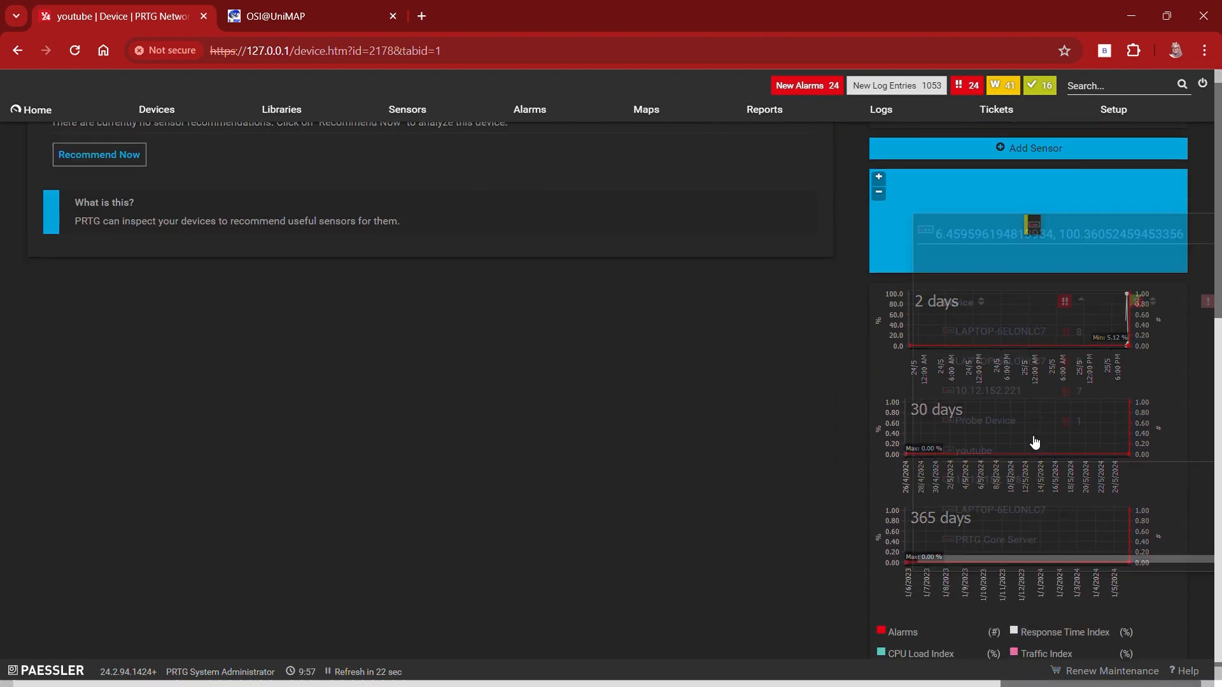
Step: Examine the youtube device's 2-day history graph and its HTTP sensor chart
{"action": "left_click", "coordinate": [1130, 323]}
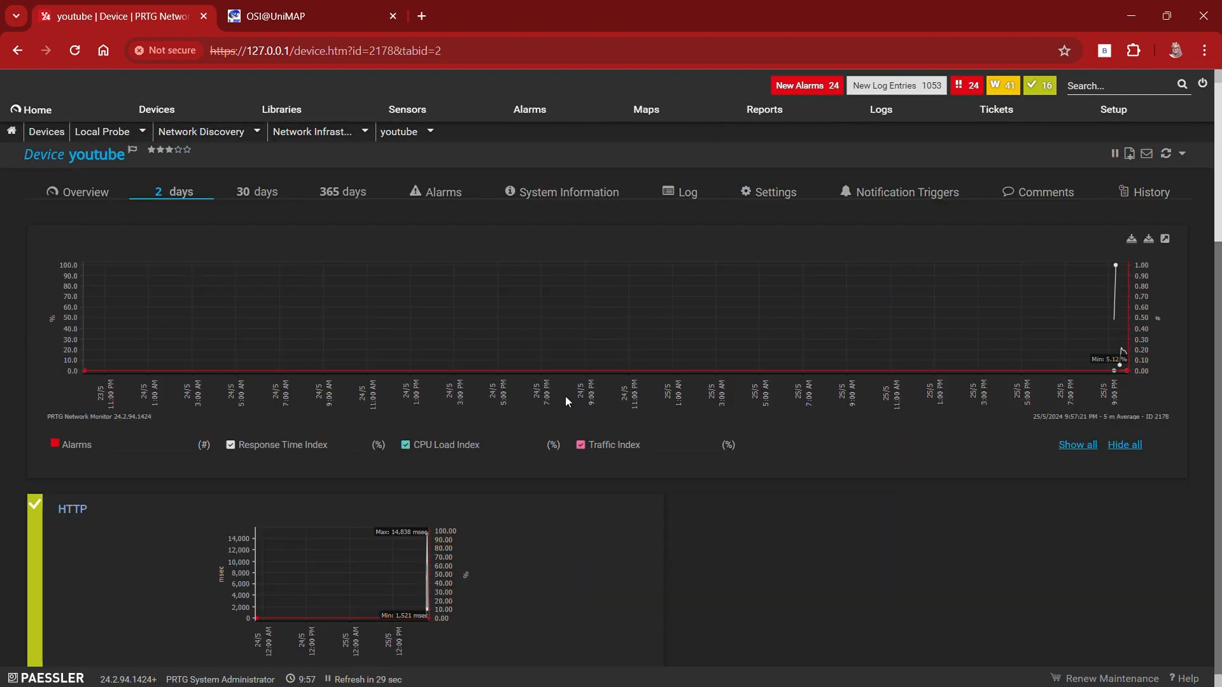
{"action": "scroll", "coordinate": [1120, 321], "scroll_direction": "up", "scroll_amount": 5}
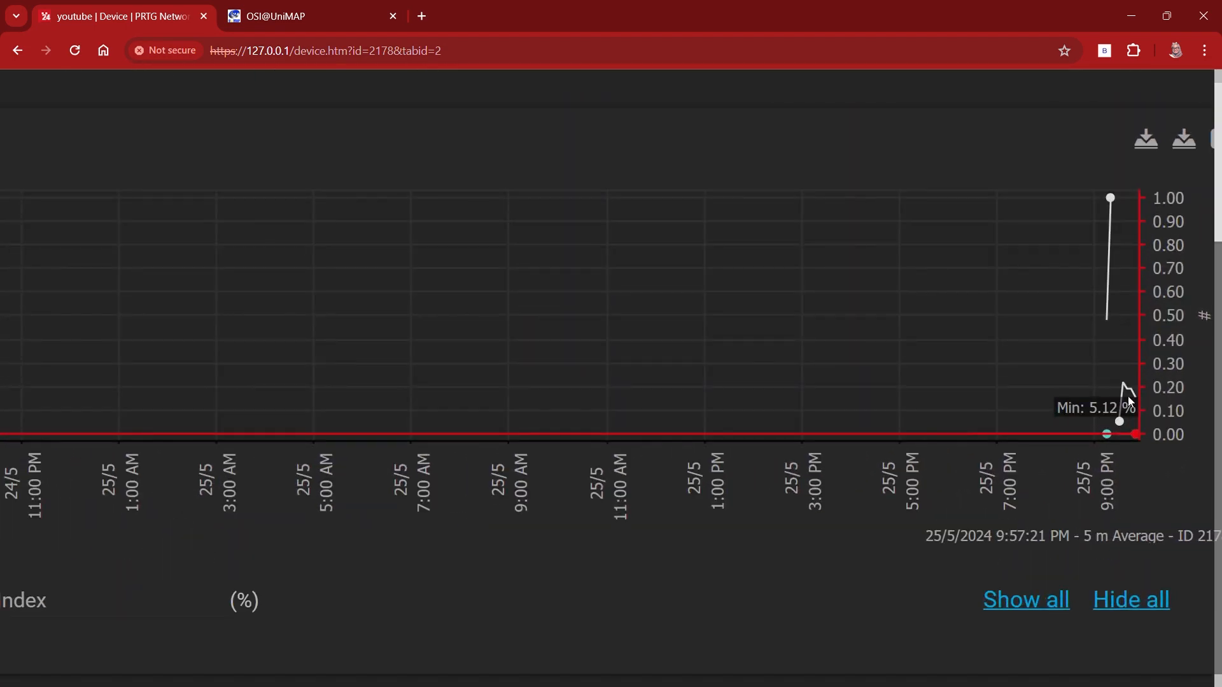
{"action": "scroll", "coordinate": [1128, 396], "scroll_direction": "down", "scroll_amount": 6}
{"action": "scroll", "coordinate": [1135, 467], "scroll_direction": "up", "scroll_amount": 6}
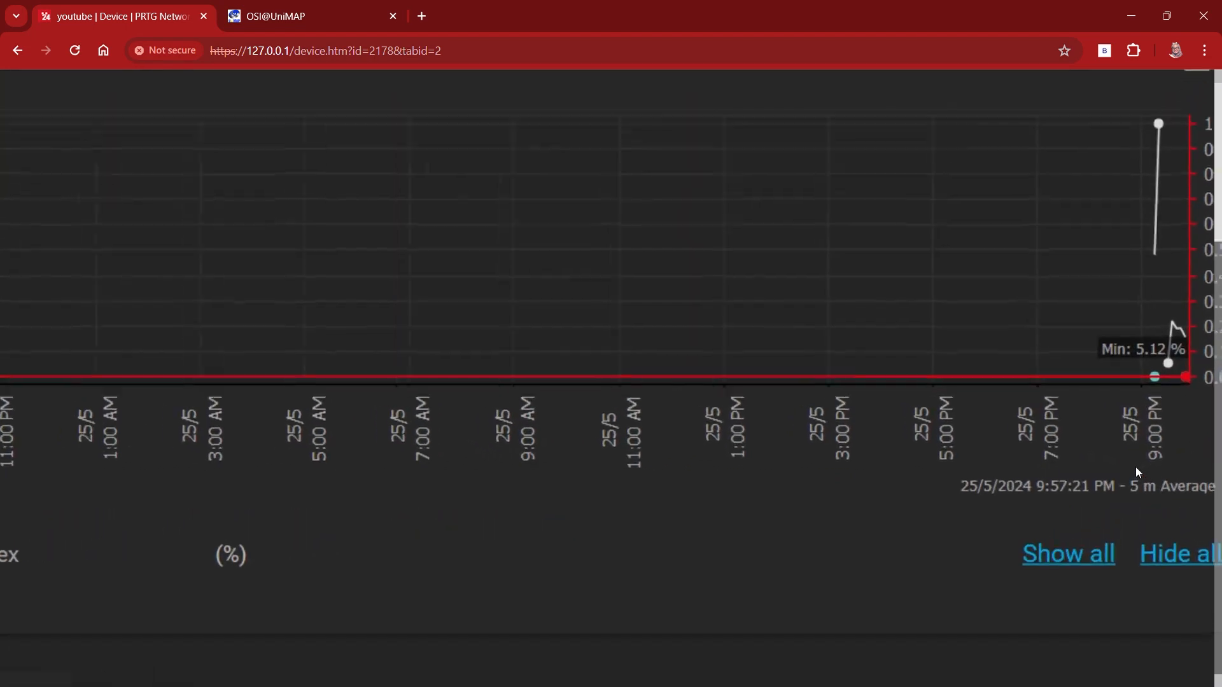
{"action": "scroll", "coordinate": [1124, 441], "scroll_direction": "down", "scroll_amount": 5}
{"action": "scroll", "coordinate": [609, 497], "scroll_direction": "down", "scroll_amount": 3}
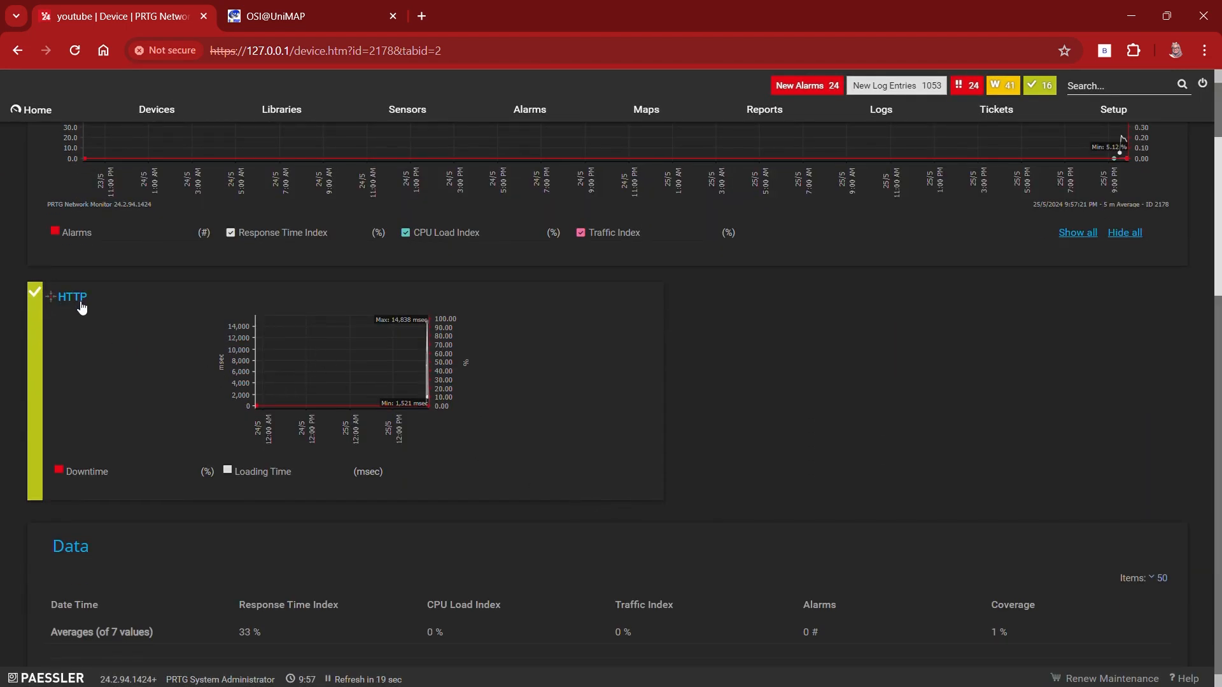
{"action": "scroll", "coordinate": [387, 266], "scroll_direction": "up", "scroll_amount": 3}
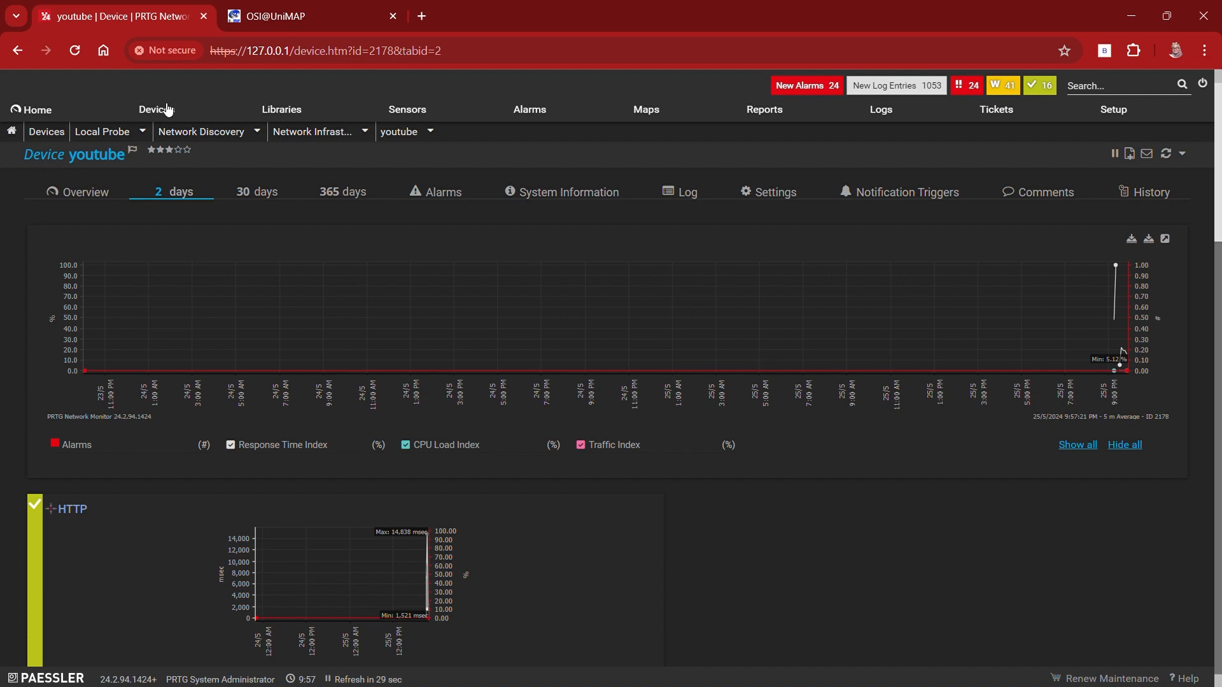
Step: Start adding a new device with Network Infrastructure under Local Probe as its parent group
{"action": "mouse_move", "coordinate": [169, 114]}
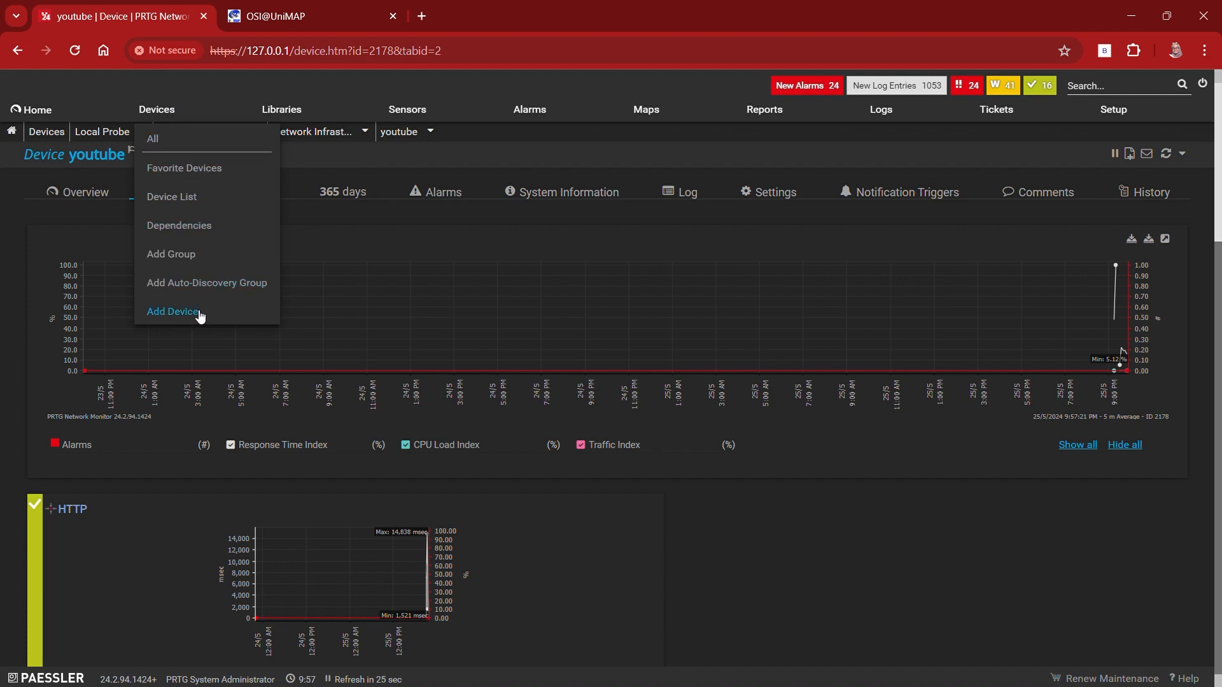
{"action": "left_click", "coordinate": [172, 311]}
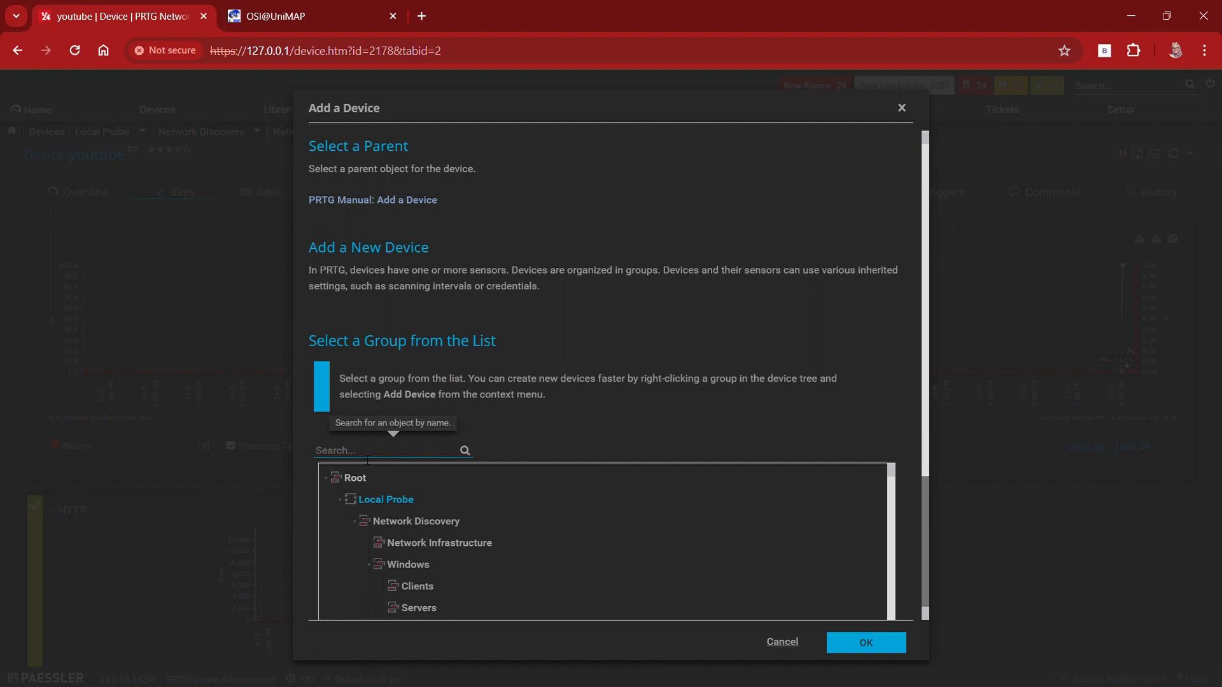
{"action": "scroll", "coordinate": [452, 453], "scroll_direction": "down", "scroll_amount": 2}
{"action": "scroll", "coordinate": [382, 395], "scroll_direction": "down", "scroll_amount": 1}
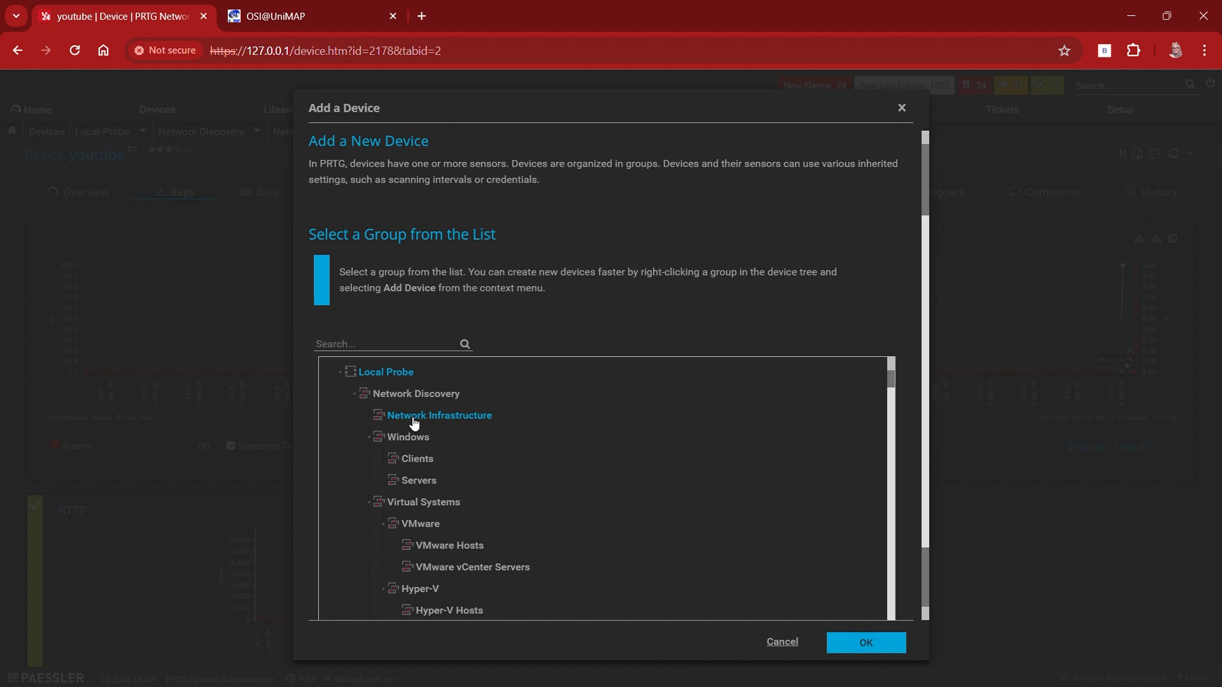
{"action": "left_click", "coordinate": [414, 420]}
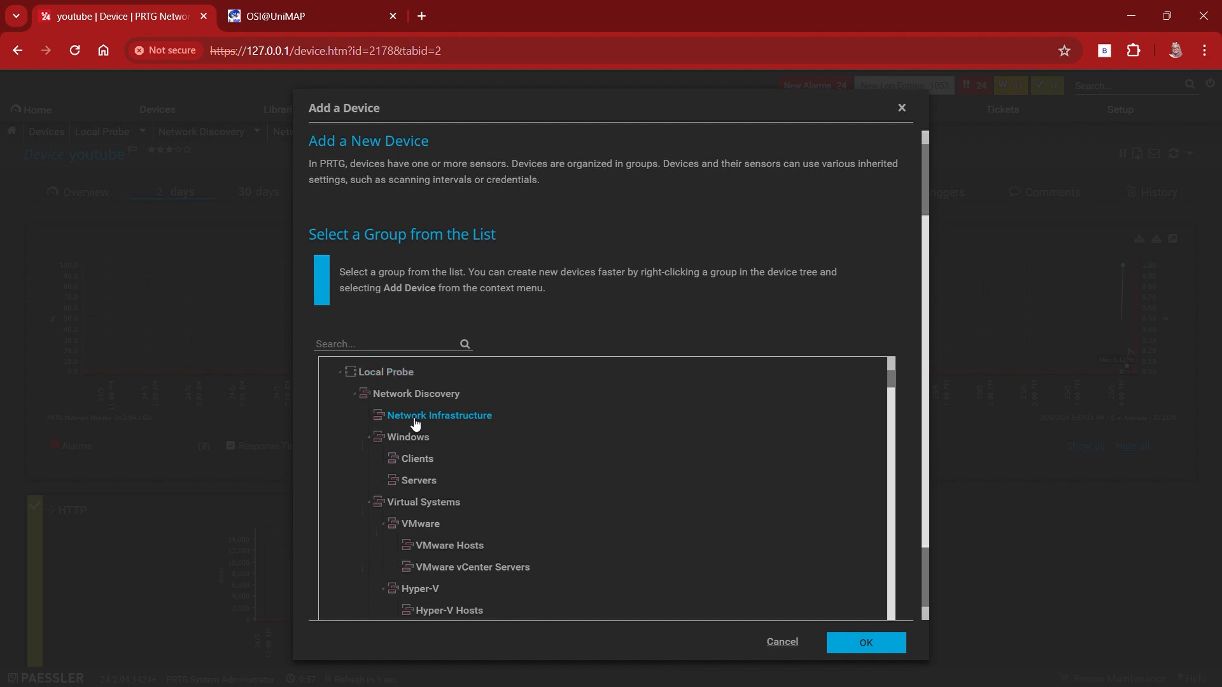
{"action": "left_click", "coordinate": [890, 644]}
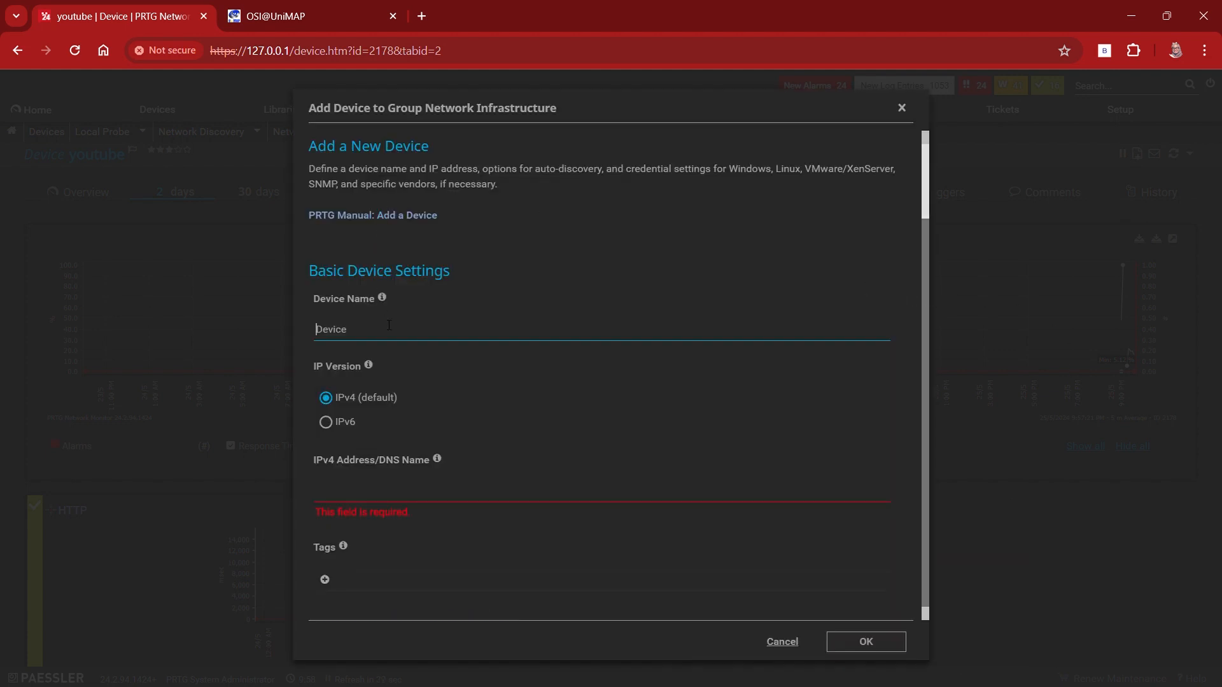
Step: Name the new device osi-UNIMAP
{"action": "double_click", "coordinate": [379, 341]}
{"action": "type", "text": "o"}
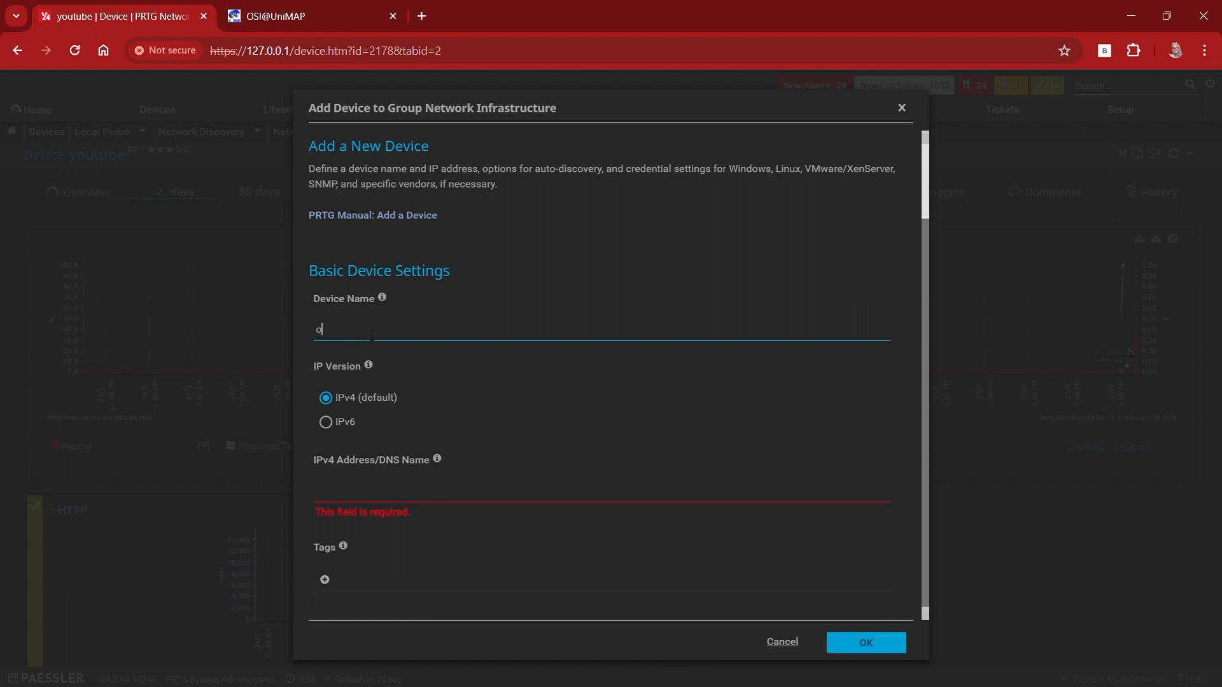
{"action": "type", "text": "si-UNIMAP"}
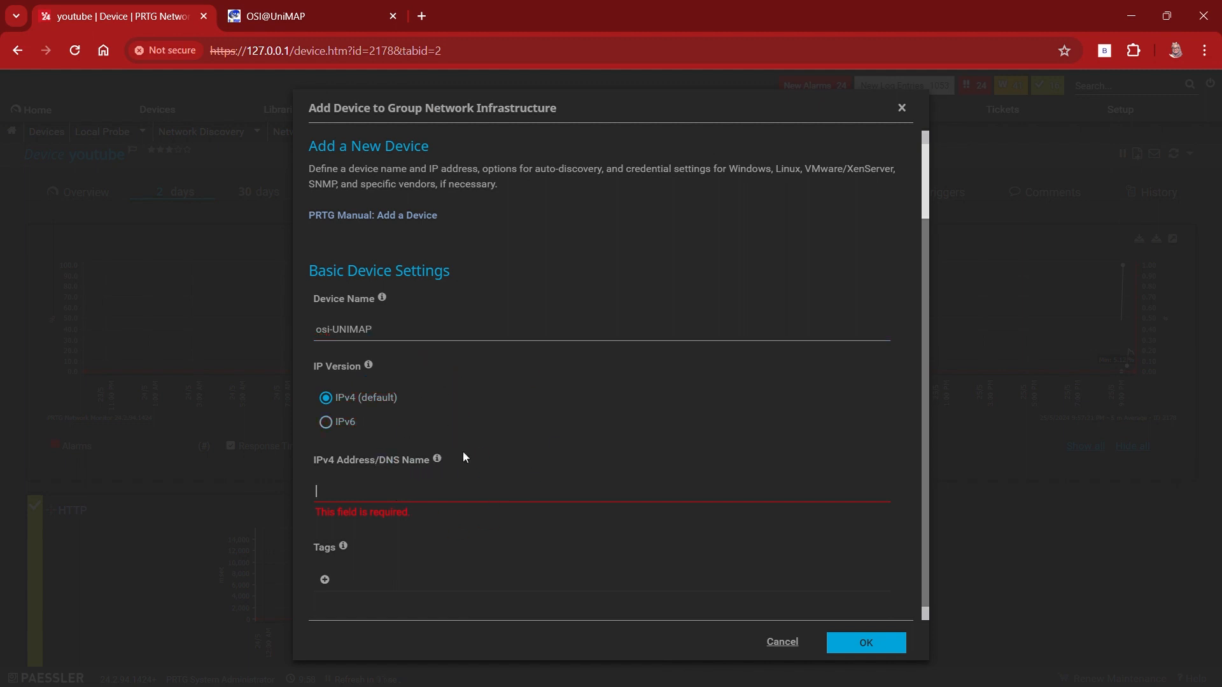
{"action": "left_click", "coordinate": [295, 17]}
{"action": "left_click_drag", "start_coordinate": [353, 51], "coordinate": [409, 56]}
{"action": "key", "text": "ctrl+a"}
{"action": "key", "text": "ctrl+c"}
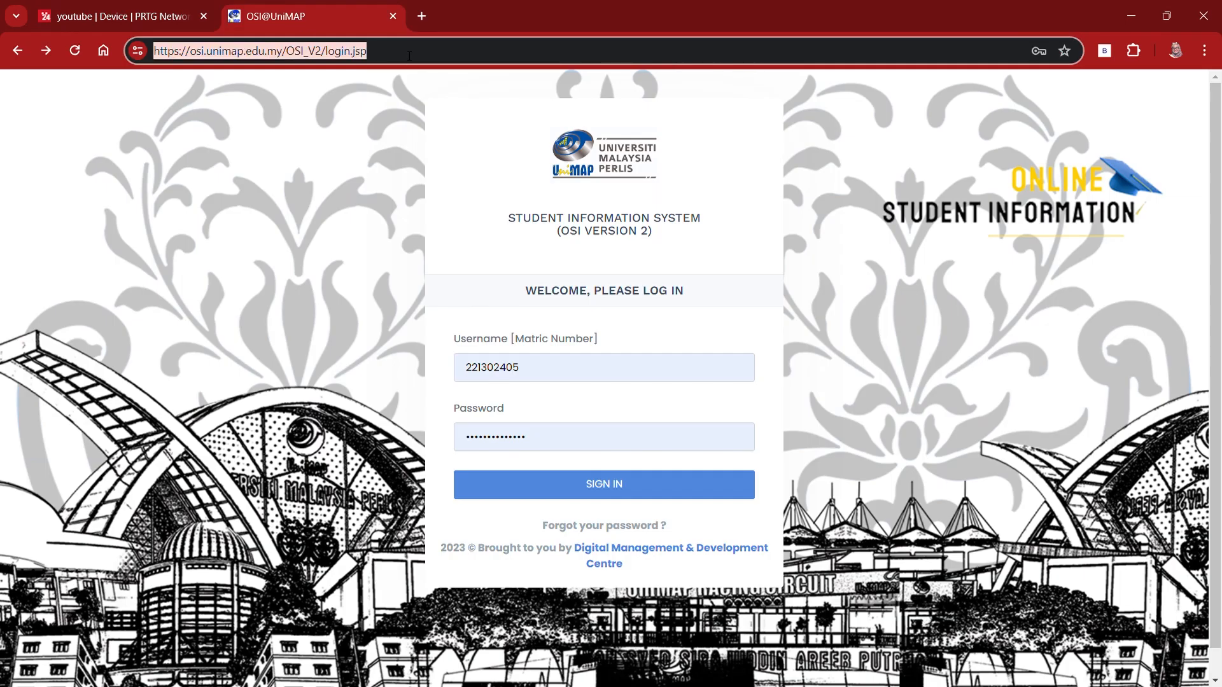
{"action": "left_click", "coordinate": [135, 22]}
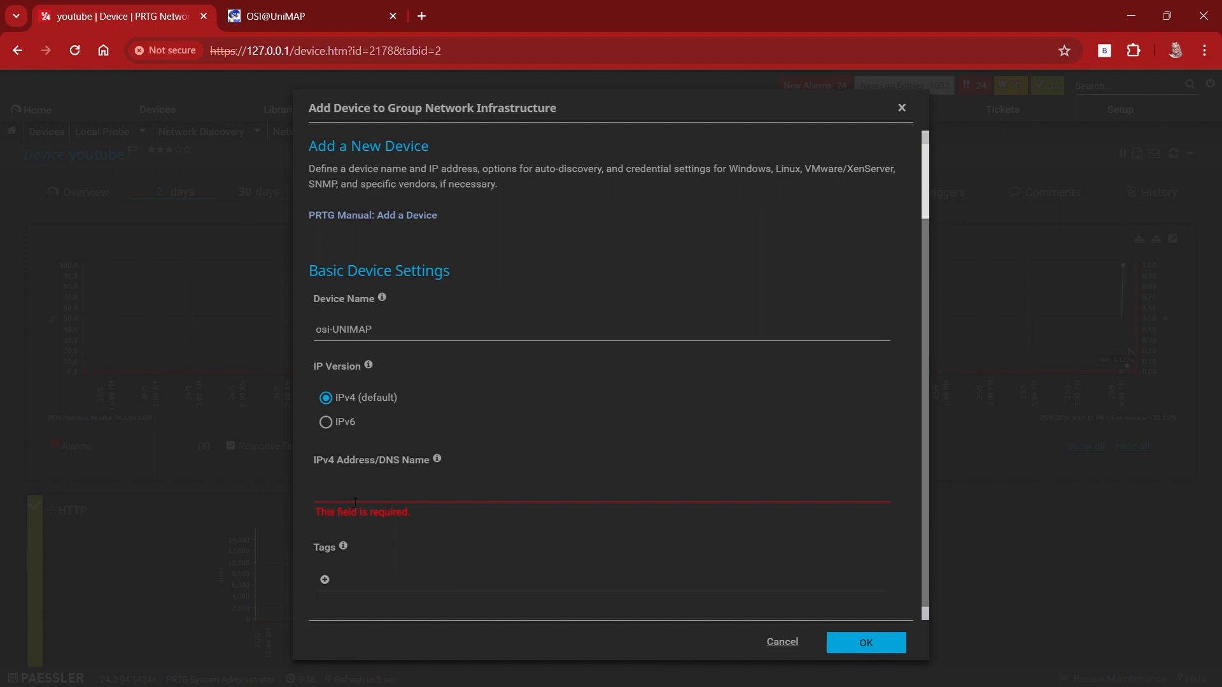
{"action": "key", "text": "ctrl+v"}
{"action": "scroll", "coordinate": [700, 407], "scroll_direction": "down", "scroll_amount": 3}
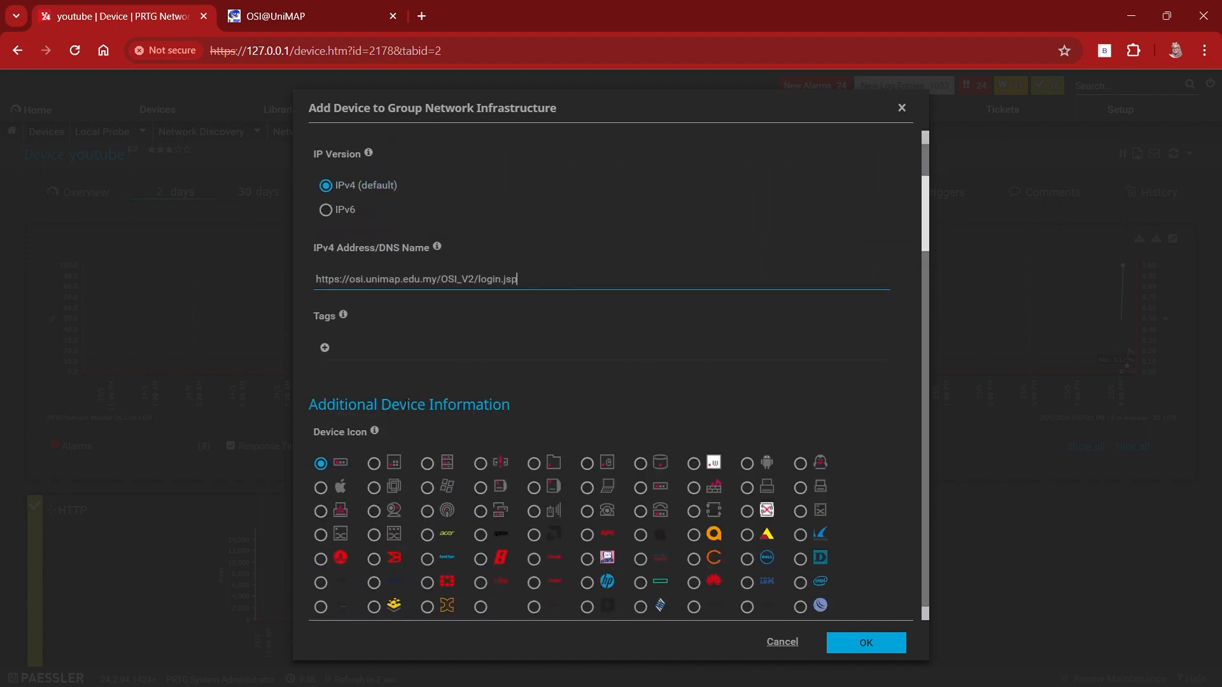
Step: Create the osi-UNIMAP device, keeping the default device icon and remaining settings
{"action": "scroll", "coordinate": [721, 410], "scroll_direction": "down", "scroll_amount": 1}
{"action": "scroll", "coordinate": [721, 410], "scroll_direction": "down", "scroll_amount": 1}
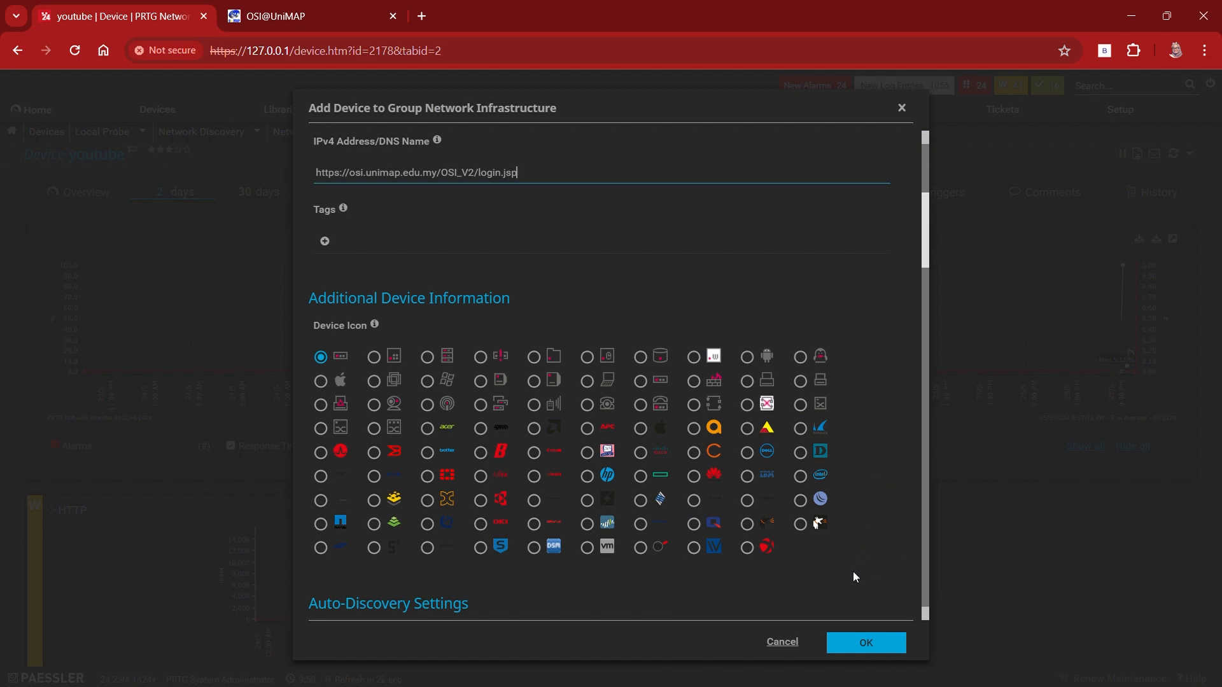
{"action": "left_click", "coordinate": [881, 643]}
{"action": "scroll", "coordinate": [884, 427], "scroll_direction": "down", "scroll_amount": 2}
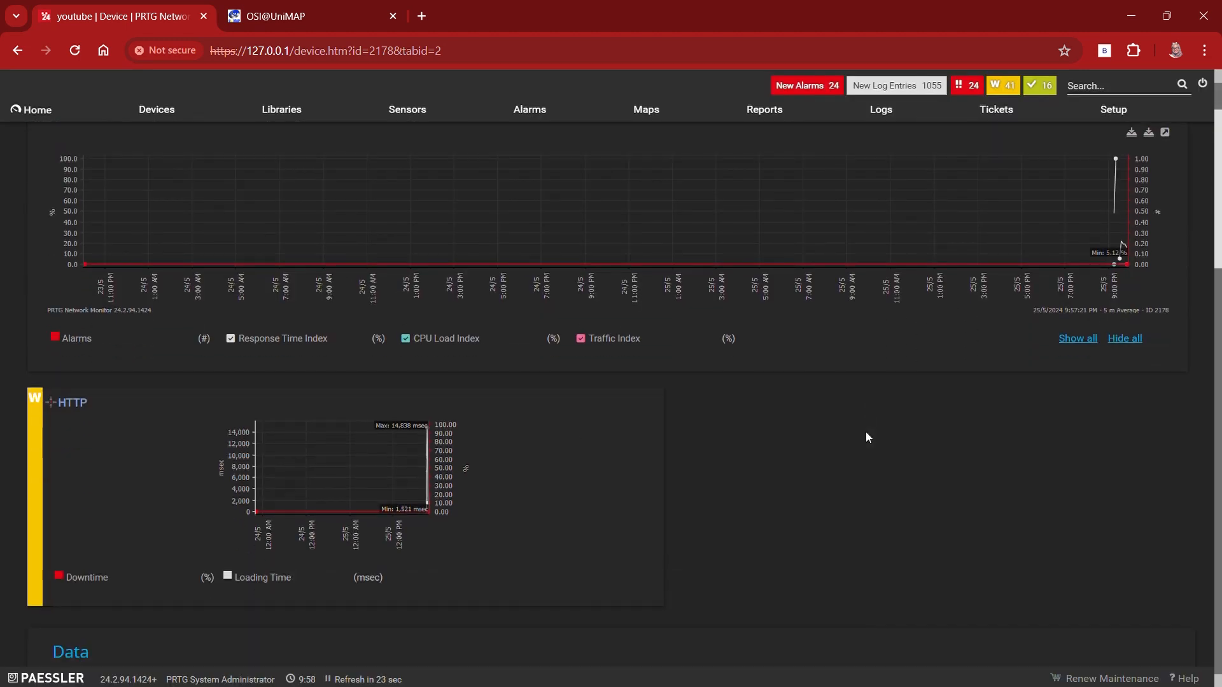
{"action": "scroll", "coordinate": [665, 425], "scroll_direction": "up", "scroll_amount": 2}
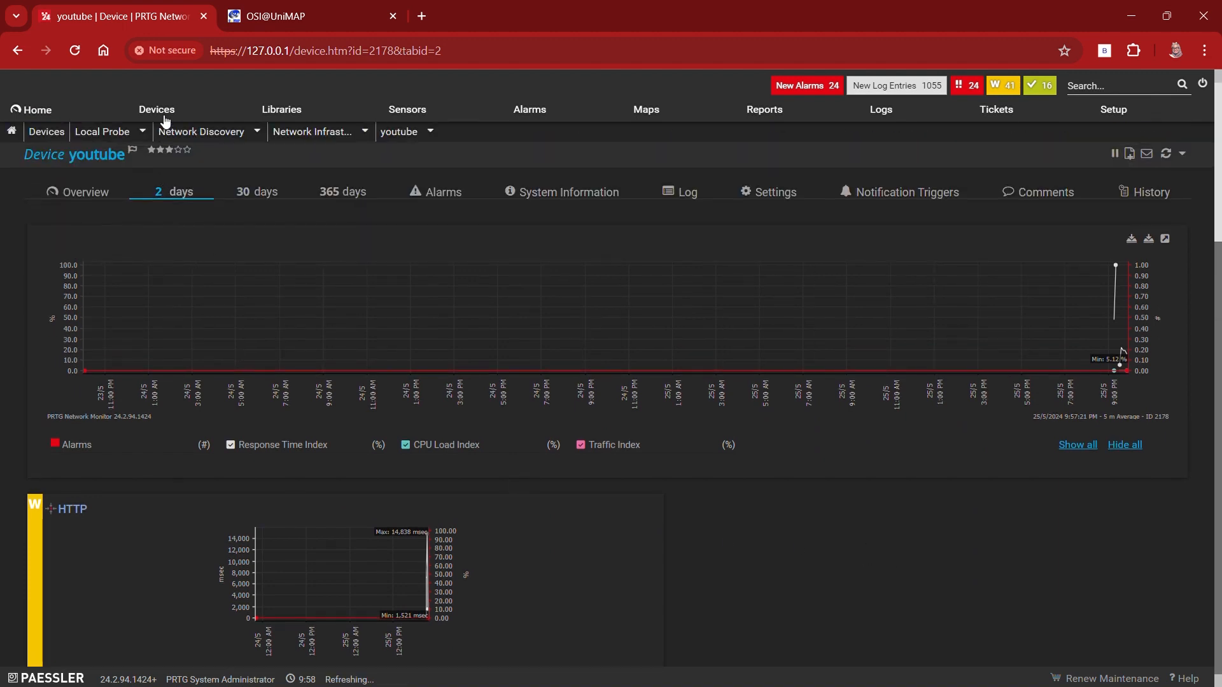
{"action": "left_click", "coordinate": [162, 112]}
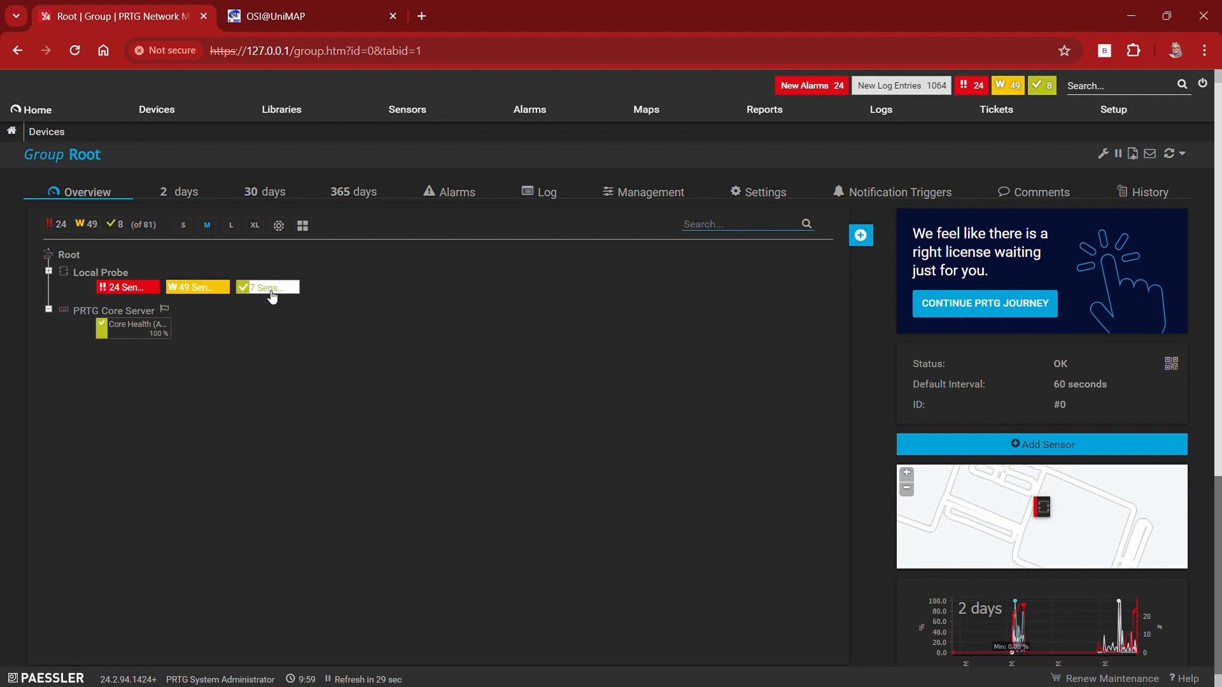
{"action": "left_click", "coordinate": [90, 271]}
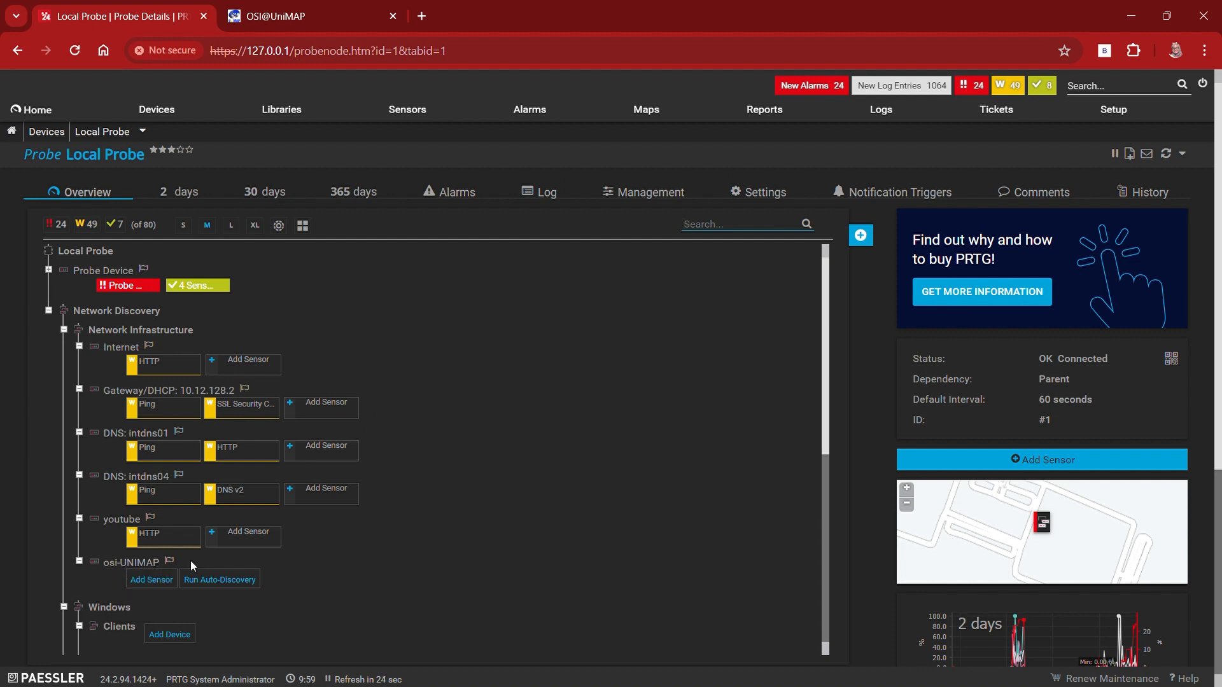
{"action": "scroll", "coordinate": [419, 527], "scroll_direction": "down", "scroll_amount": 2}
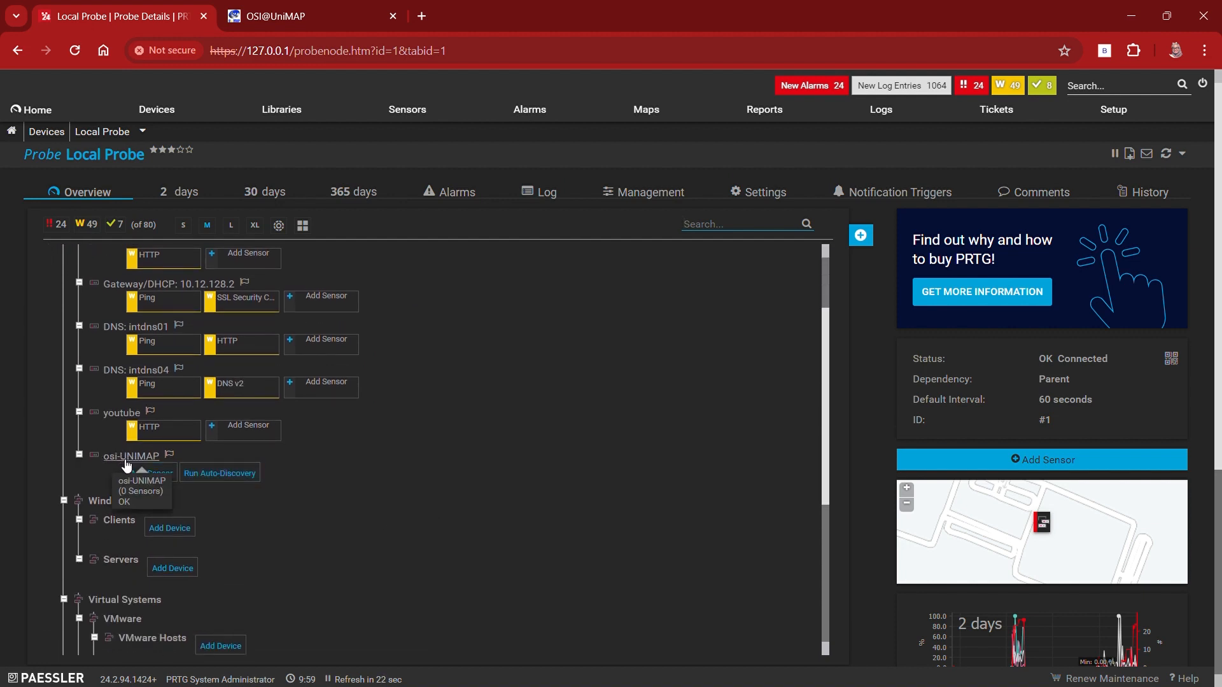
{"action": "left_click", "coordinate": [150, 482]}
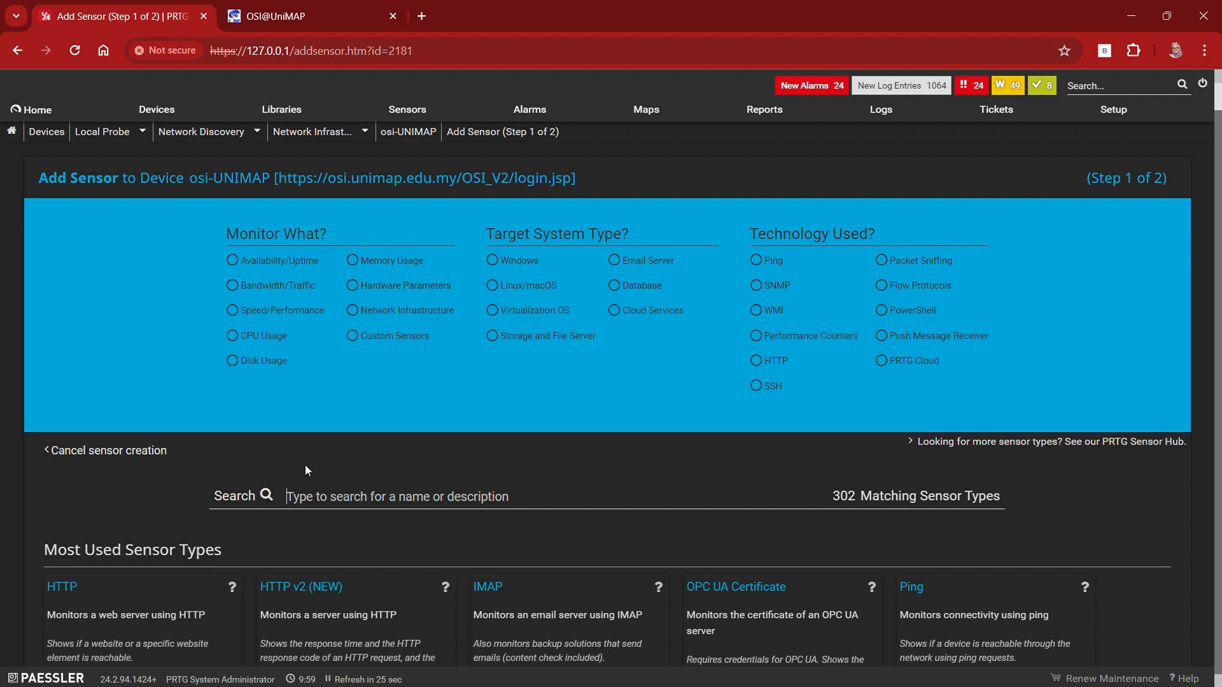
Step: Look through the available sensor types and choose the HTTP sensor for osi-UNIMAP
{"action": "scroll", "coordinate": [379, 434], "scroll_direction": "down", "scroll_amount": 2}
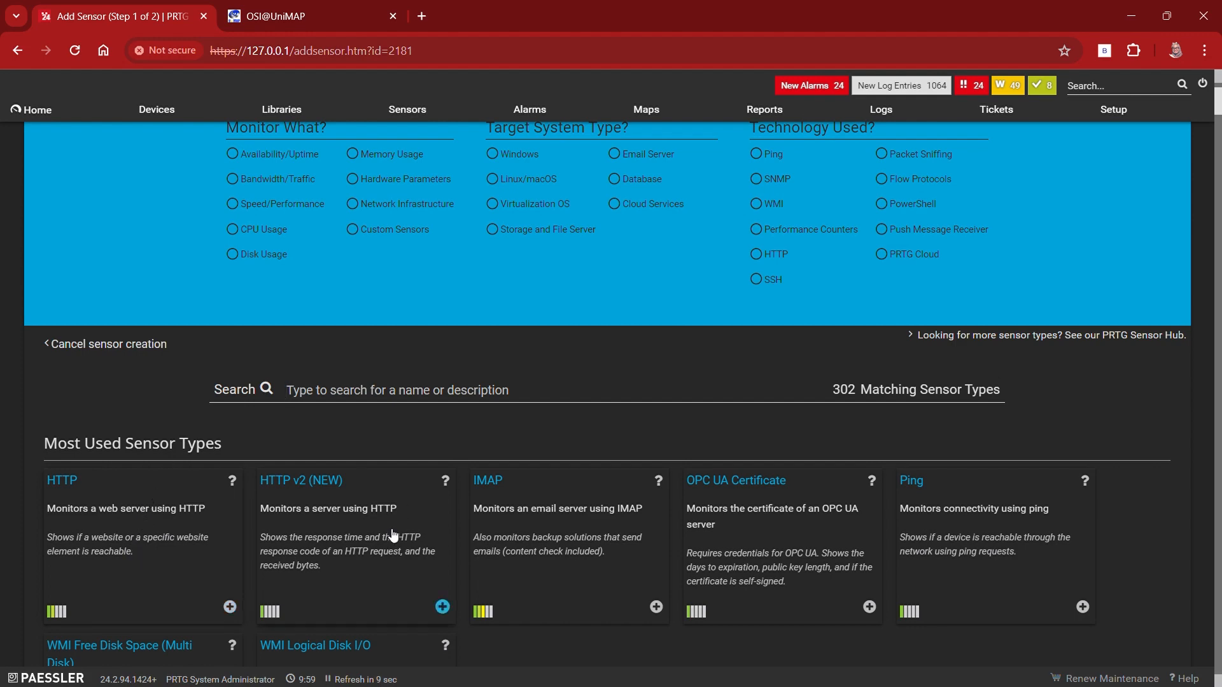
{"action": "scroll", "coordinate": [257, 520], "scroll_direction": "down", "scroll_amount": 2}
{"action": "scroll", "coordinate": [340, 489], "scroll_direction": "down", "scroll_amount": 5}
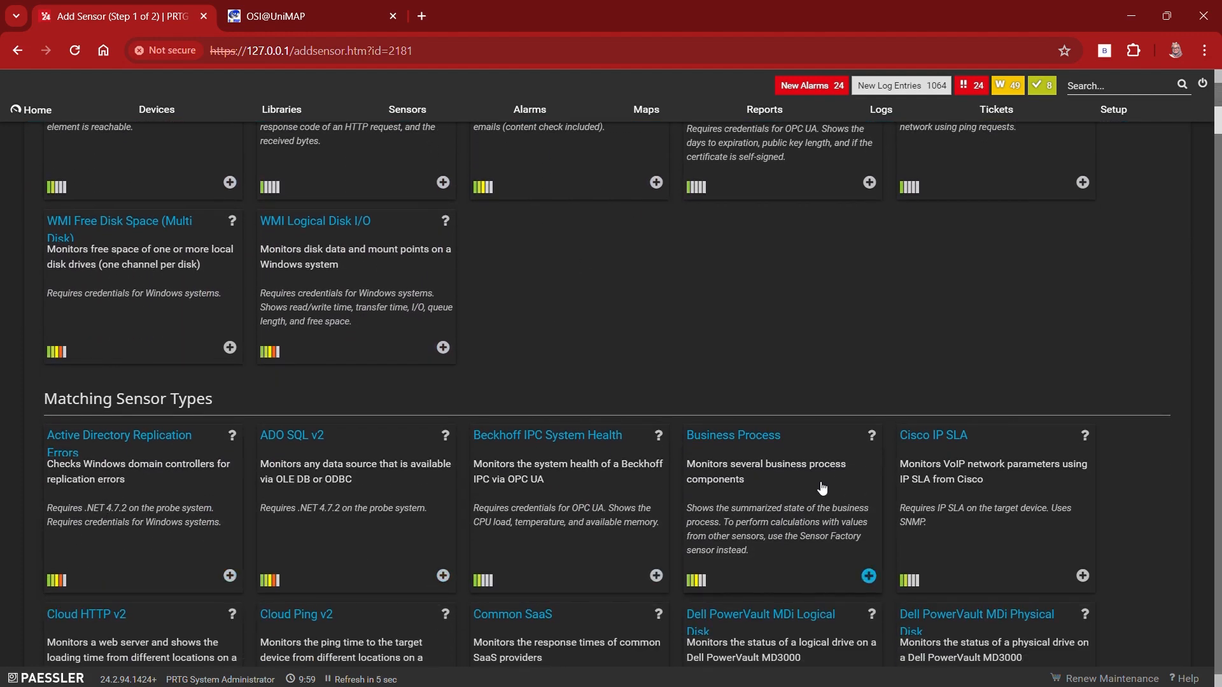
{"action": "scroll", "coordinate": [840, 471], "scroll_direction": "up", "scroll_amount": 5}
{"action": "scroll", "coordinate": [818, 382], "scroll_direction": "down", "scroll_amount": 5}
{"action": "scroll", "coordinate": [375, 416], "scroll_direction": "down", "scroll_amount": 6}
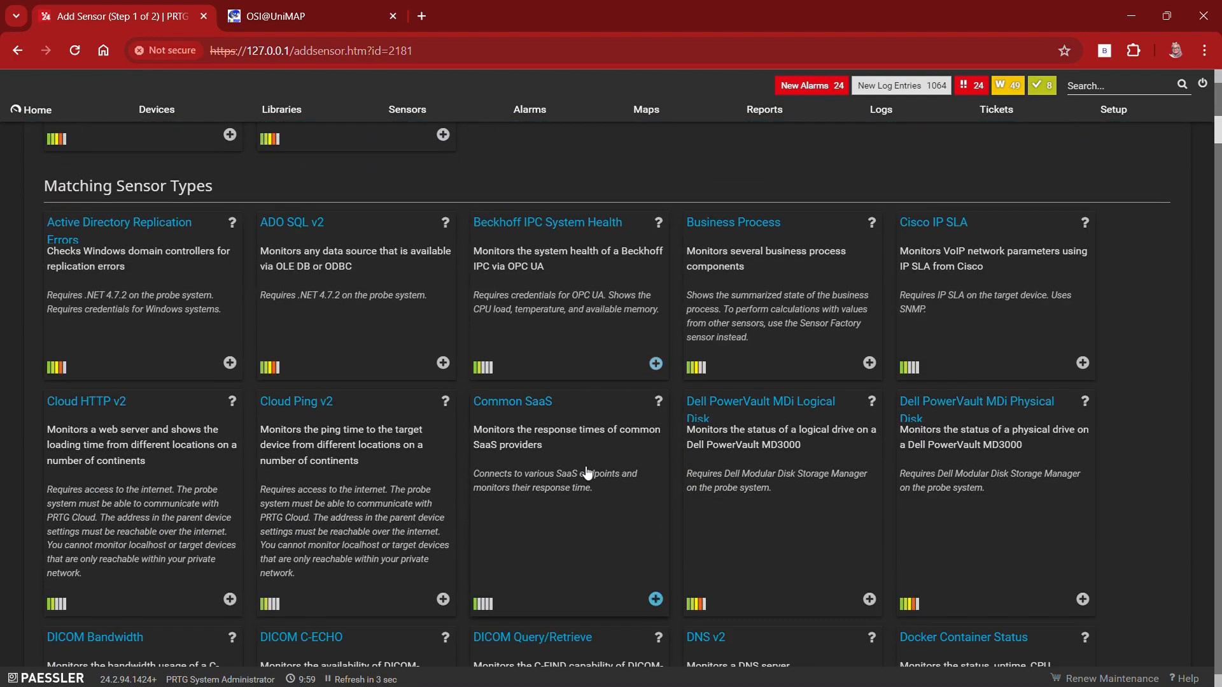
{"action": "scroll", "coordinate": [343, 422], "scroll_direction": "up", "scroll_amount": 8}
{"action": "scroll", "coordinate": [222, 421], "scroll_direction": "up", "scroll_amount": 3}
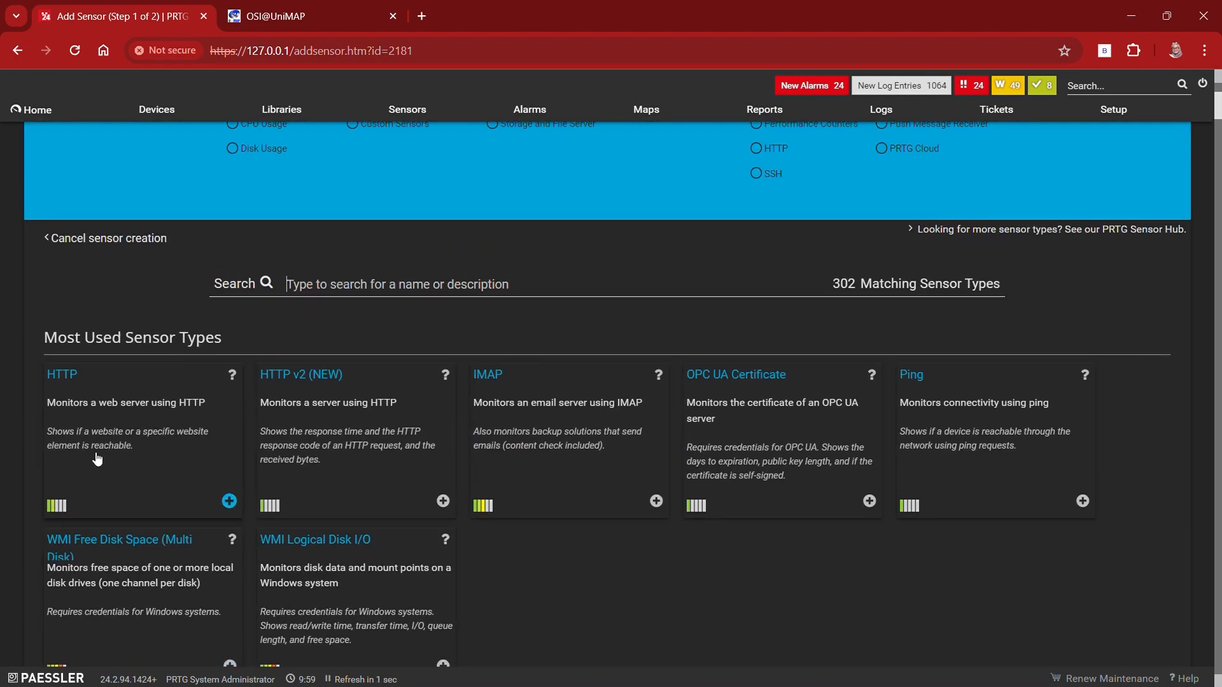
{"action": "left_click", "coordinate": [64, 377]}
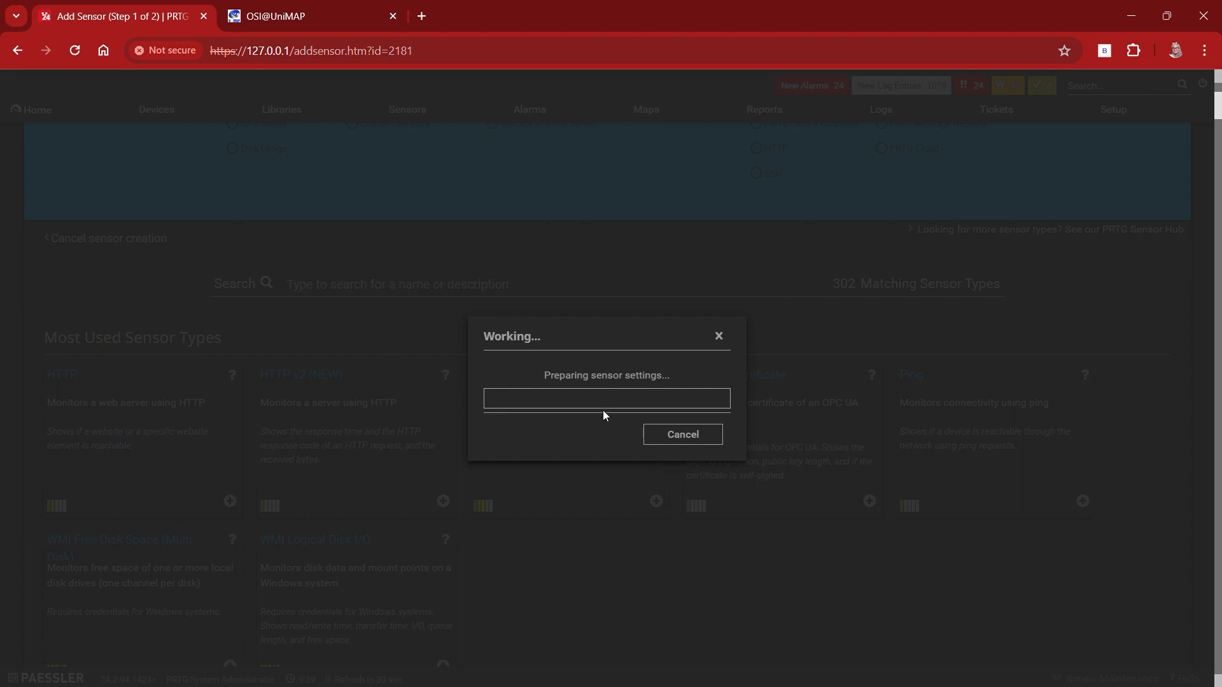
{"action": "scroll", "coordinate": [533, 338], "scroll_direction": "down", "scroll_amount": 2}
{"action": "left_click", "coordinate": [548, 382]}
{"action": "key", "text": "ctrl+a"}
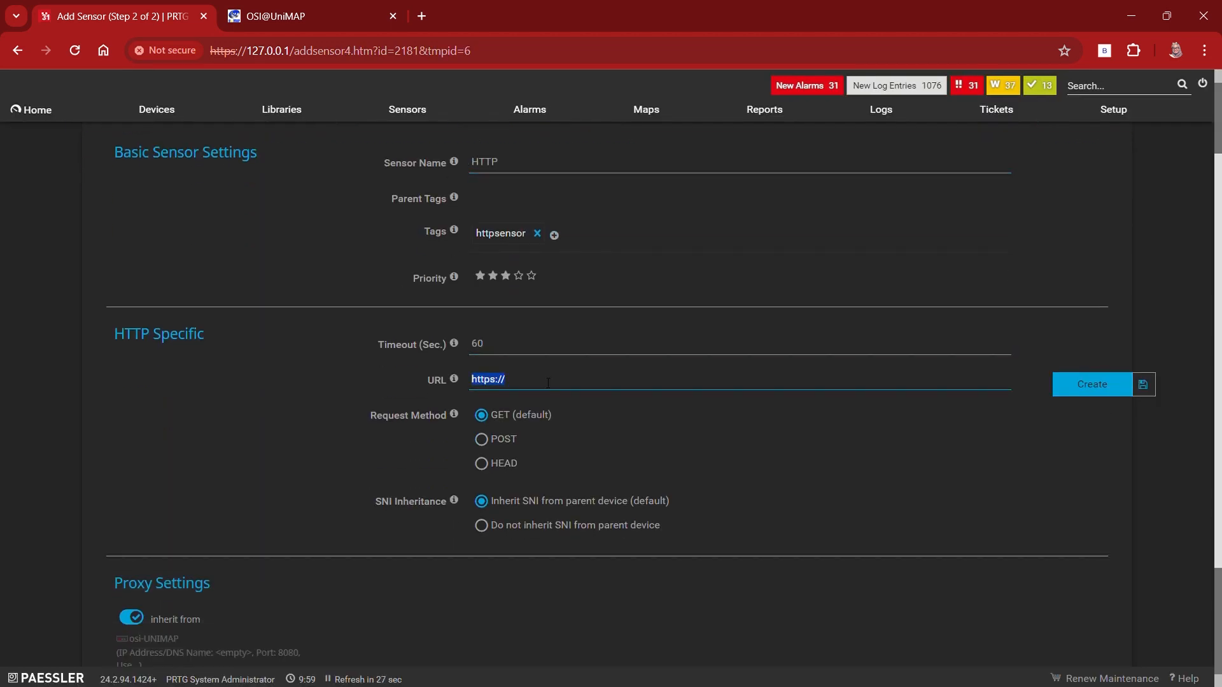
{"action": "type", "text": "https://osi.unimap.edu.my/OSI_V2/login.jsp"}
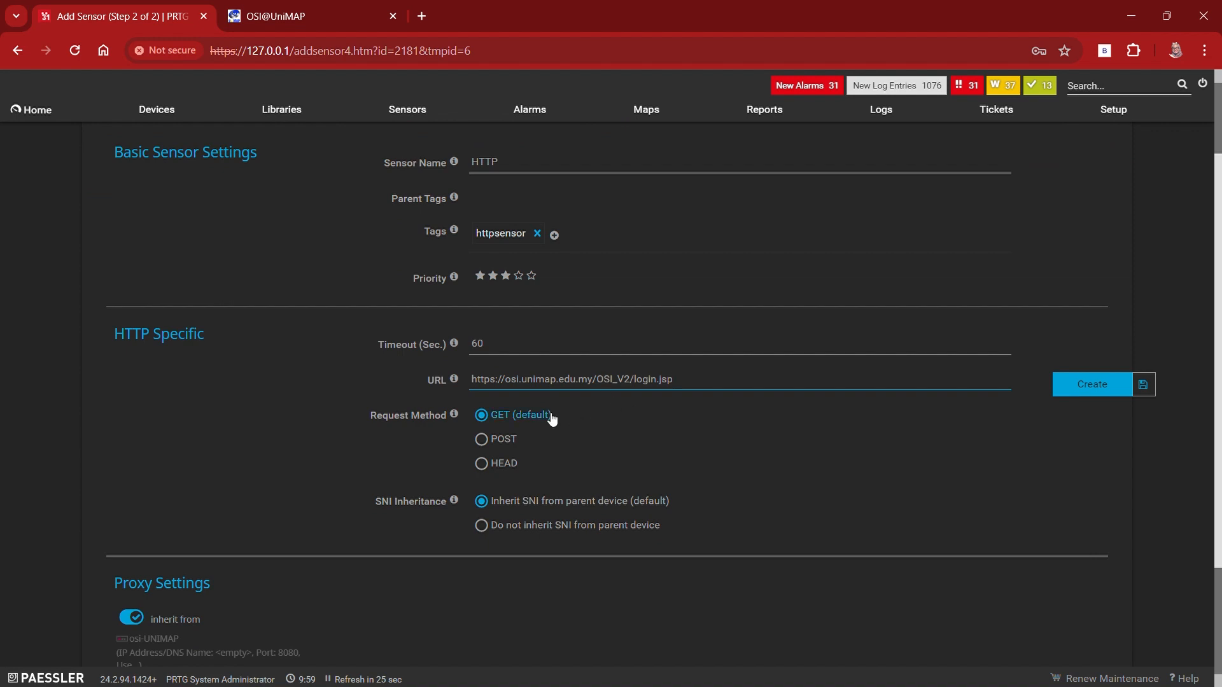
{"action": "scroll", "coordinate": [792, 440], "scroll_direction": "down", "scroll_amount": 2}
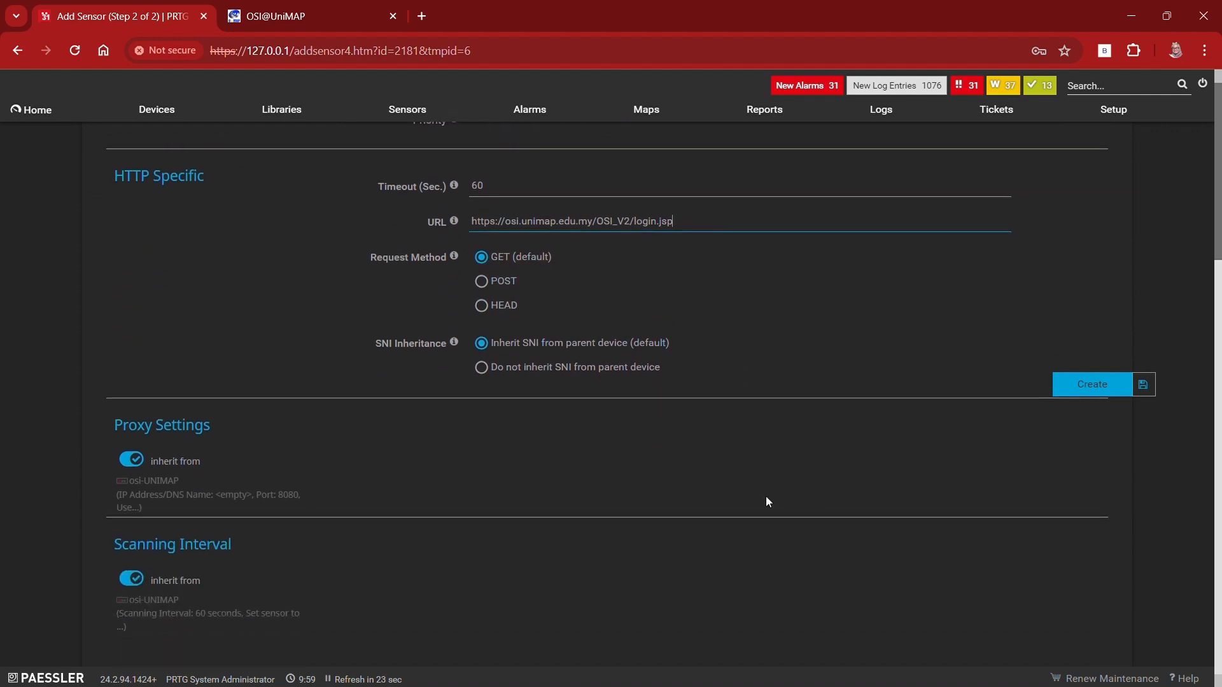
{"action": "scroll", "coordinate": [954, 420], "scroll_direction": "up", "scroll_amount": 1}
{"action": "left_click", "coordinate": [1092, 384]}
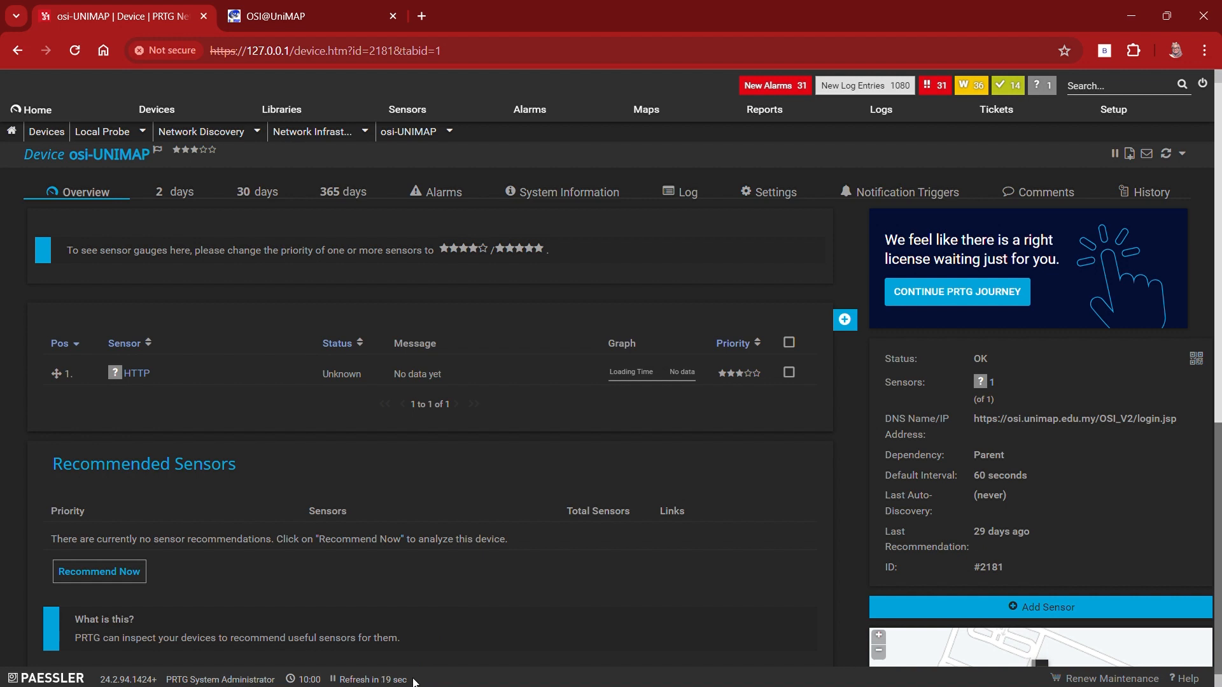
{"action": "left_click", "coordinate": [155, 107]}
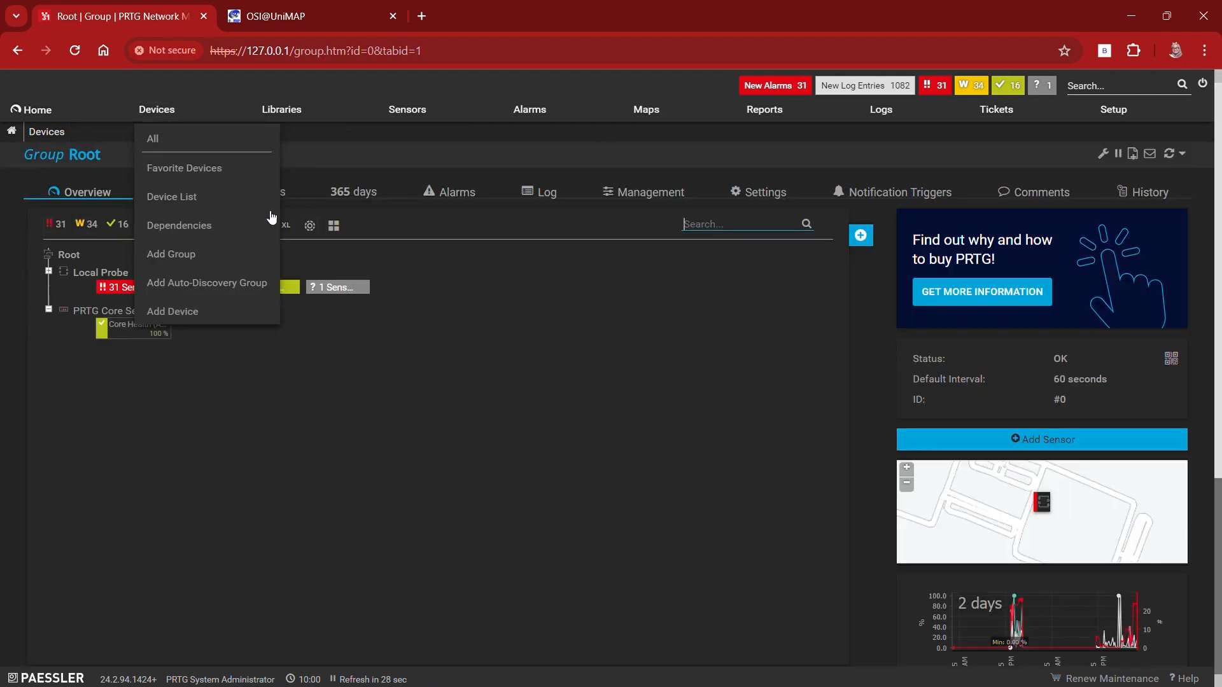
{"action": "left_click", "coordinate": [321, 290]}
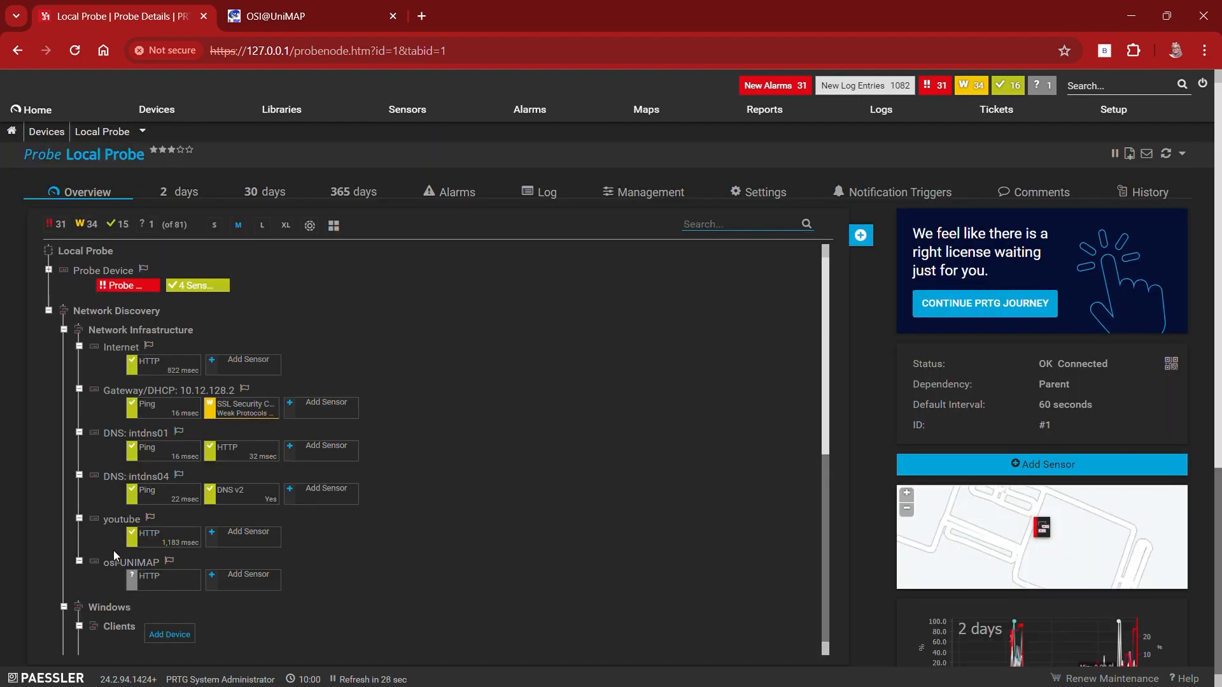
Step: Open the HTTP sensor under osi-UNIMAP and look over its loading time gauge and channel list
{"action": "scroll", "coordinate": [115, 545], "scroll_direction": "down", "scroll_amount": 2}
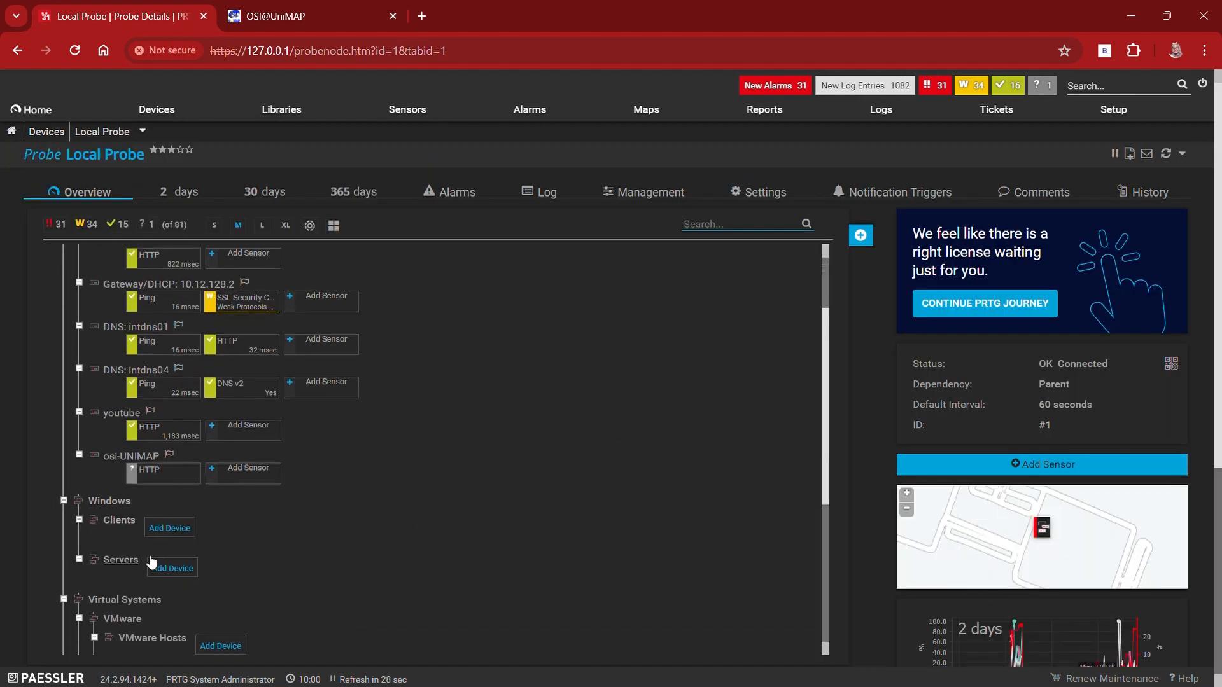
{"action": "left_click", "coordinate": [171, 472]}
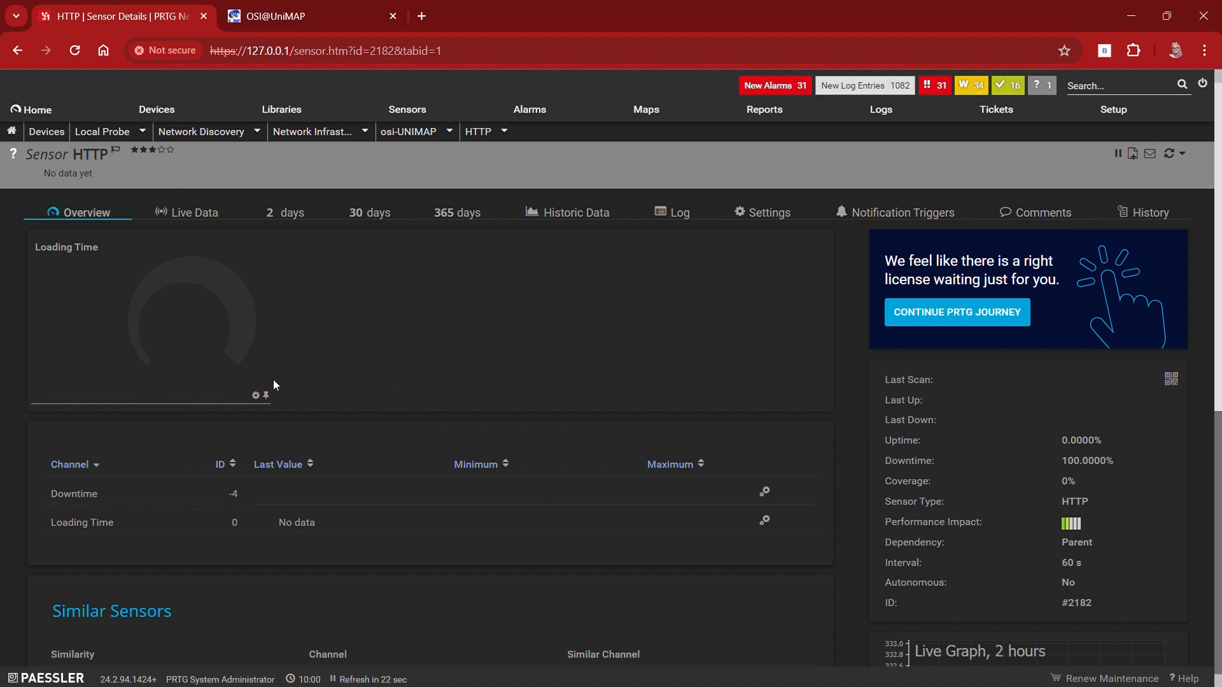
{"action": "scroll", "coordinate": [277, 380], "scroll_direction": "down", "scroll_amount": 5}
{"action": "scroll", "coordinate": [435, 375], "scroll_direction": "up", "scroll_amount": 5}
{"action": "left_click", "coordinate": [57, 137]}
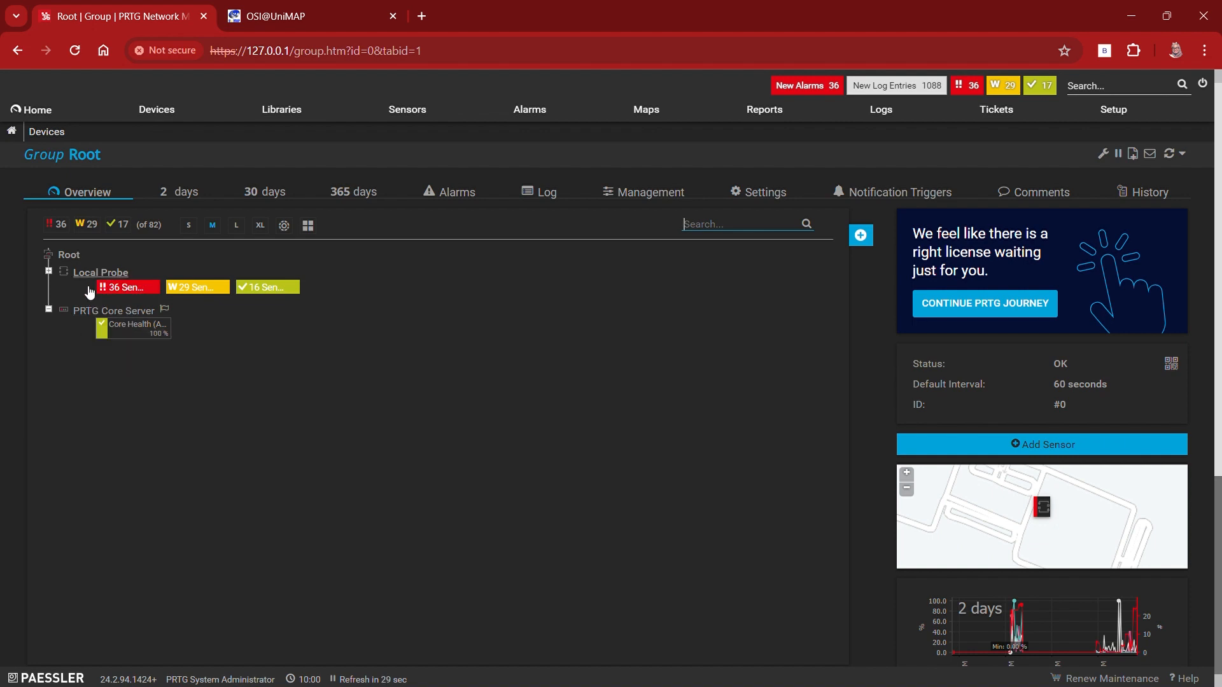
{"action": "left_click", "coordinate": [87, 283]}
{"action": "scroll", "coordinate": [354, 469], "scroll_direction": "down", "scroll_amount": 3}
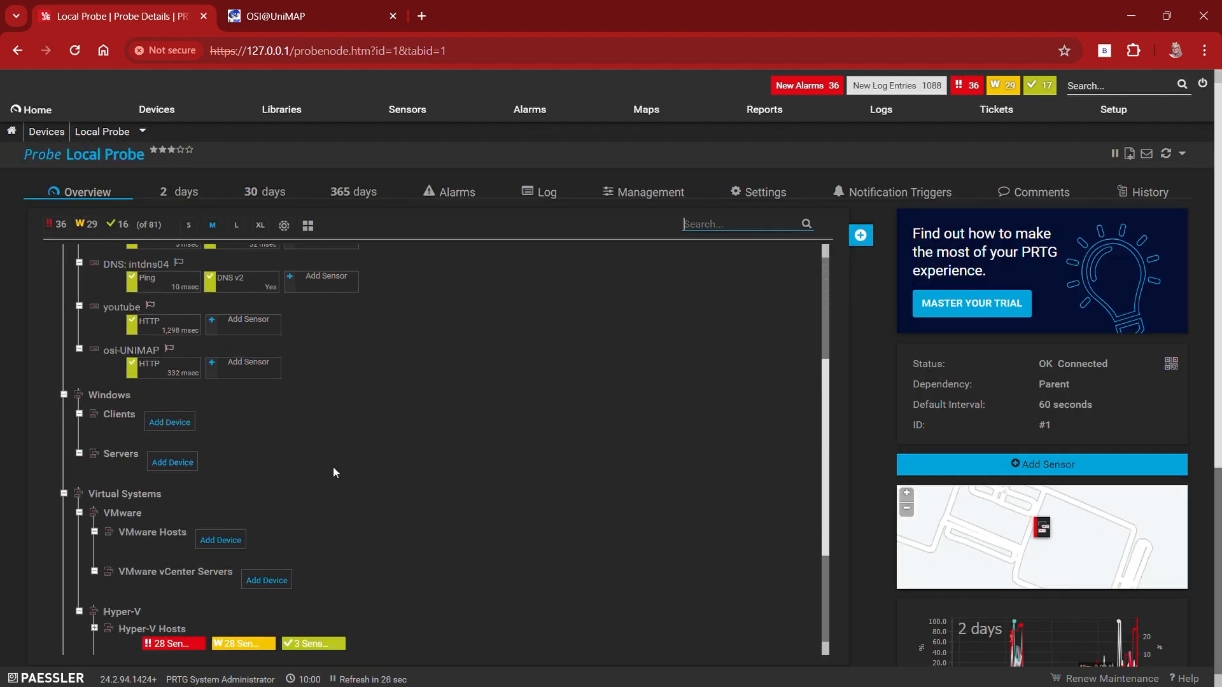
{"action": "scroll", "coordinate": [179, 395], "scroll_direction": "up", "scroll_amount": 1}
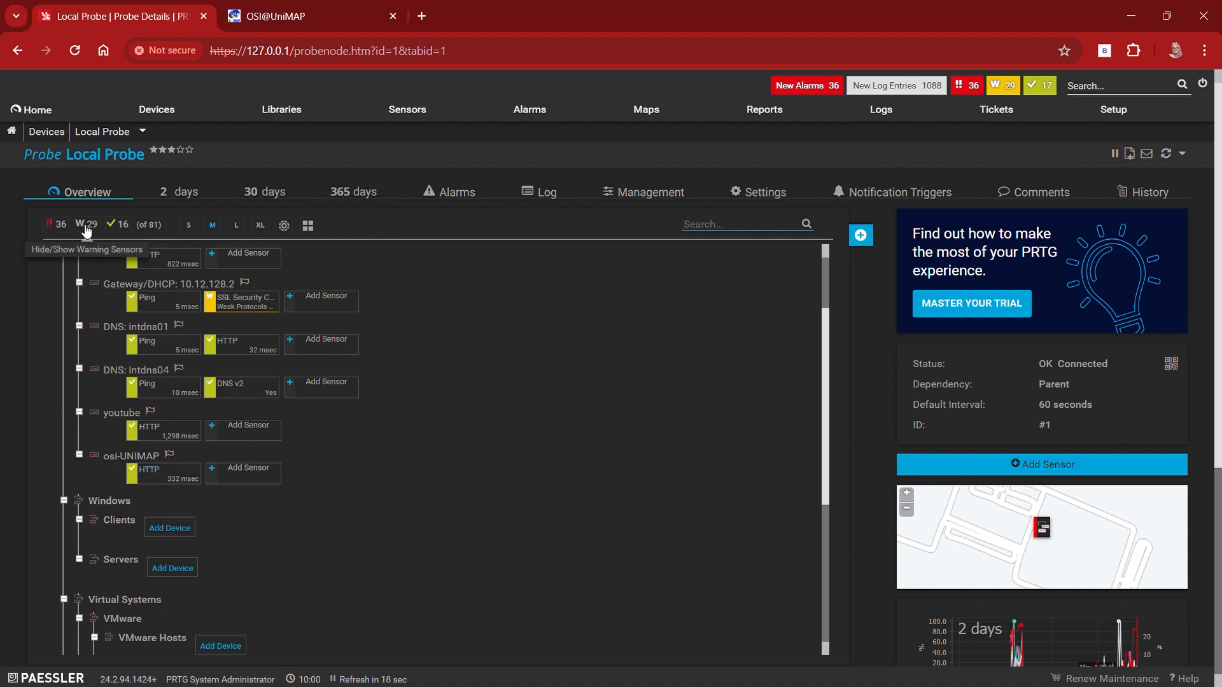
{"action": "scroll", "coordinate": [139, 484], "scroll_direction": "up", "scroll_amount": 2}
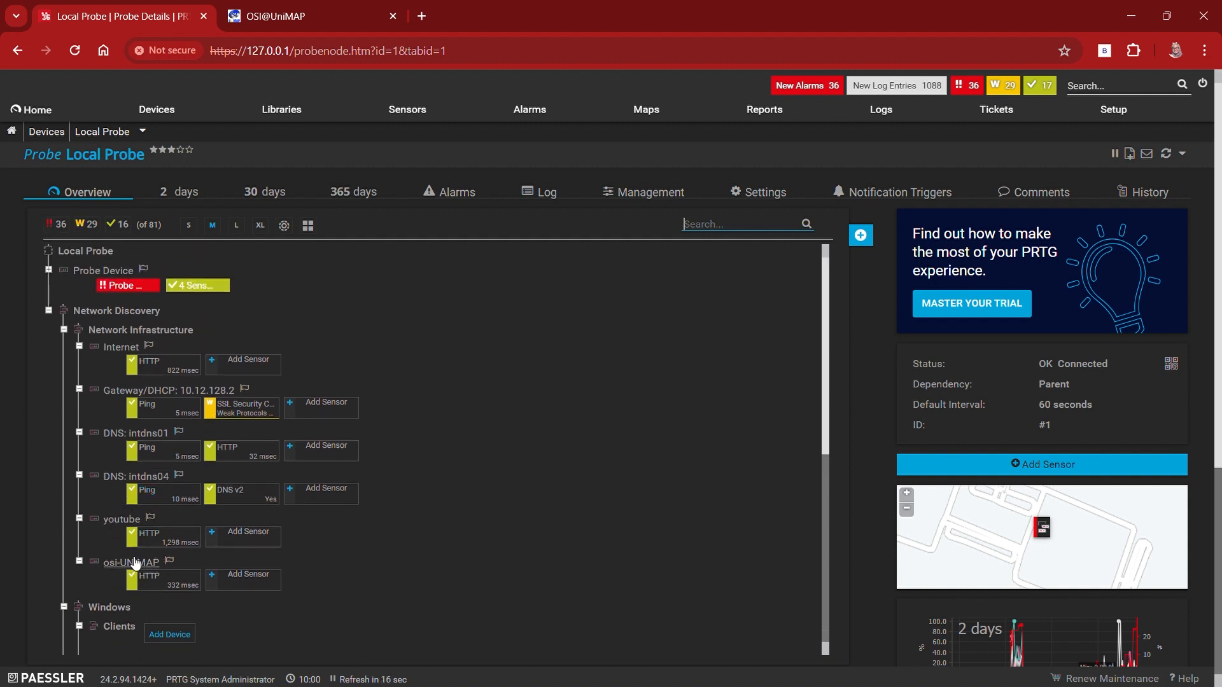
Step: Open the osi-UNIMAP HTTP sensor's details and examine its loading time, uptime and live graph
{"action": "left_click", "coordinate": [147, 581]}
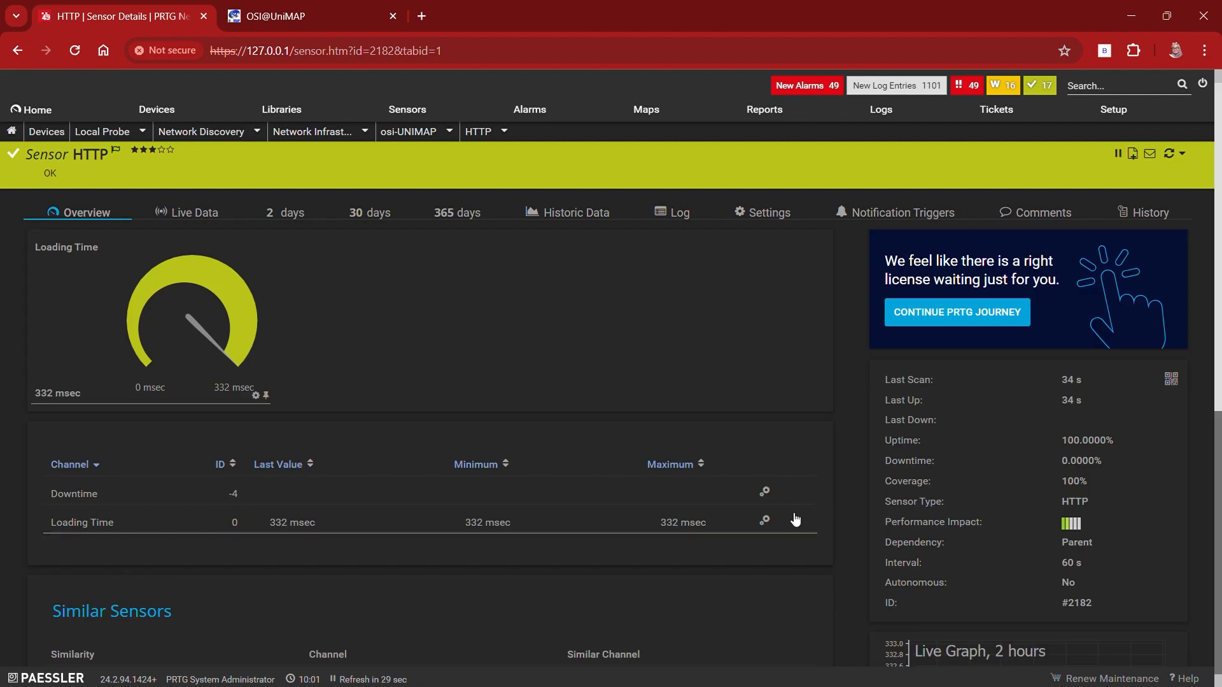
{"action": "scroll", "coordinate": [755, 502], "scroll_direction": "down", "scroll_amount": 3}
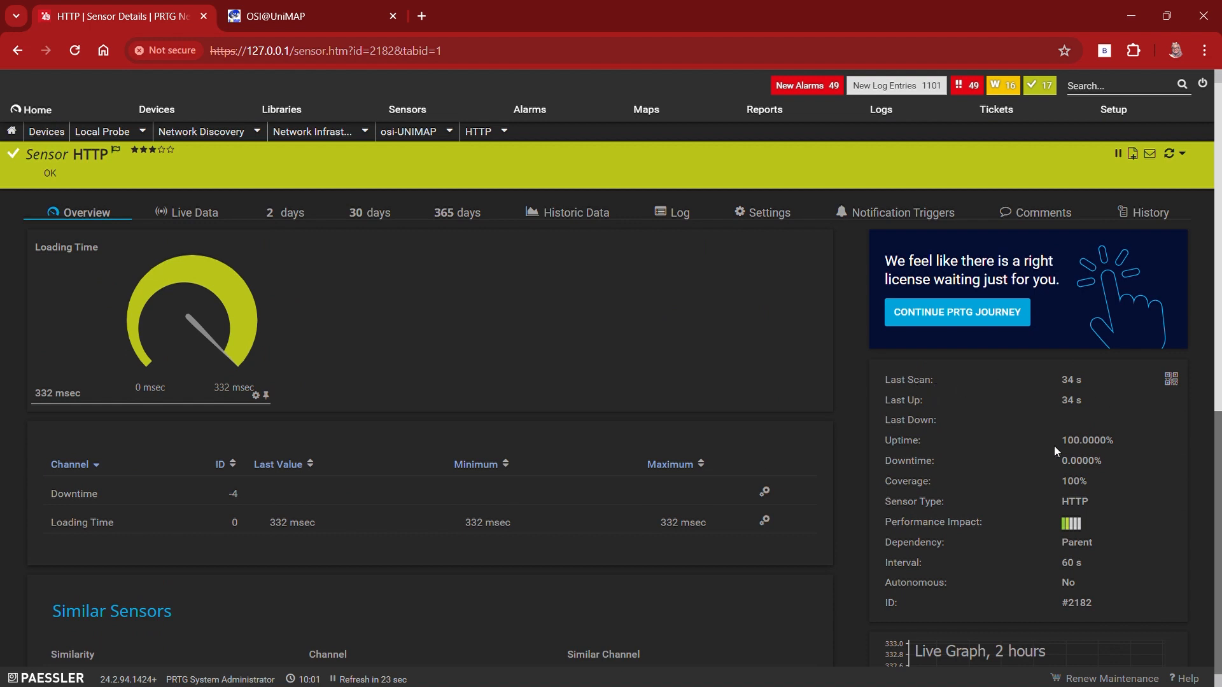
{"action": "left_click_drag", "start_coordinate": [1050, 437], "coordinate": [1145, 443]}
{"action": "scroll", "coordinate": [976, 496], "scroll_direction": "down", "scroll_amount": 2}
{"action": "scroll", "coordinate": [1080, 499], "scroll_direction": "down", "scroll_amount": 5}
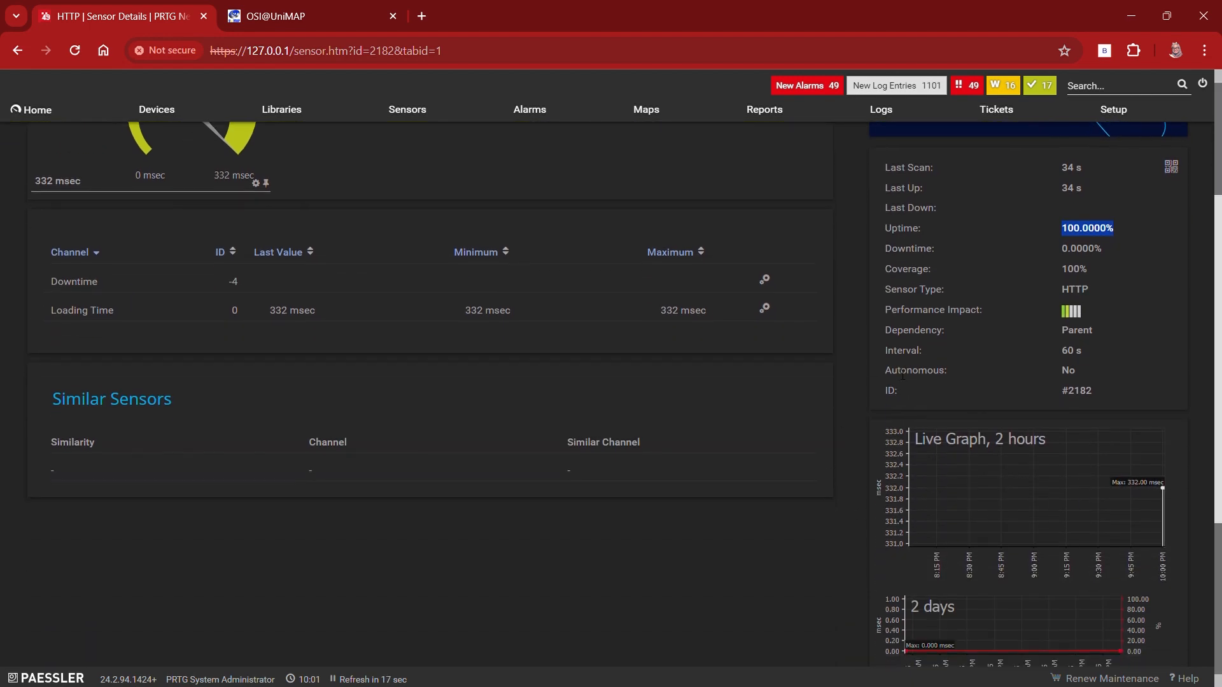
{"action": "scroll", "coordinate": [632, 486], "scroll_direction": "up", "scroll_amount": 7}
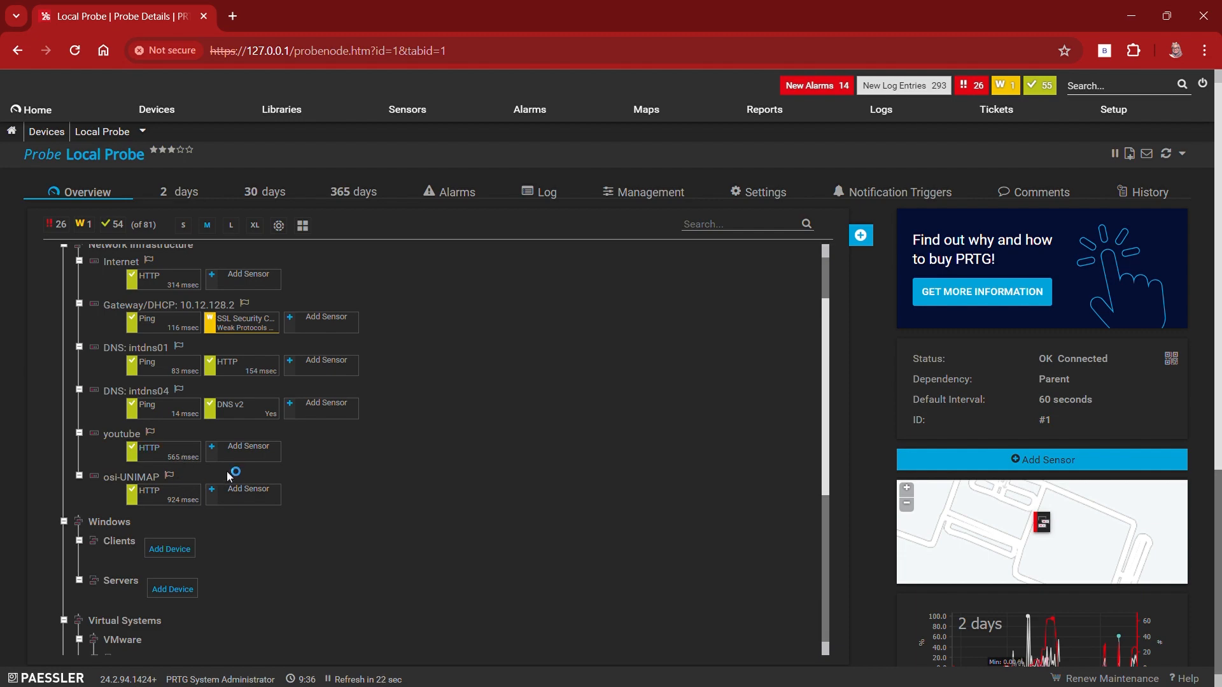
Step: Start adding a sensor to the youtube device and choose the IMAP sensor type
{"action": "left_click", "coordinate": [217, 454]}
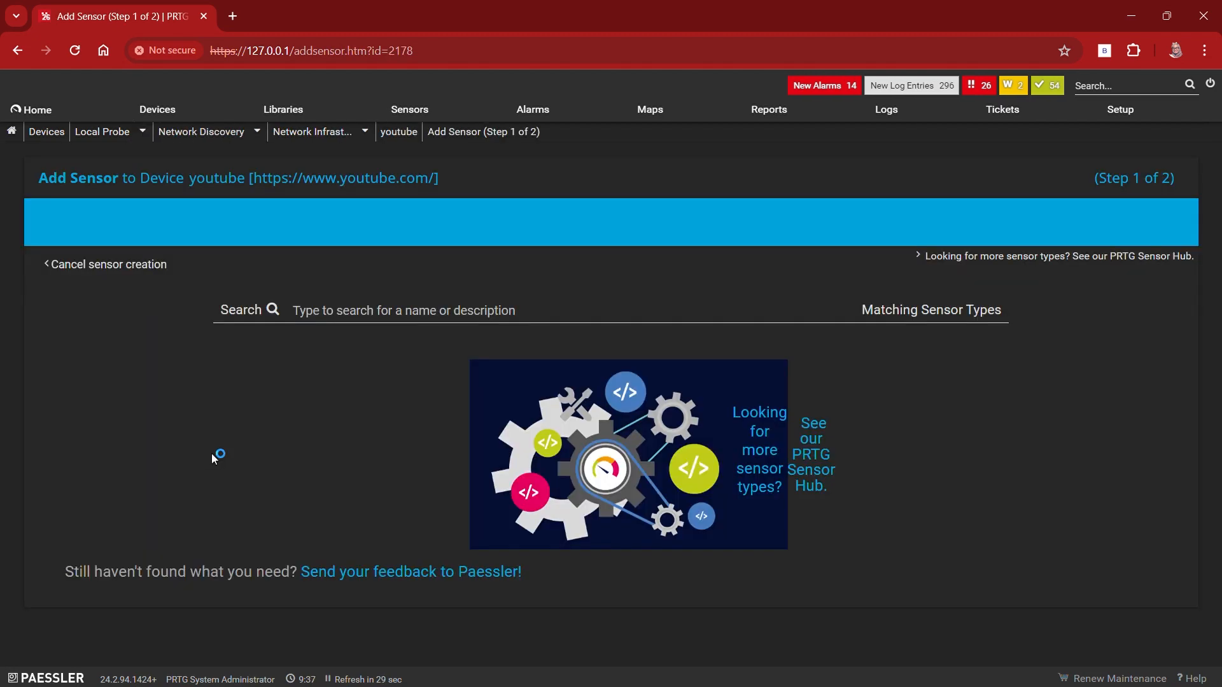
{"action": "scroll", "coordinate": [518, 475], "scroll_direction": "down", "scroll_amount": 3}
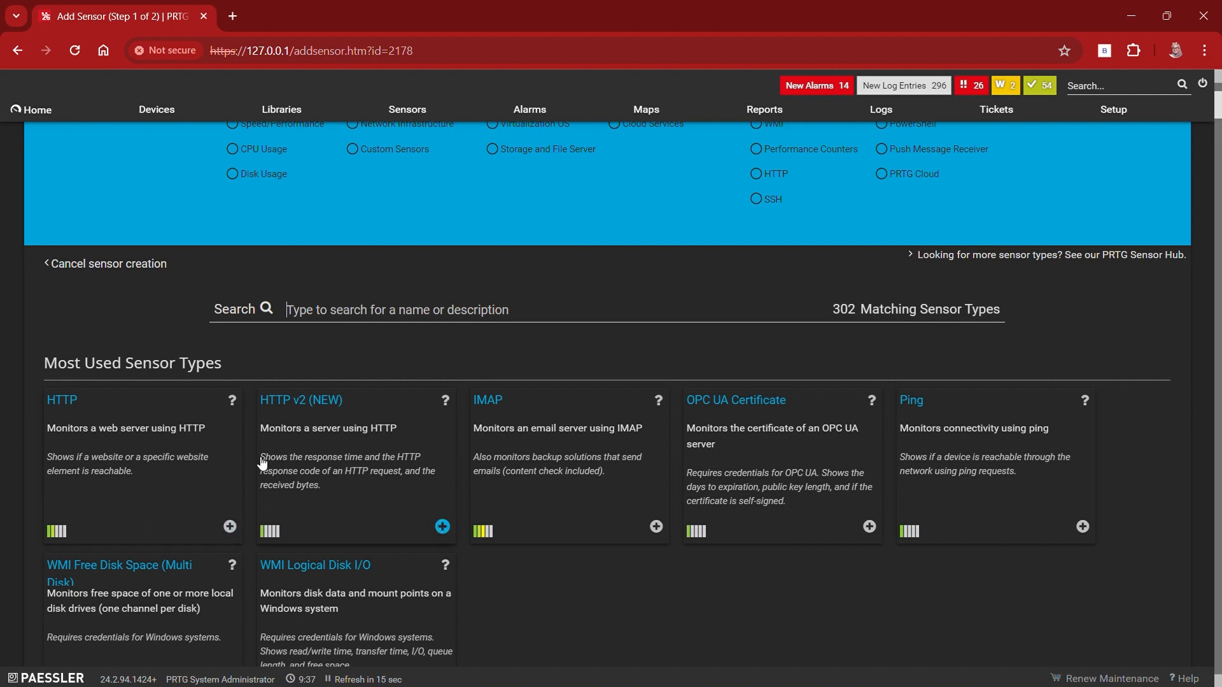
{"action": "left_click", "coordinate": [576, 482]}
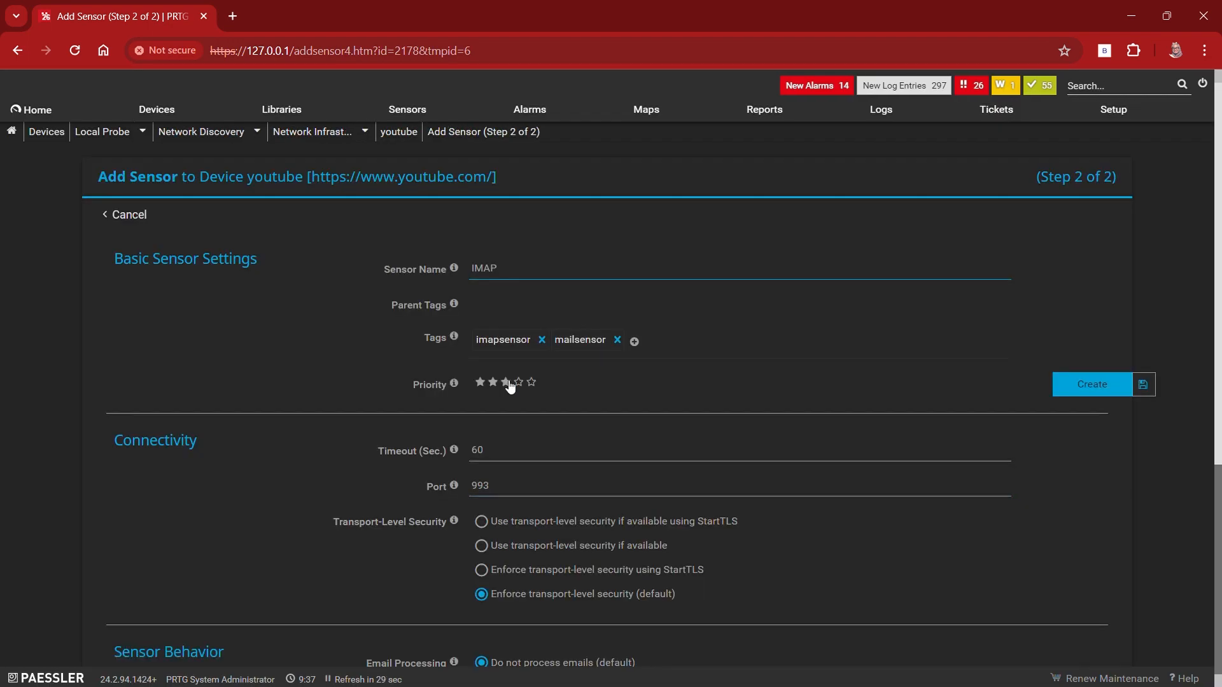
Step: Review the IMAP sensor's settings and create it on the youtube device with port 993 and the other defaults
{"action": "scroll", "coordinate": [614, 408], "scroll_direction": "down", "scroll_amount": 2}
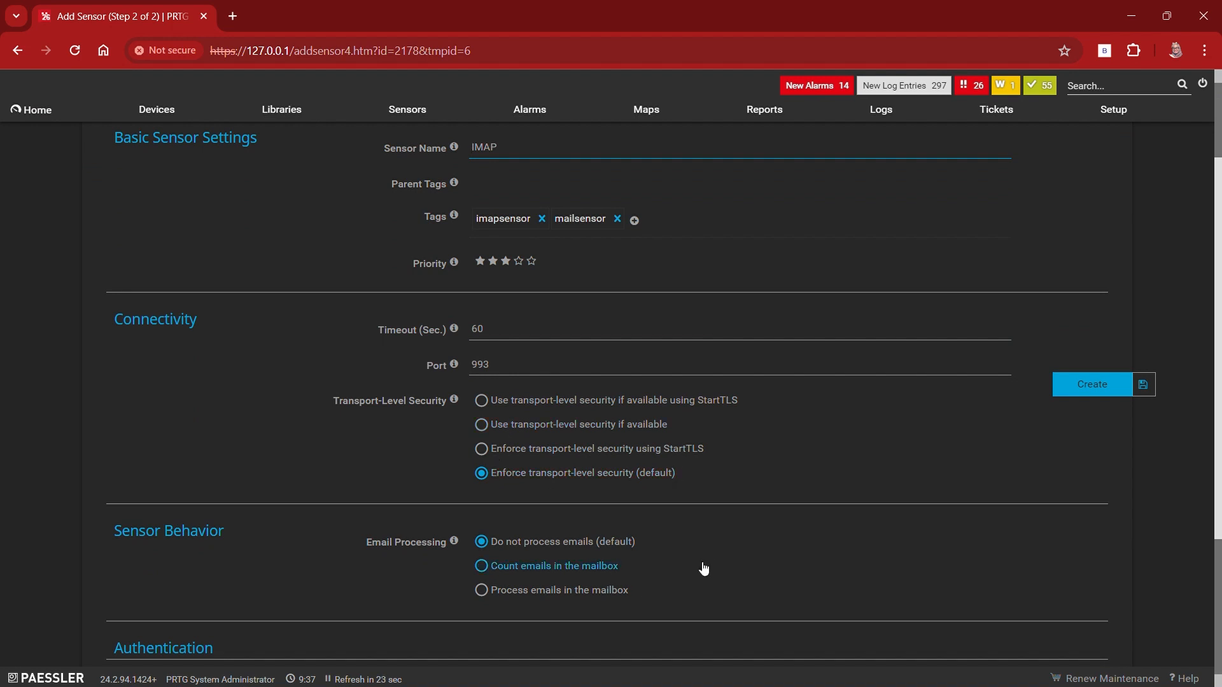
{"action": "scroll", "coordinate": [701, 566], "scroll_direction": "down", "scroll_amount": 2}
{"action": "scroll", "coordinate": [698, 567], "scroll_direction": "down", "scroll_amount": 2}
{"action": "scroll", "coordinate": [699, 567], "scroll_direction": "up", "scroll_amount": 5}
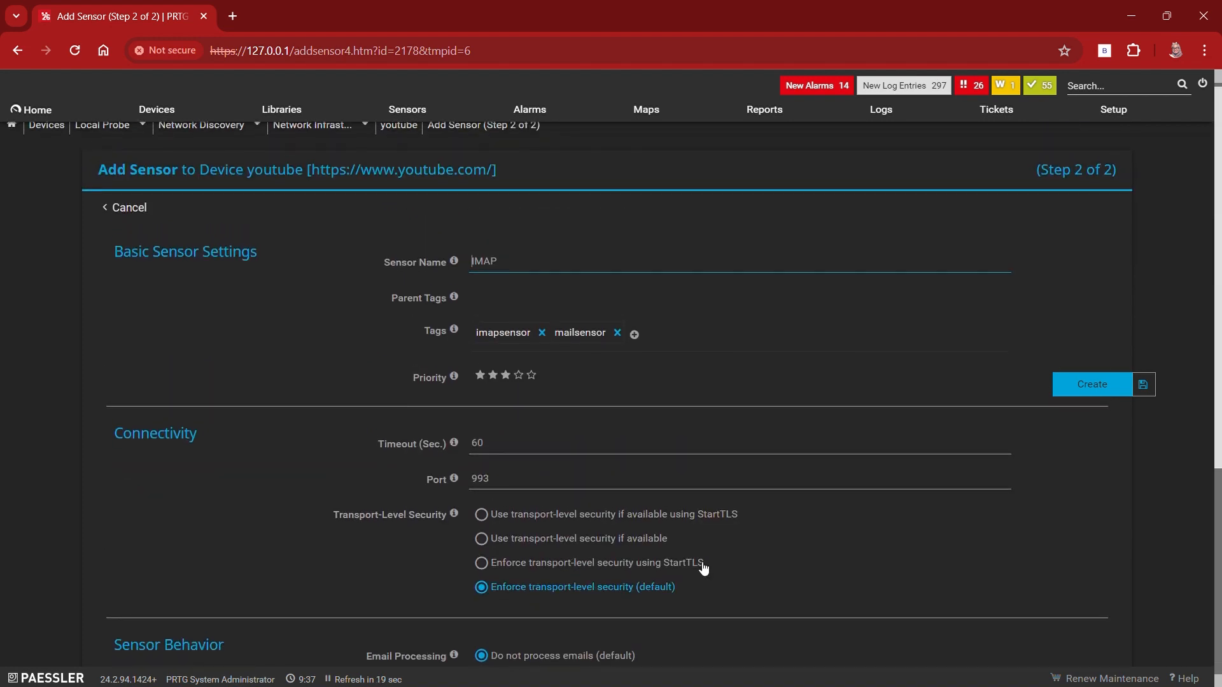
{"action": "left_click", "coordinate": [1079, 389]}
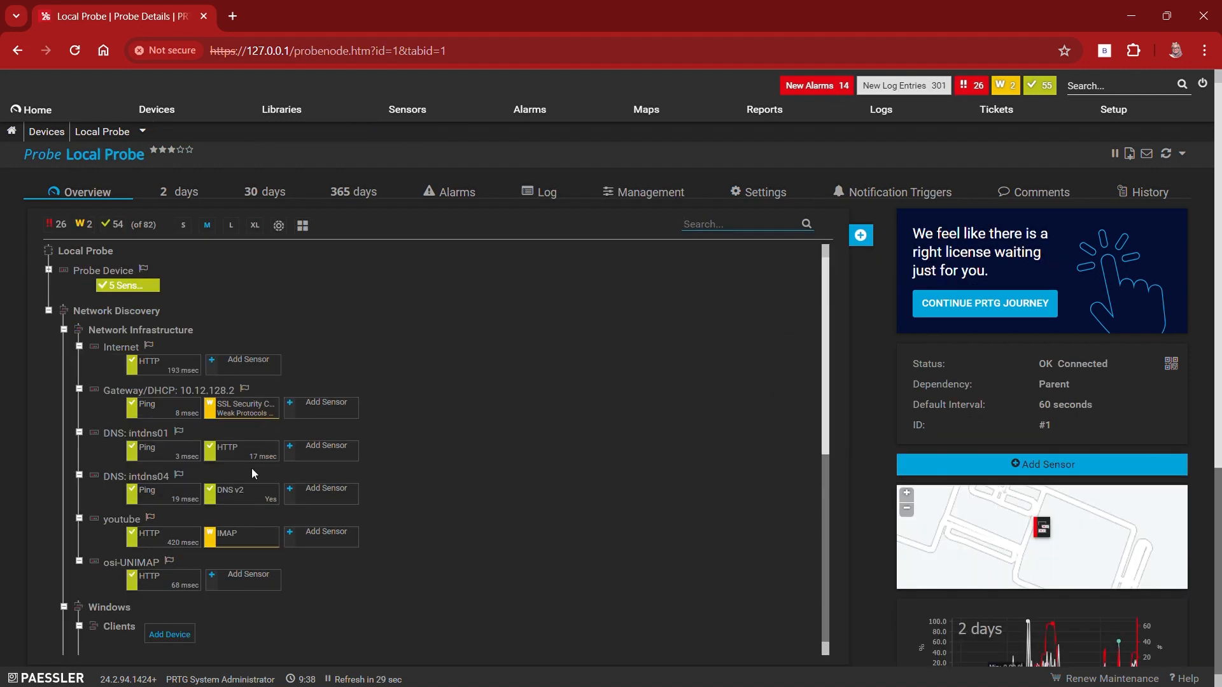
{"action": "scroll", "coordinate": [253, 471], "scroll_direction": "down", "scroll_amount": 1}
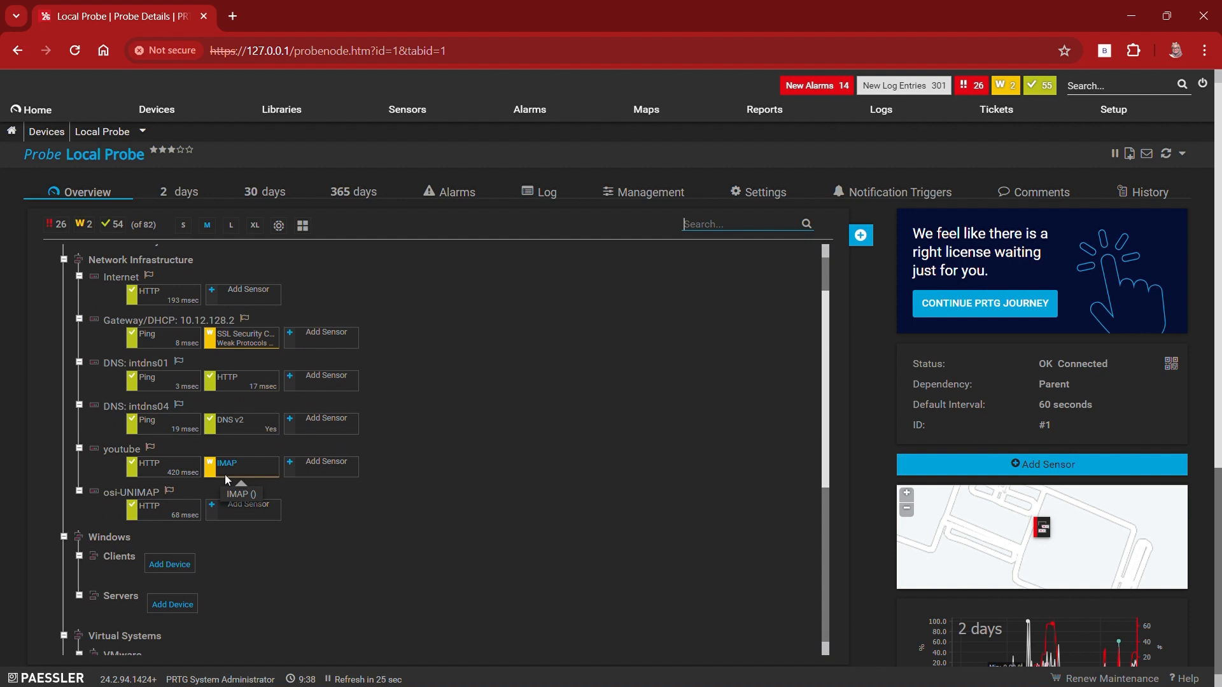
{"action": "left_click", "coordinate": [224, 475]}
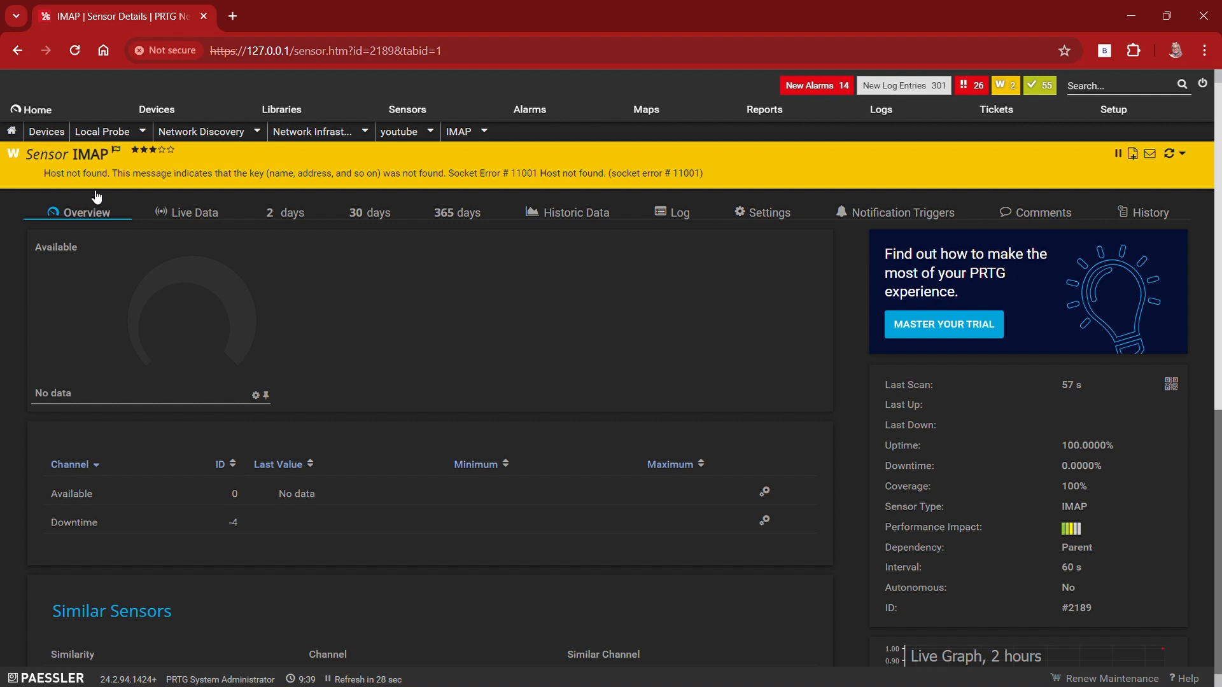
{"action": "scroll", "coordinate": [337, 380], "scroll_direction": "down", "scroll_amount": 1}
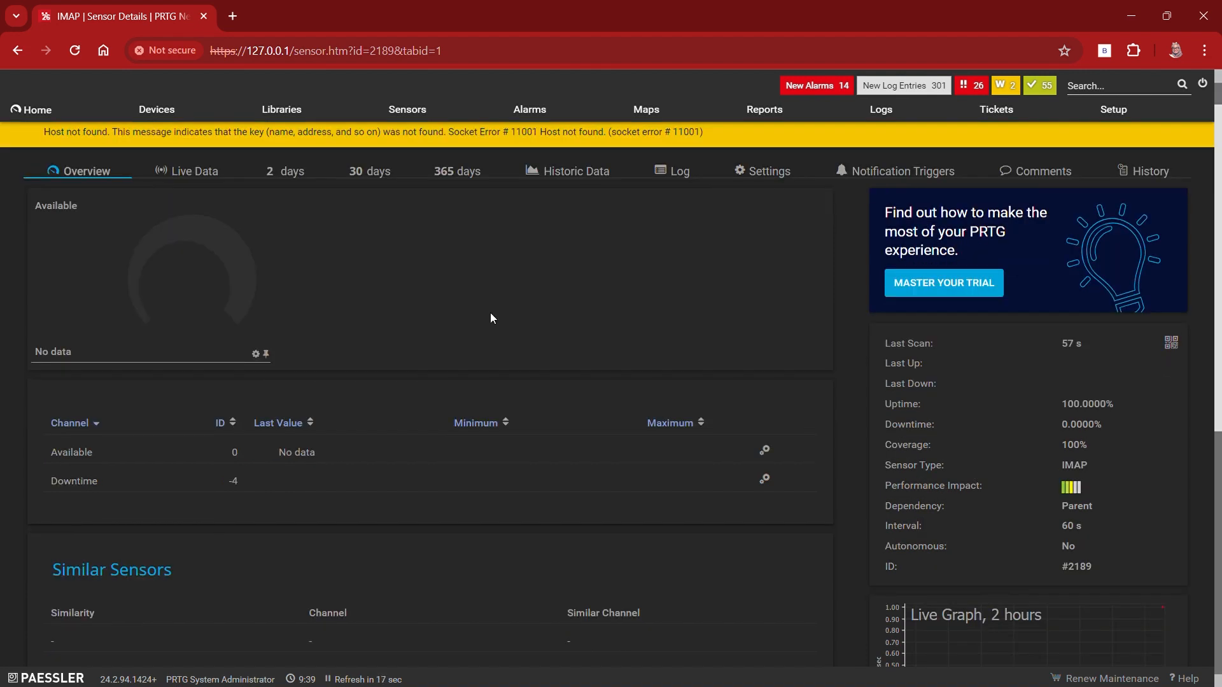
{"action": "left_click", "coordinate": [314, 179]}
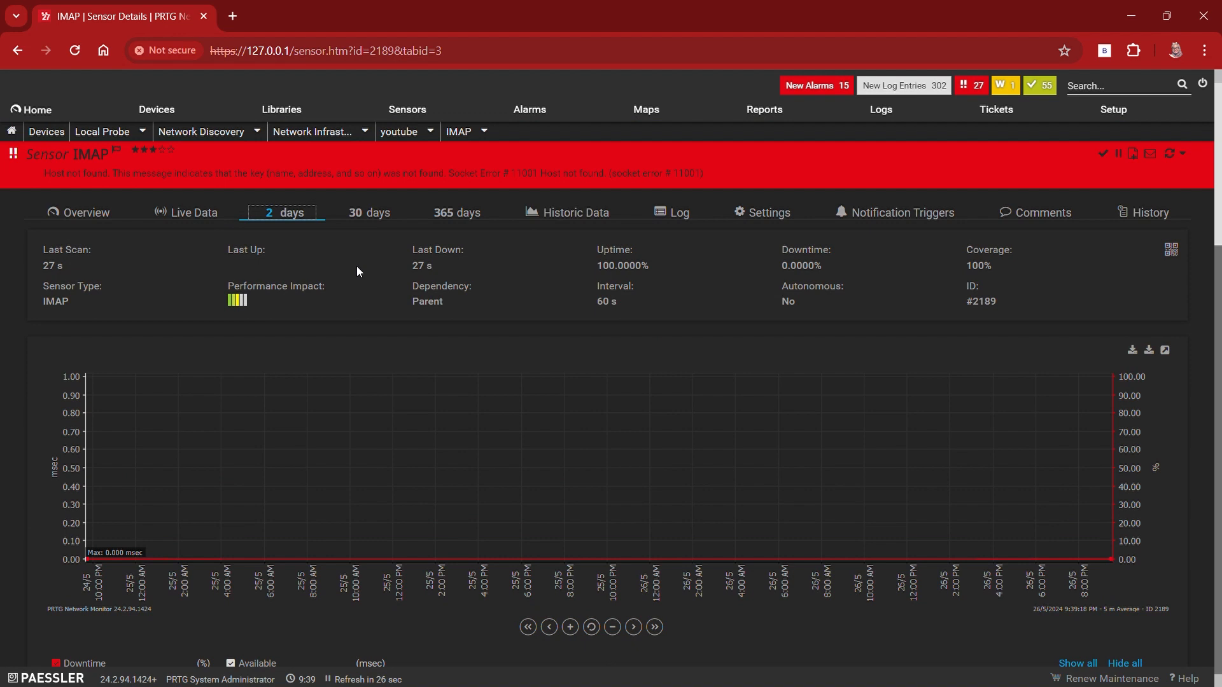
{"action": "left_click", "coordinate": [17, 51]}
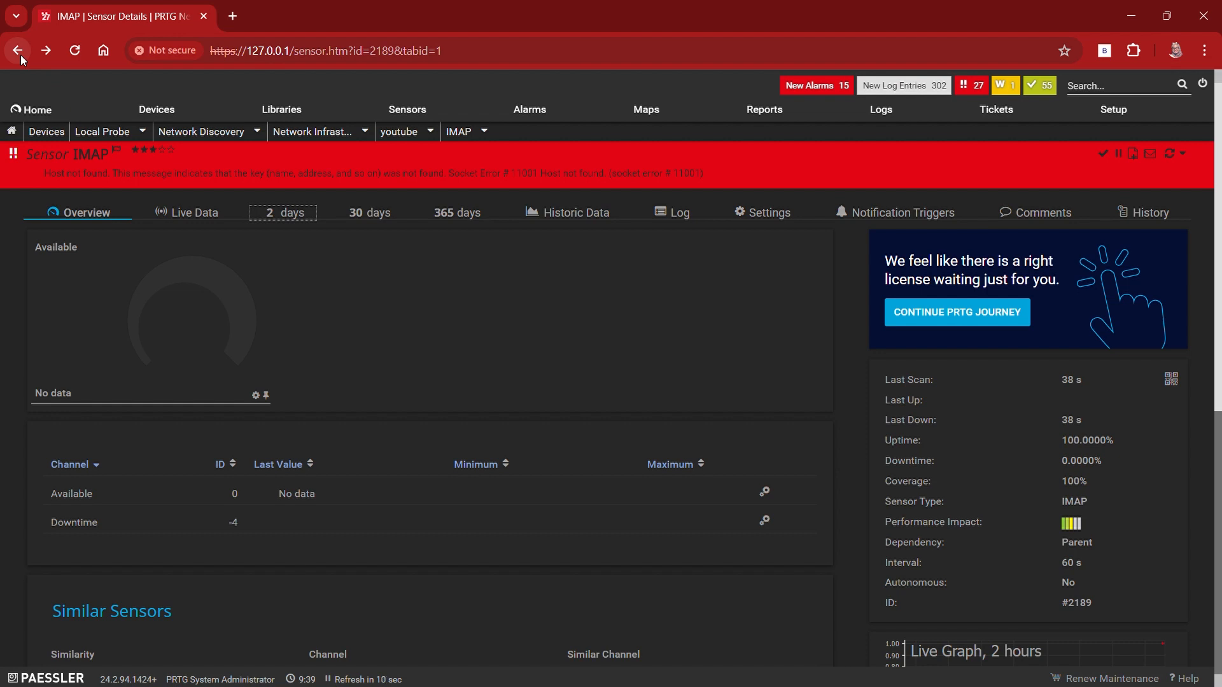
{"action": "left_click", "coordinate": [21, 56]}
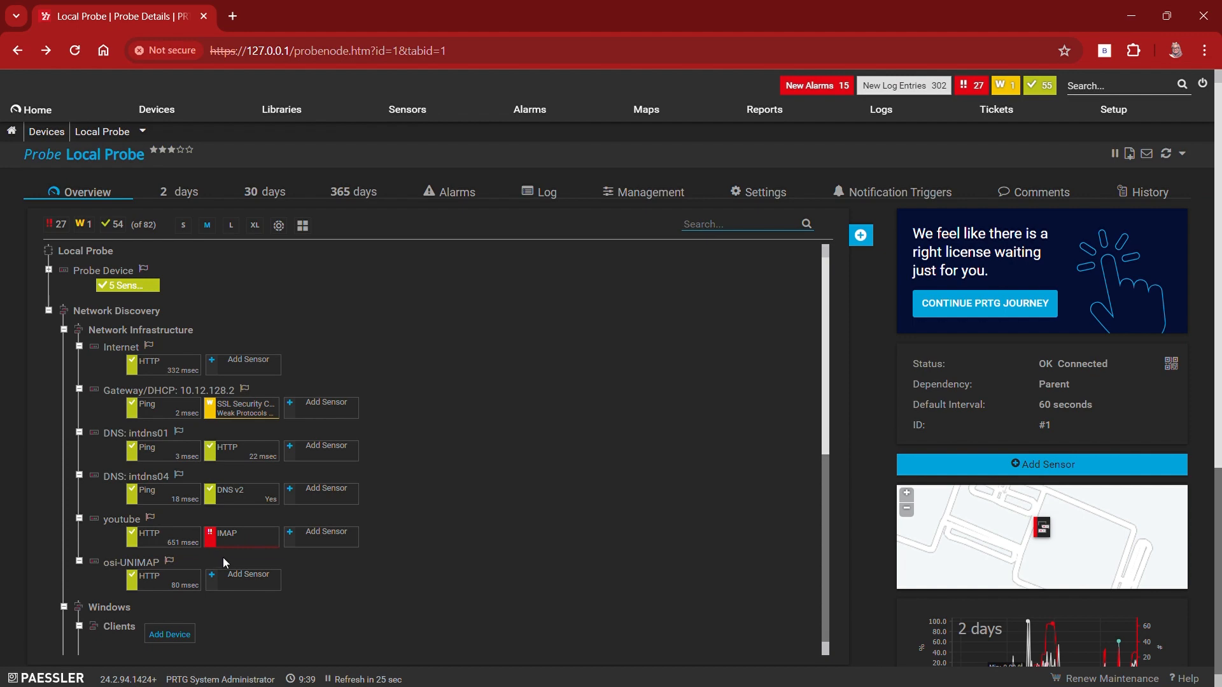
{"action": "scroll", "coordinate": [286, 554], "scroll_direction": "down", "scroll_amount": 1}
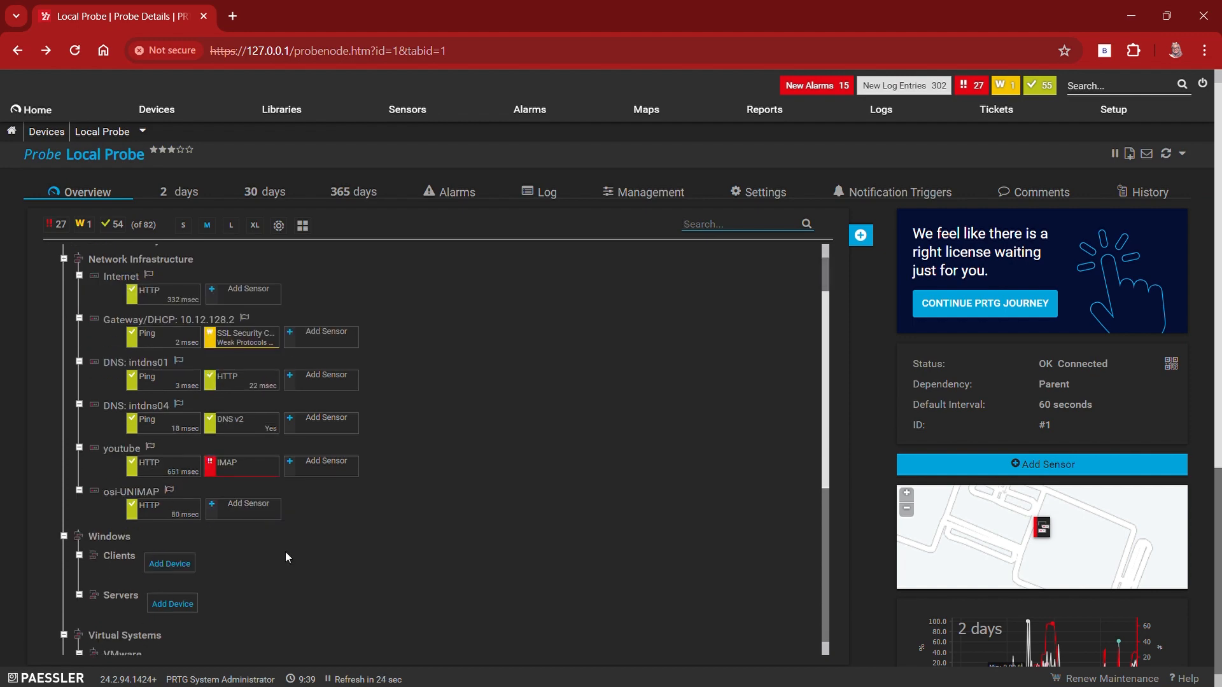
{"action": "left_click", "coordinate": [227, 513]}
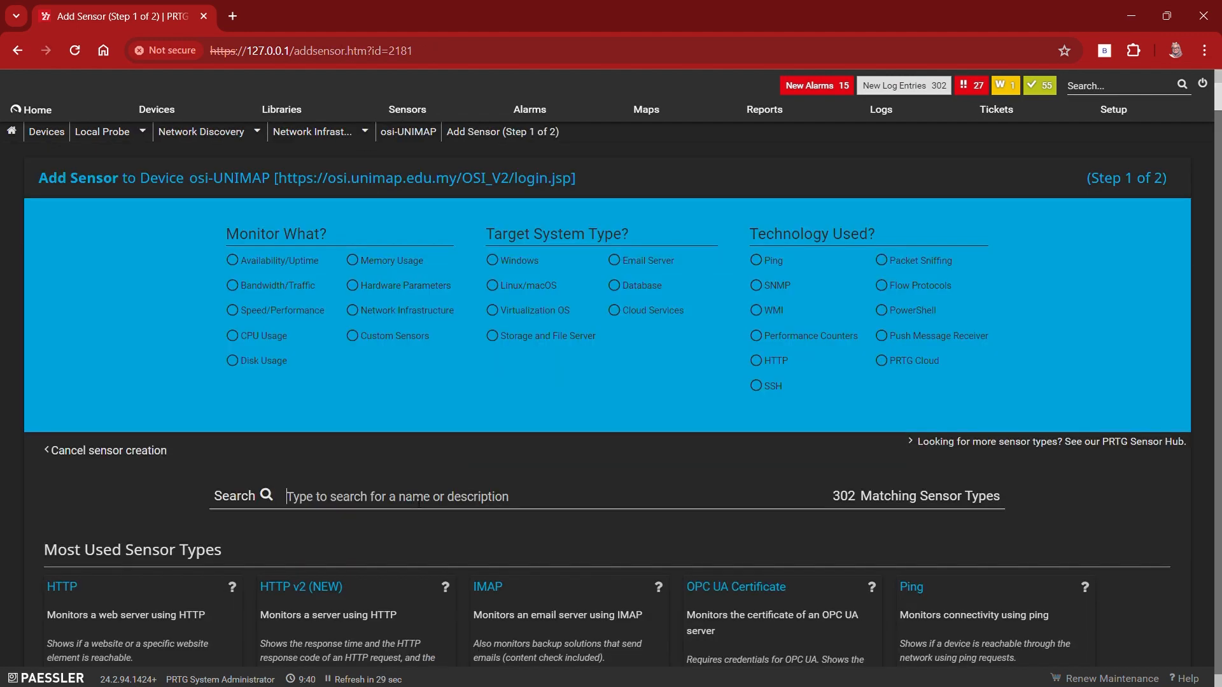
{"action": "scroll", "coordinate": [417, 504], "scroll_direction": "down", "scroll_amount": 3}
{"action": "scroll", "coordinate": [417, 504], "scroll_direction": "down", "scroll_amount": 1}
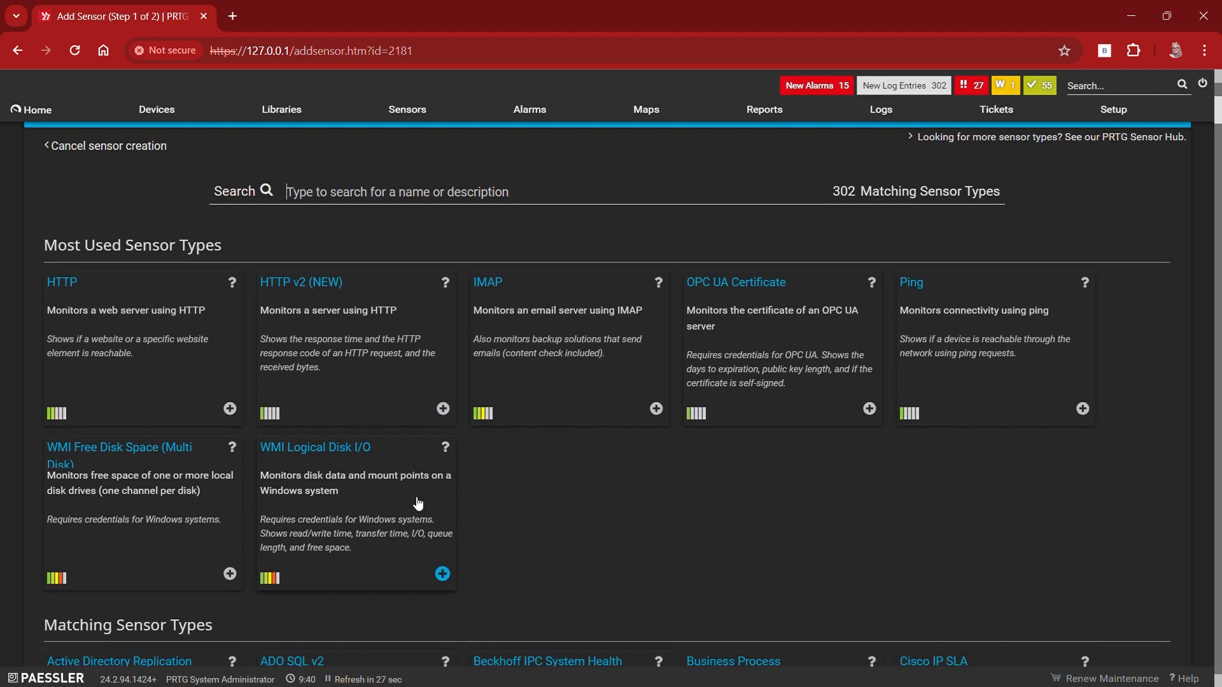
Step: Create a WMI Free Disk Space (Multi Disk) sensor on osi-UNIMAP, keeping the default name and all drives selected
{"action": "left_click", "coordinate": [163, 449]}
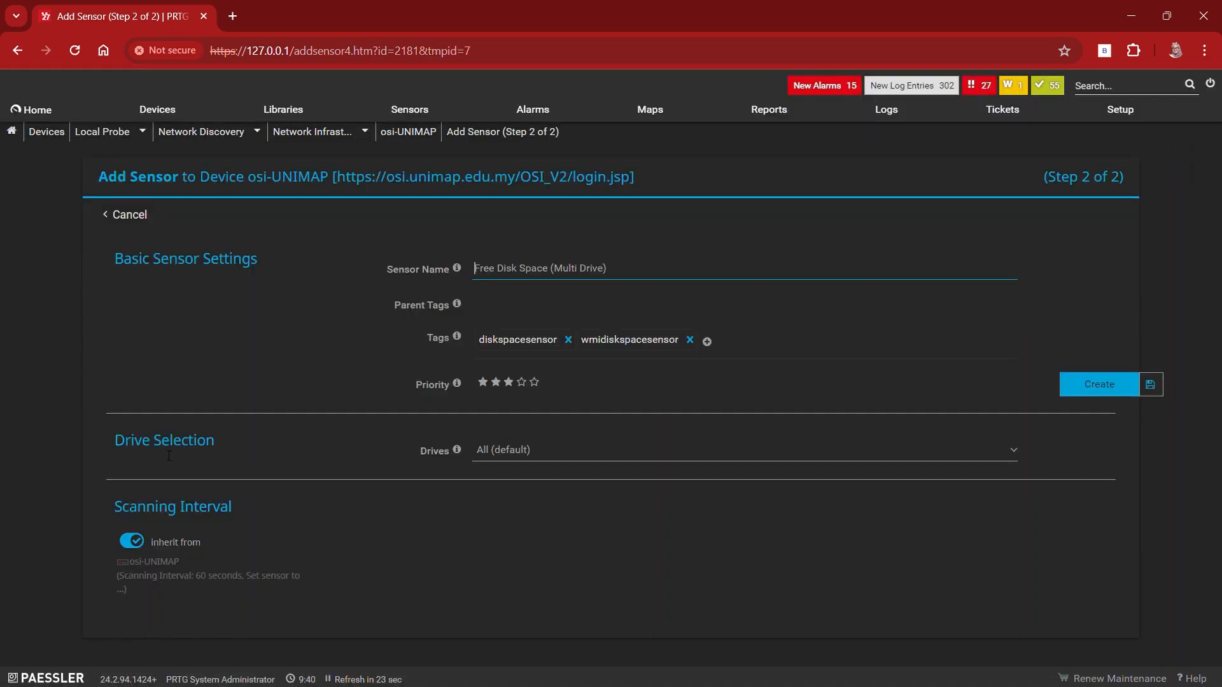
{"action": "left_click", "coordinate": [19, 50]}
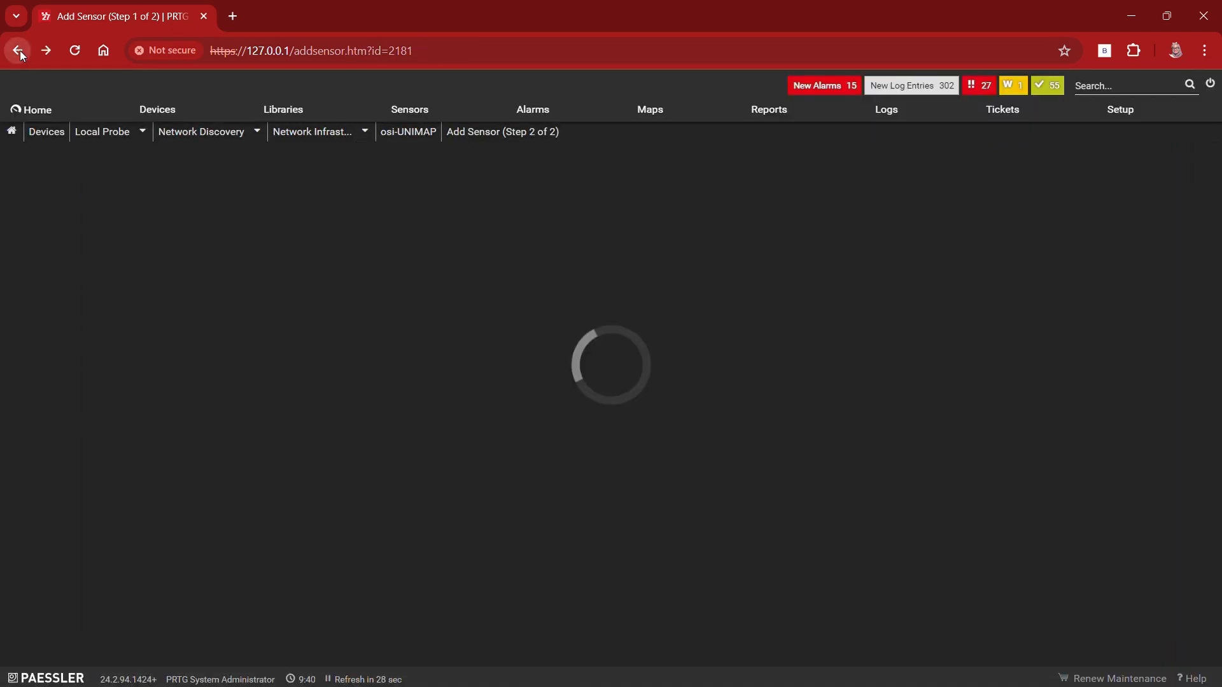
{"action": "scroll", "coordinate": [177, 307], "scroll_direction": "down", "scroll_amount": 4}
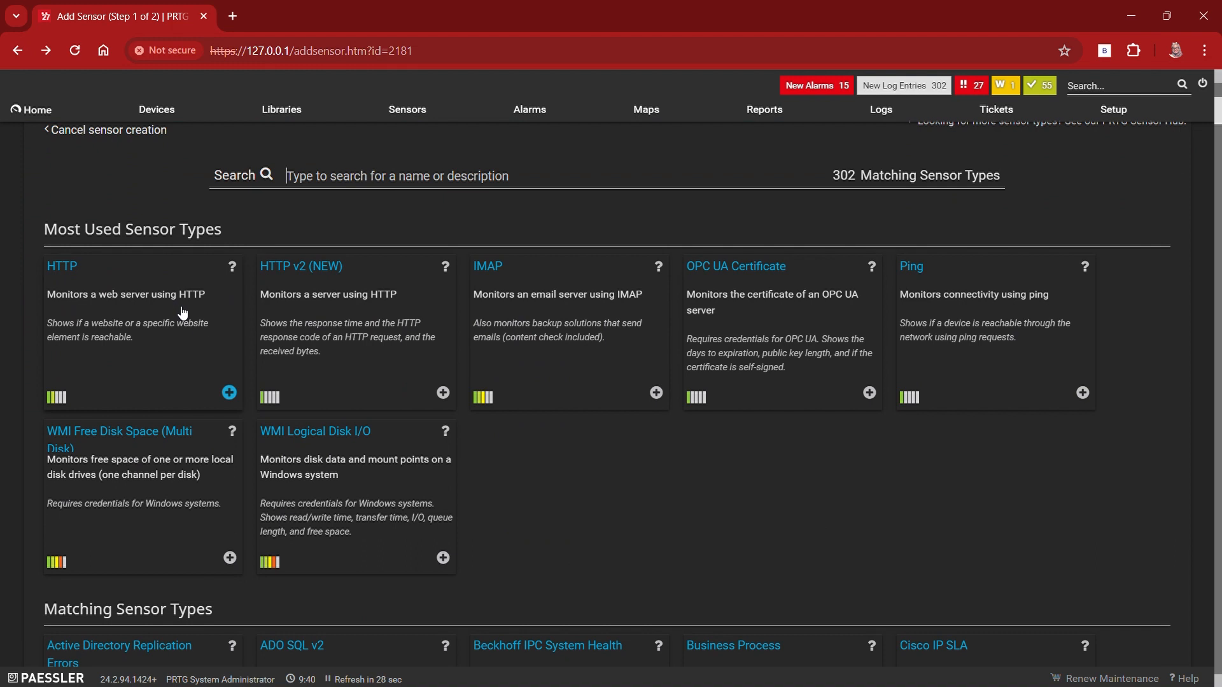
{"action": "left_click", "coordinate": [113, 442]}
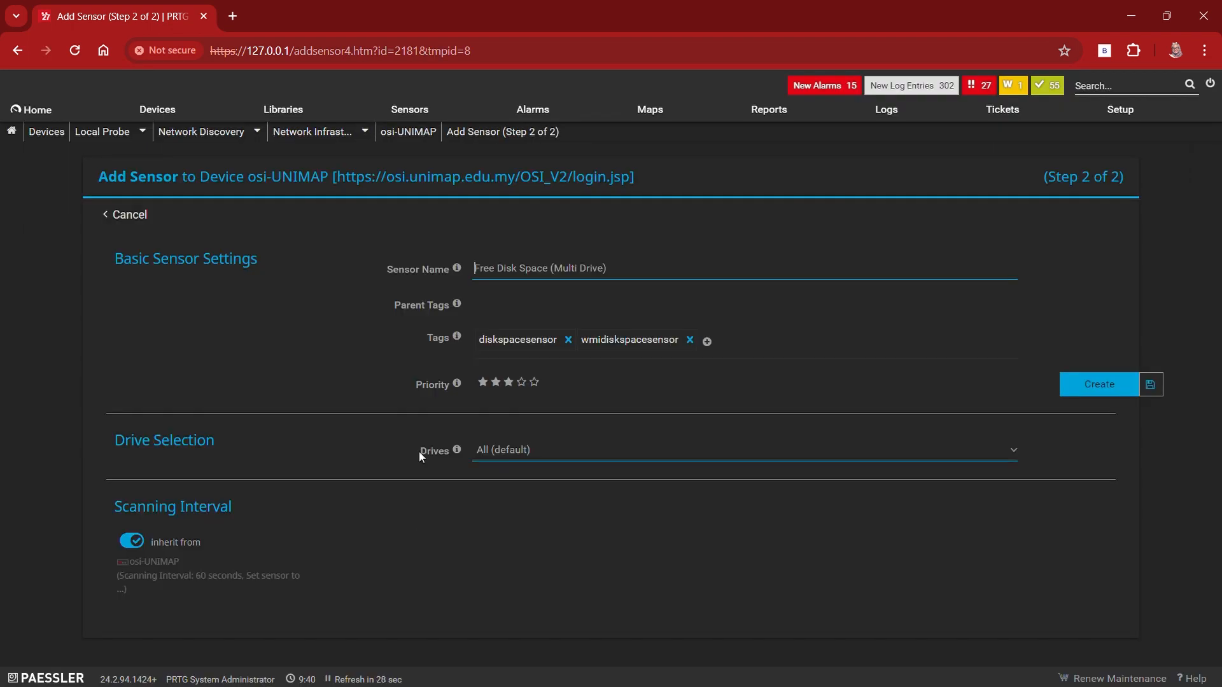
{"action": "left_click", "coordinate": [1108, 384]}
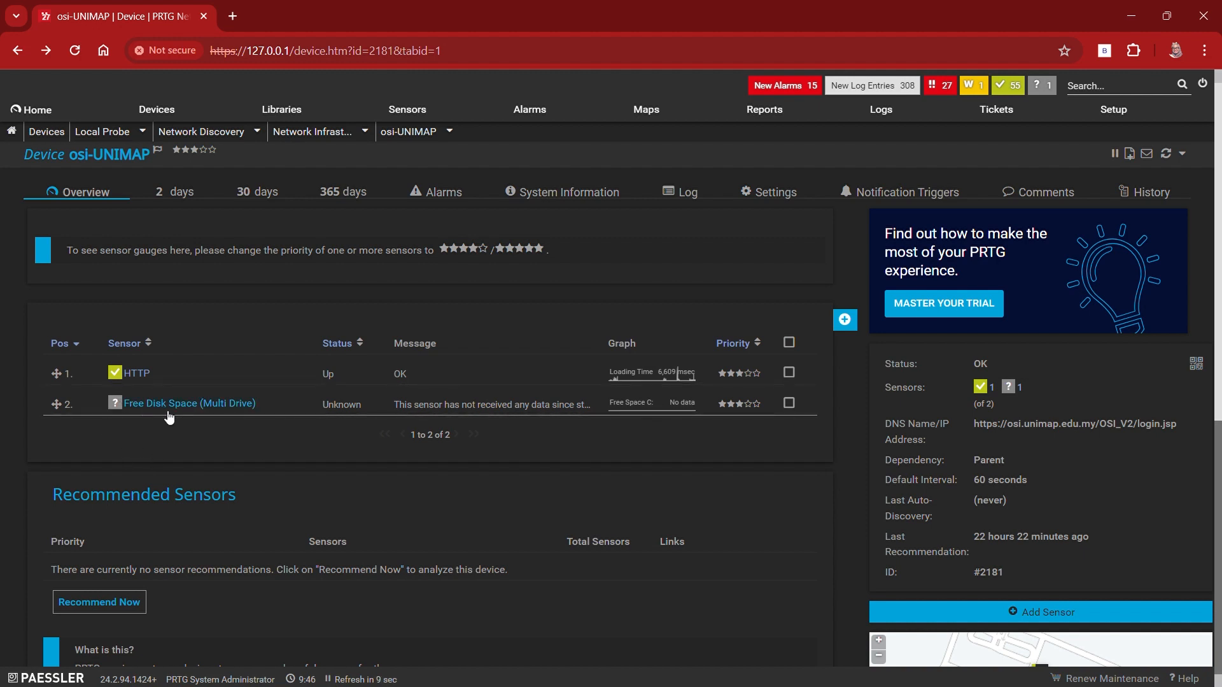
{"action": "mouse_move", "coordinate": [164, 414]}
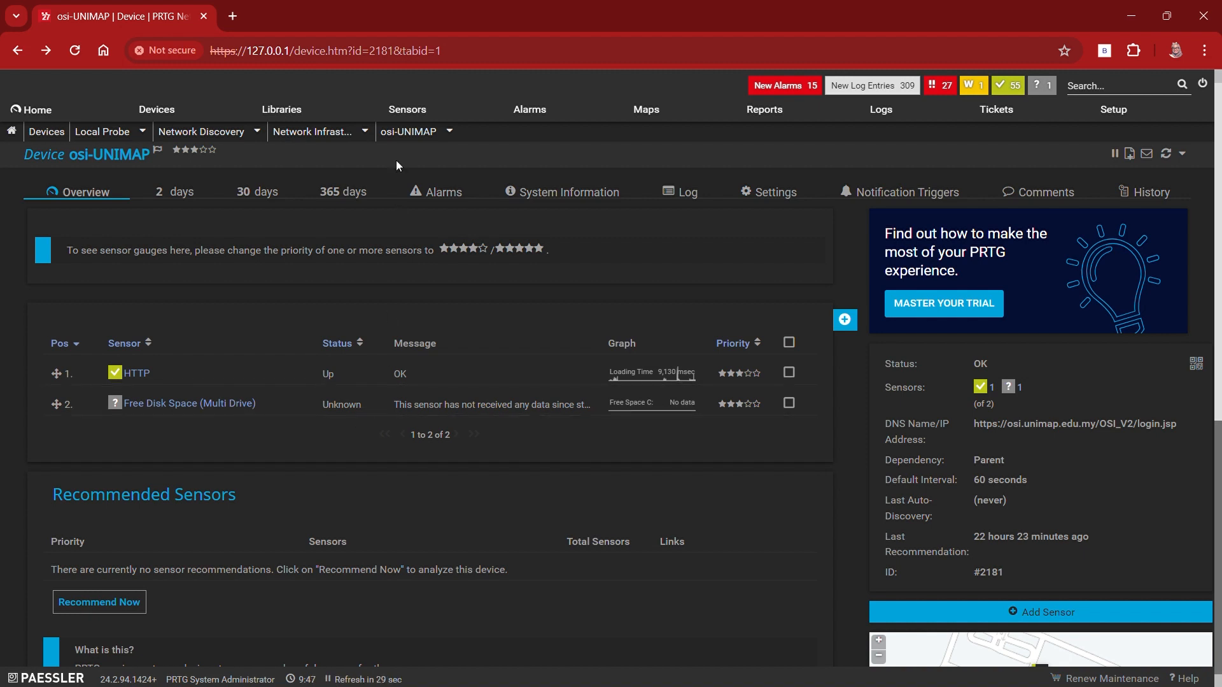
{"action": "left_click", "coordinate": [332, 134]}
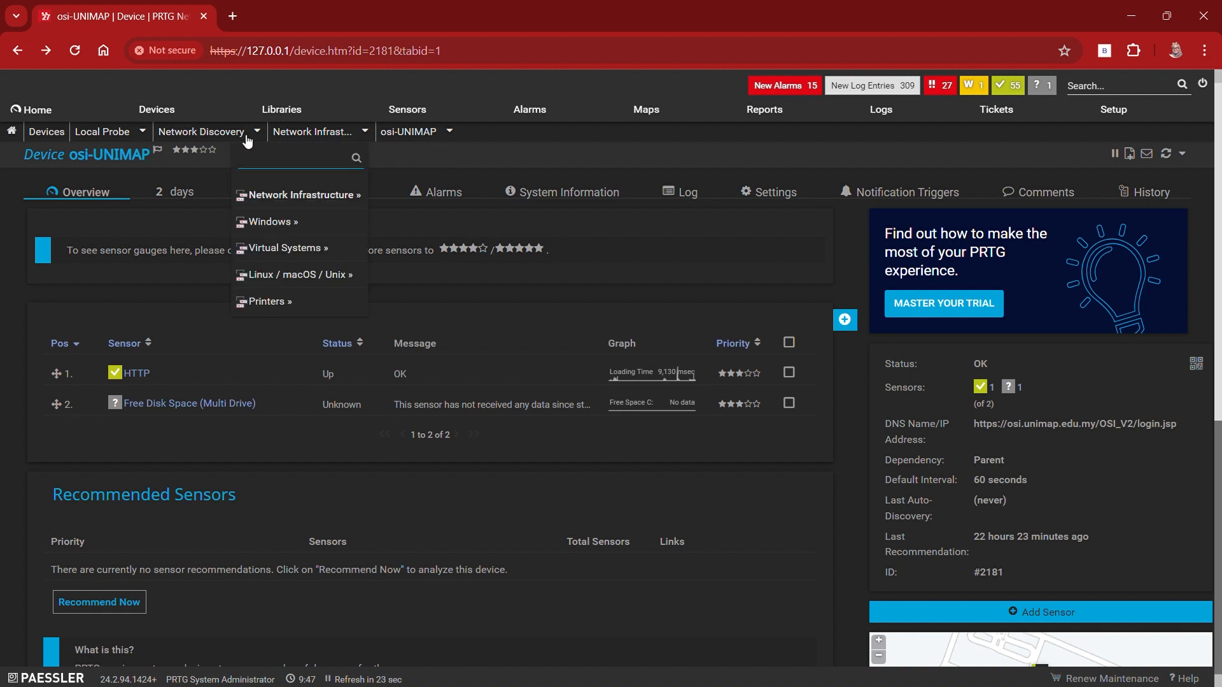
Step: Start adding an auto-discovery group with Network Discovery as its parent
{"action": "mouse_move", "coordinate": [173, 121]}
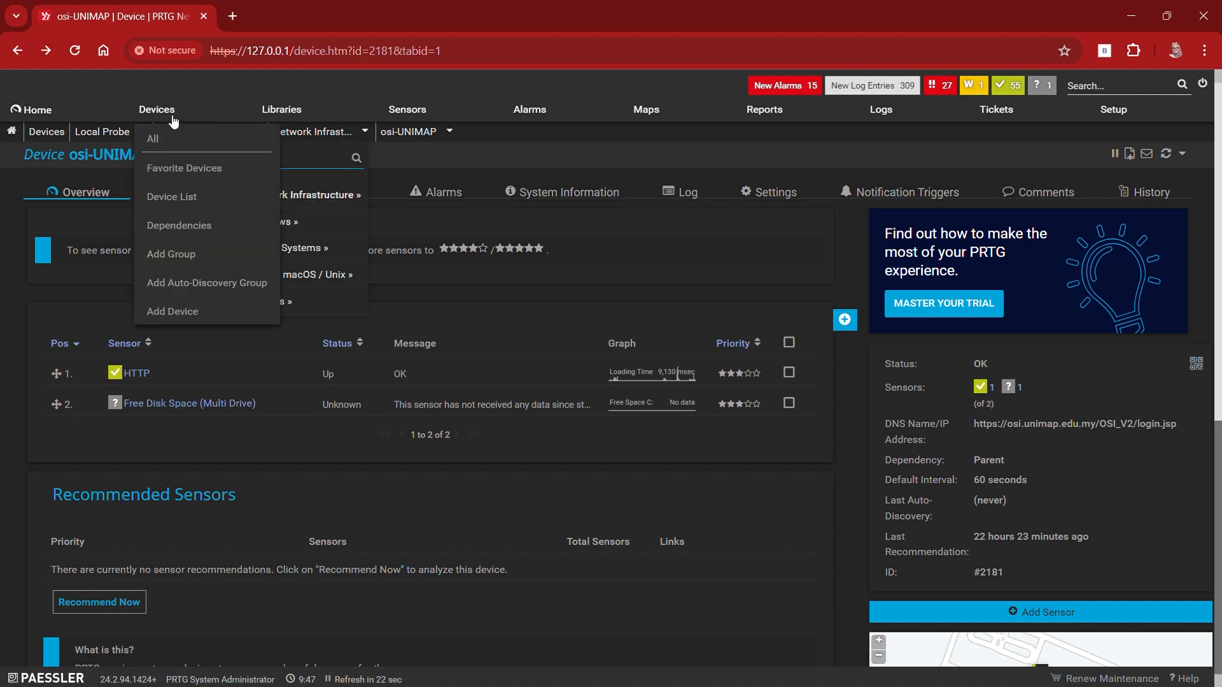
{"action": "left_click", "coordinate": [216, 282]}
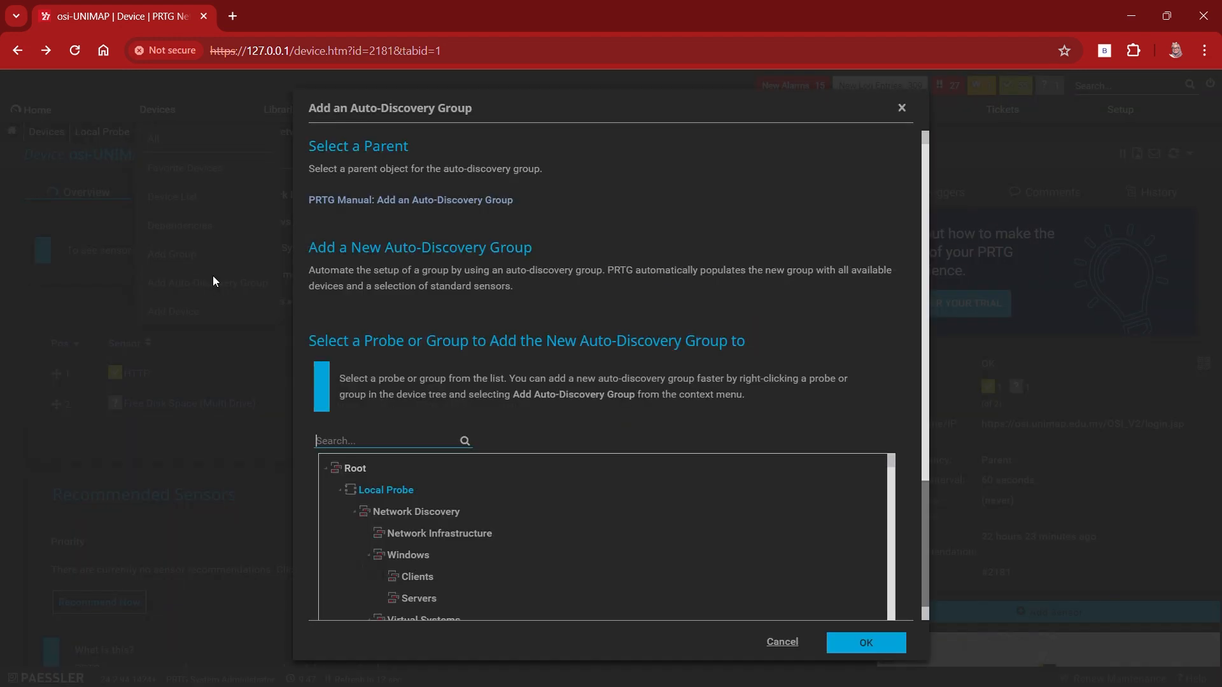
{"action": "scroll", "coordinate": [478, 435], "scroll_direction": "down", "scroll_amount": 1}
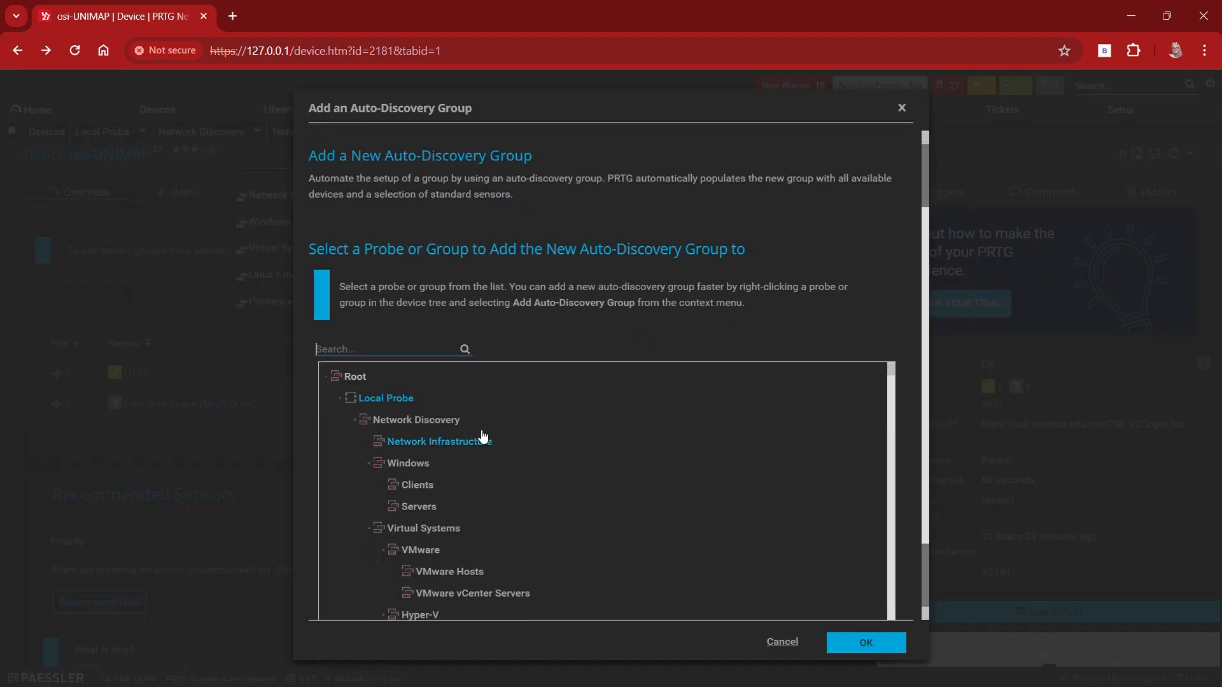
{"action": "scroll", "coordinate": [481, 433], "scroll_direction": "down", "scroll_amount": 1}
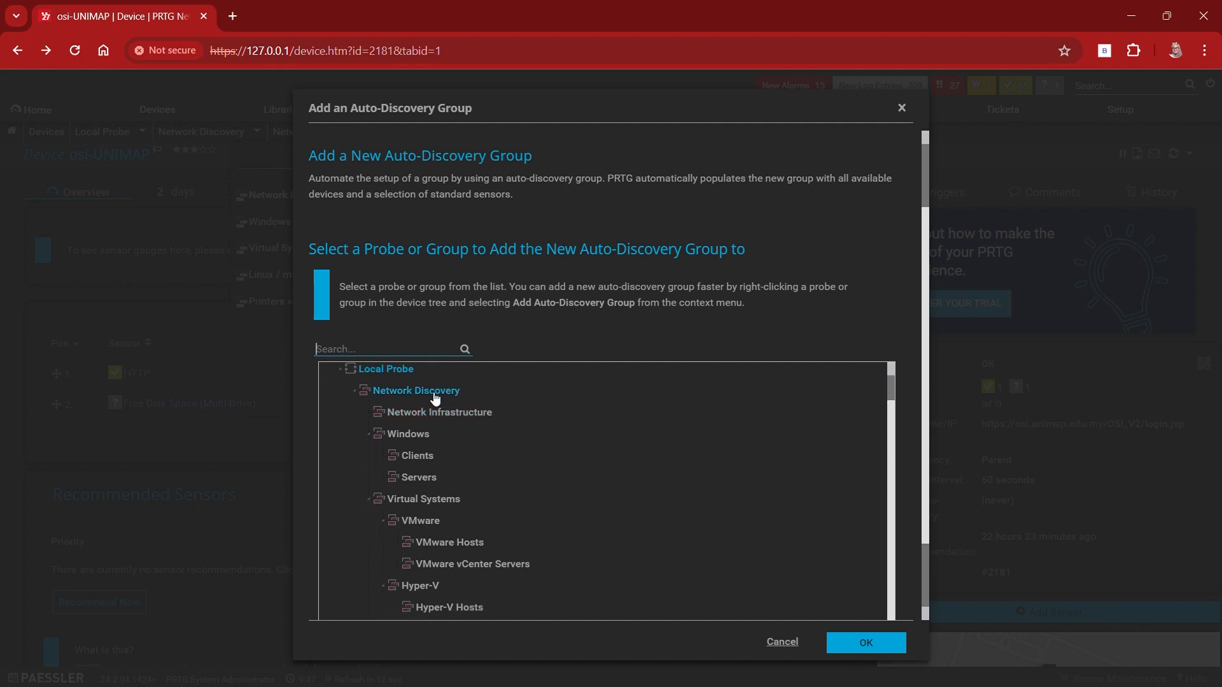
{"action": "left_click", "coordinate": [448, 414]}
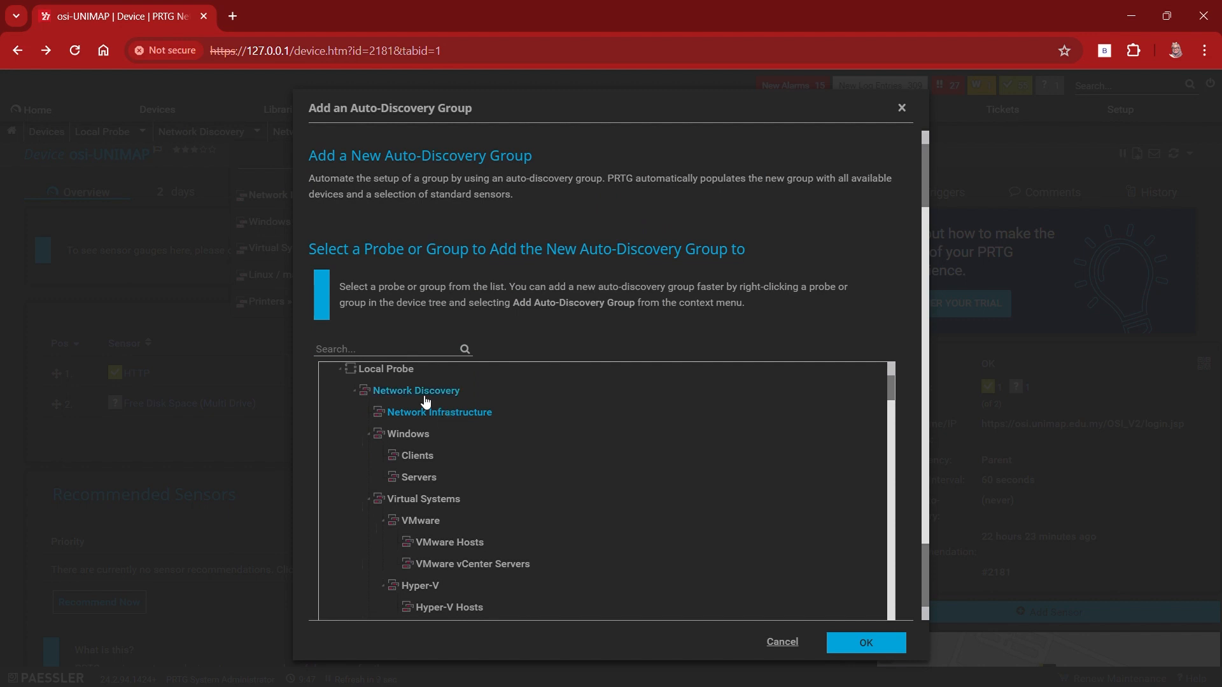
{"action": "left_click", "coordinate": [455, 393]}
{"action": "left_click", "coordinate": [862, 644]}
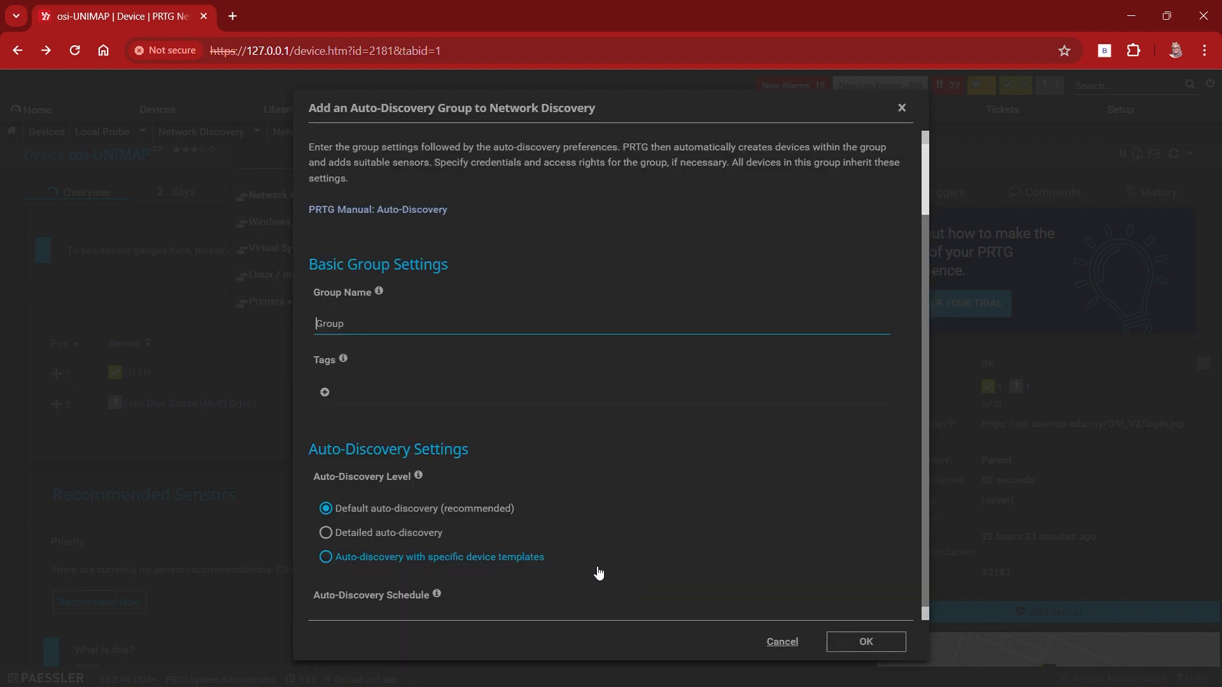
Step: Name the auto-discovery group Site and set its scanning method to IP address and subnet (IPv4)
{"action": "double_click", "coordinate": [351, 334]}
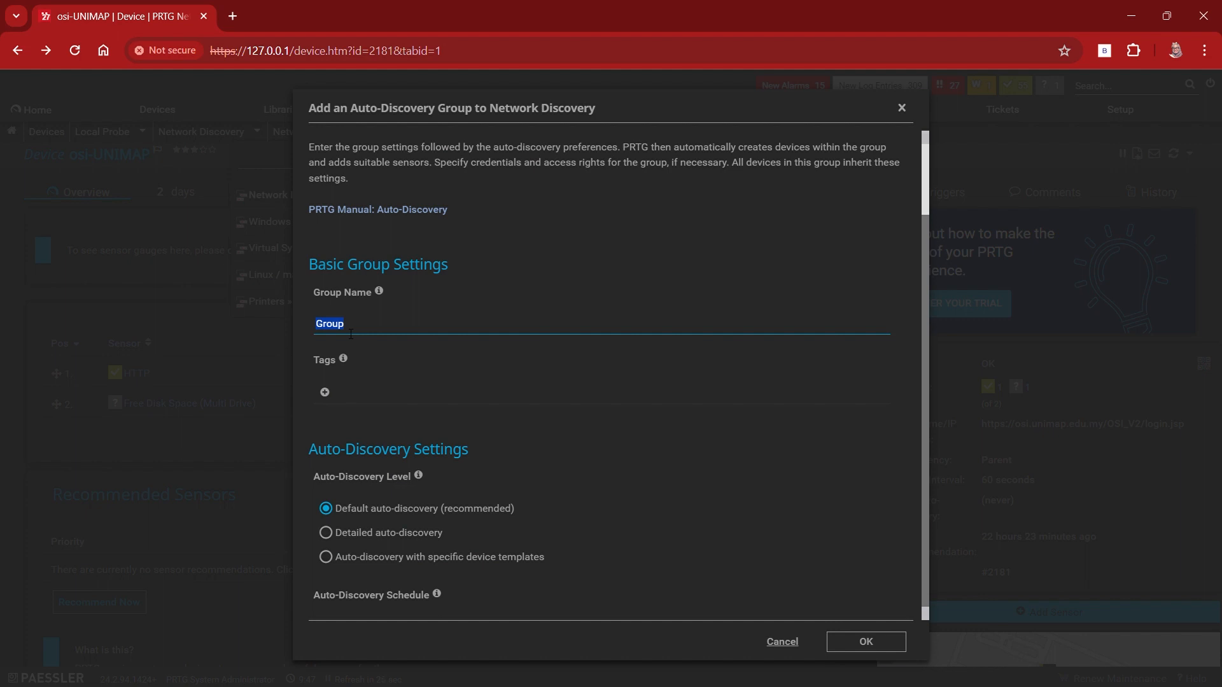
{"action": "type", "text": "Site"}
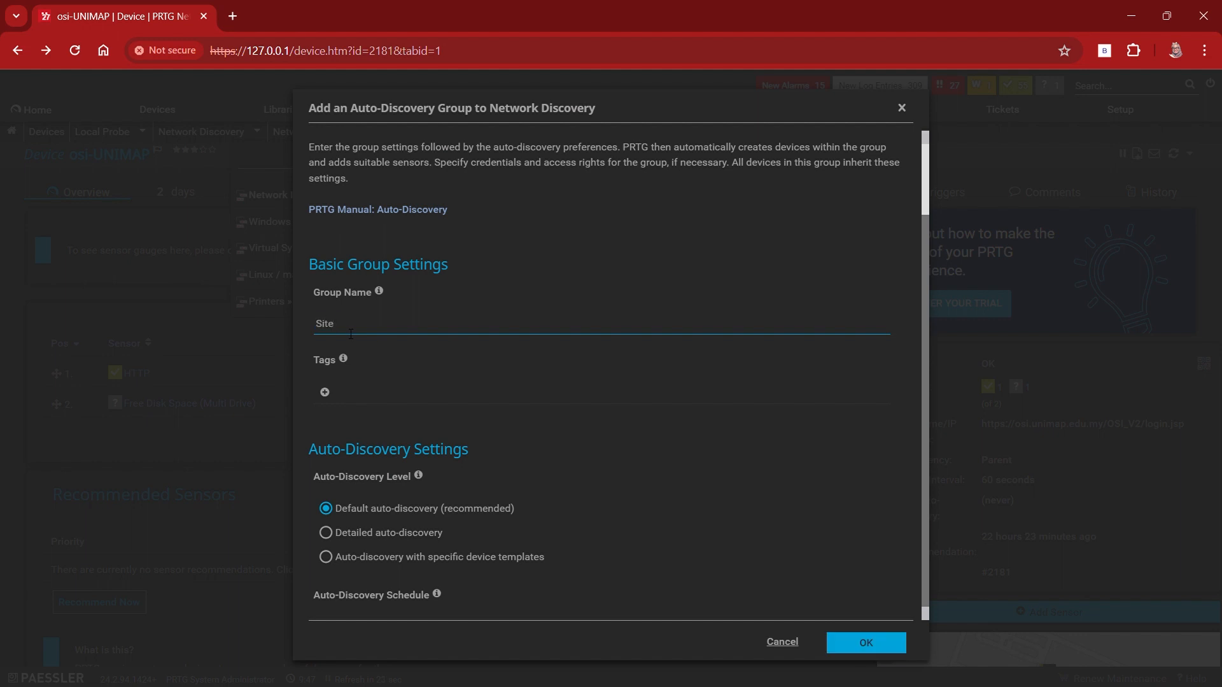
{"action": "scroll", "coordinate": [394, 414], "scroll_direction": "down", "scroll_amount": 3}
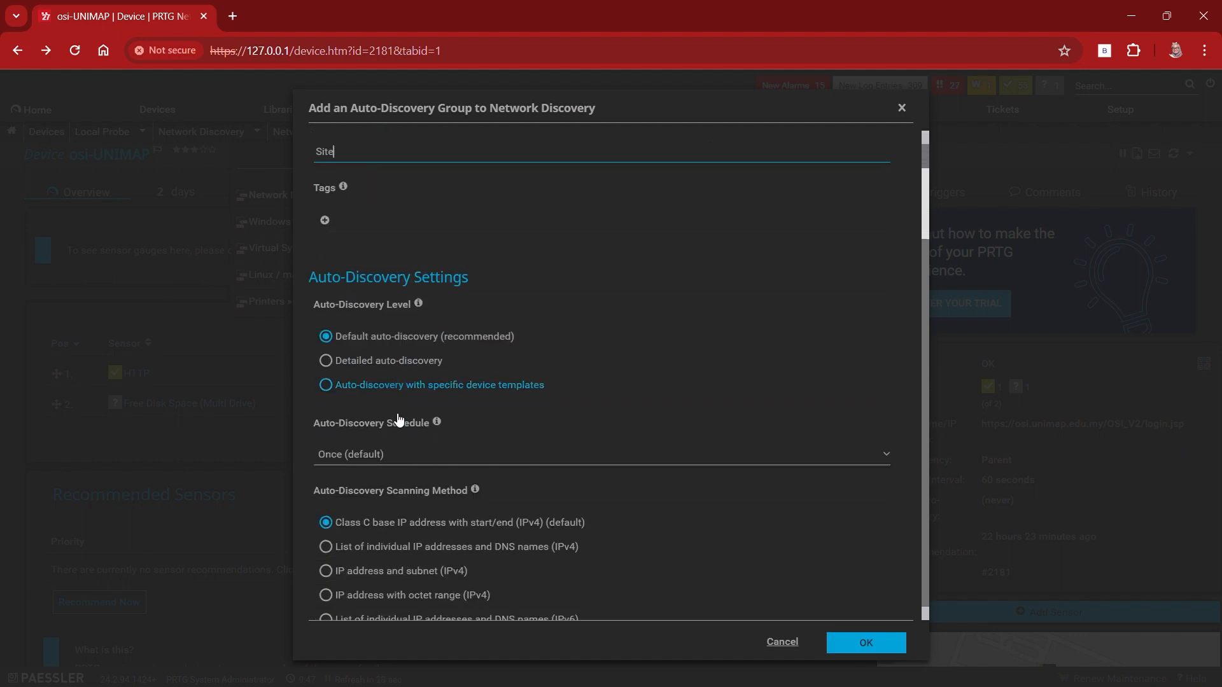
{"action": "scroll", "coordinate": [398, 420], "scroll_direction": "down", "scroll_amount": 1}
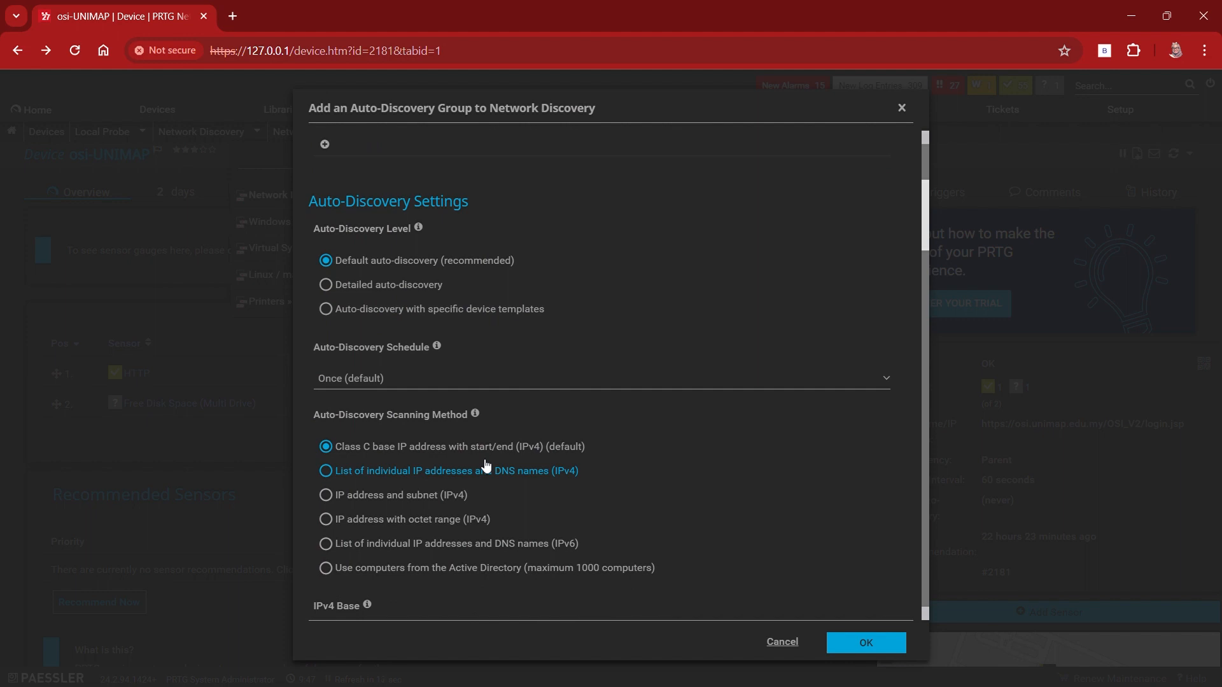
{"action": "scroll", "coordinate": [486, 467], "scroll_direction": "down", "scroll_amount": 2}
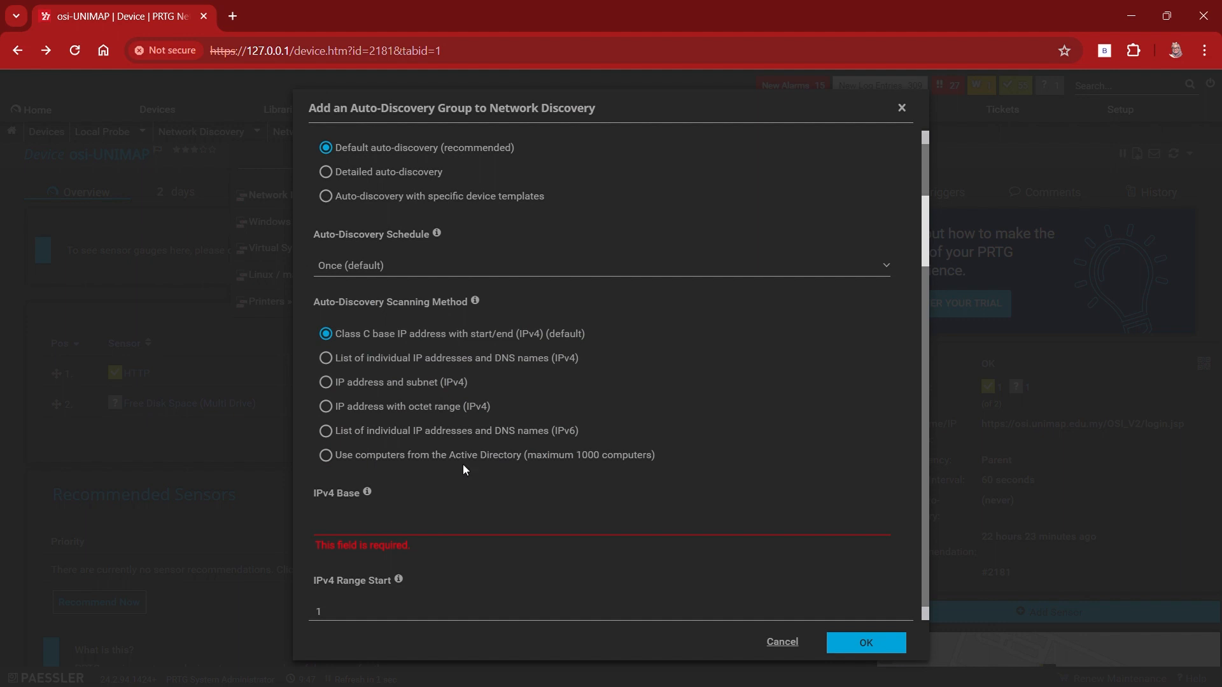
{"action": "left_click", "coordinate": [435, 410]}
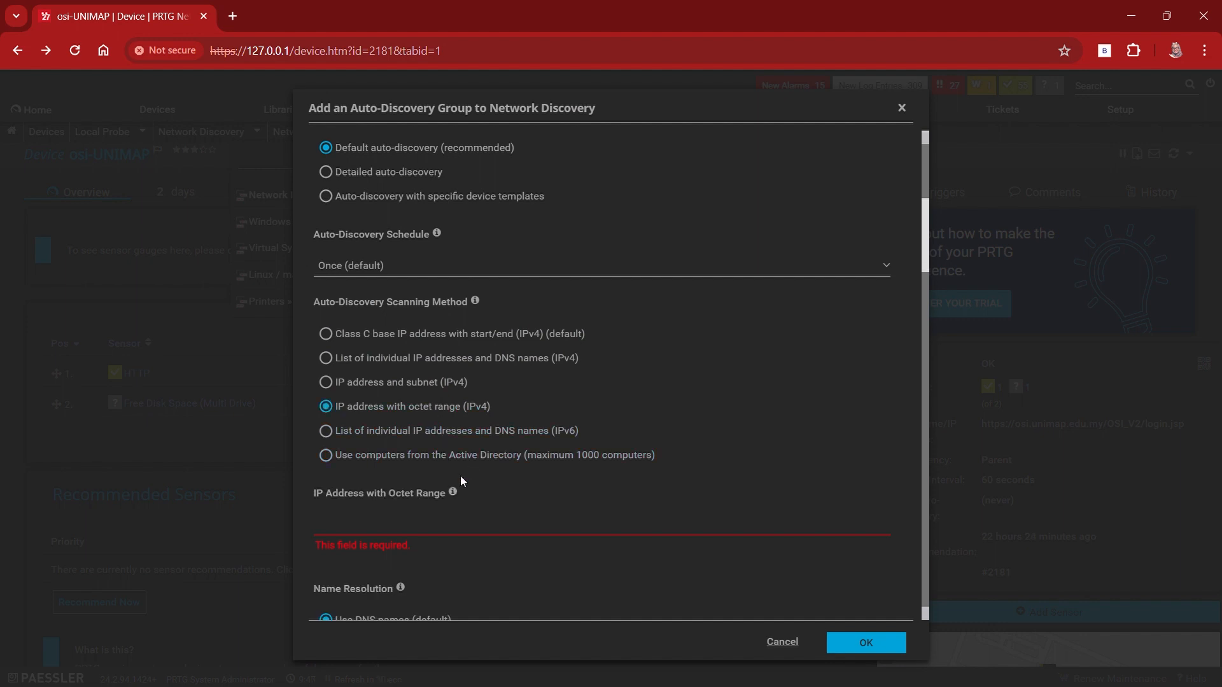
{"action": "mouse_move", "coordinate": [456, 493]}
{"action": "left_click", "coordinate": [419, 346]}
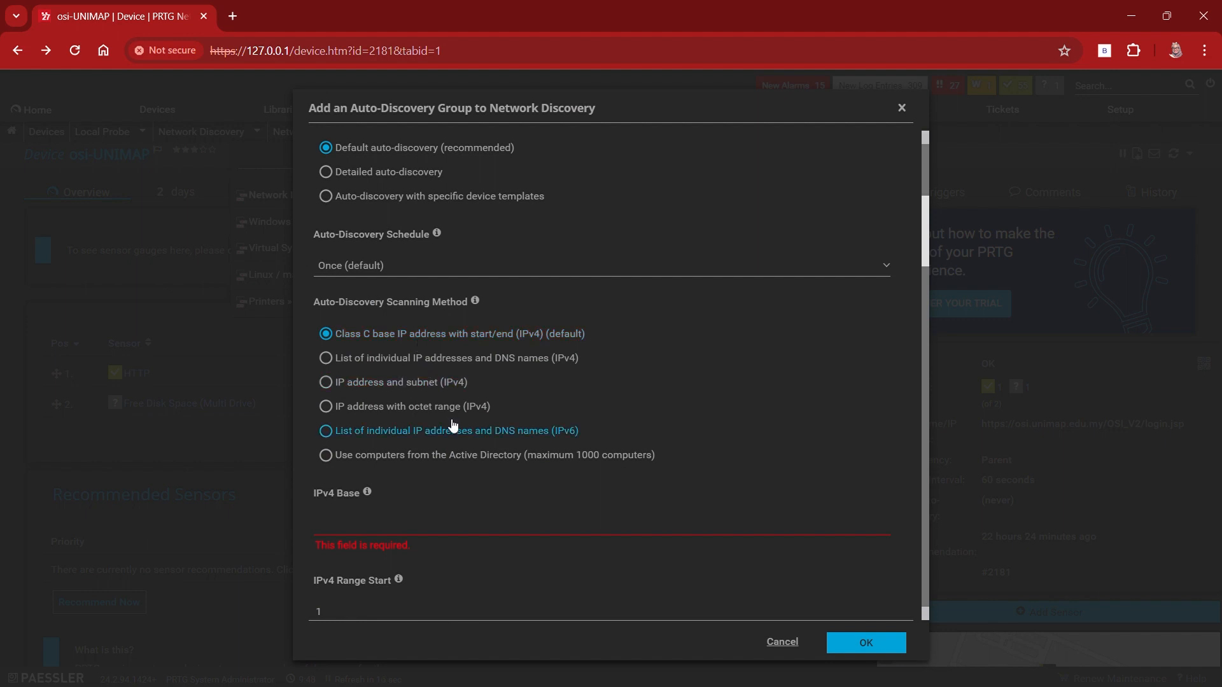
{"action": "left_click", "coordinate": [431, 382]}
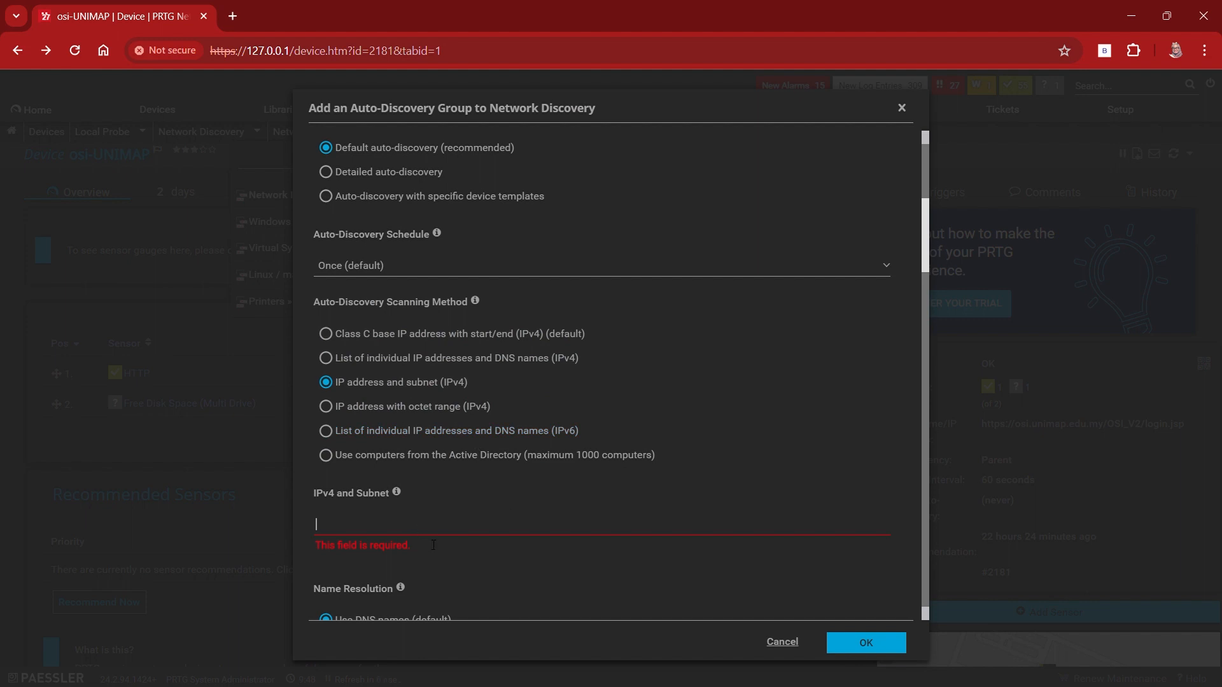
{"action": "left_click", "coordinate": [799, 676]}
{"action": "type", "text": "127"}
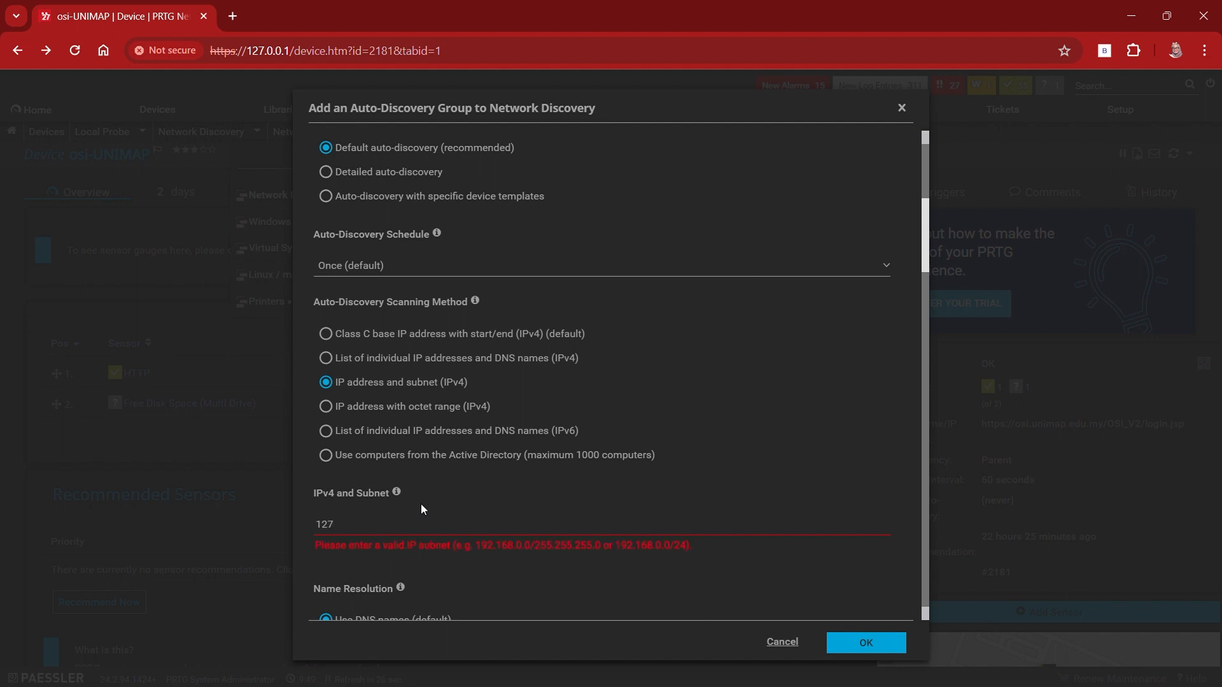
{"action": "type", "text": ".1.0.1"}
{"action": "type", "text": "/21"}
{"action": "key", "text": "BackSpace"}
{"action": "key", "text": "BackSpace"}
{"action": "key", "text": "BackSpace"}
{"action": "key", "text": "BackSpace"}
{"action": "key", "text": "BackSpace"}
{"action": "key", "text": "BackSpace"}
{"action": "key", "text": "BackSpace"}
{"action": "key", "text": "BackSpace"}
{"action": "key", "text": "BackSpace"}
{"action": "key", "text": "BackSpace"}
{"action": "key", "text": "BackSpace"}
{"action": "key", "text": "BackSpace"}
Step: Set the Site group's IPv4 and subnet to 192.168.72.3/25
{"action": "type", "text": "1"}
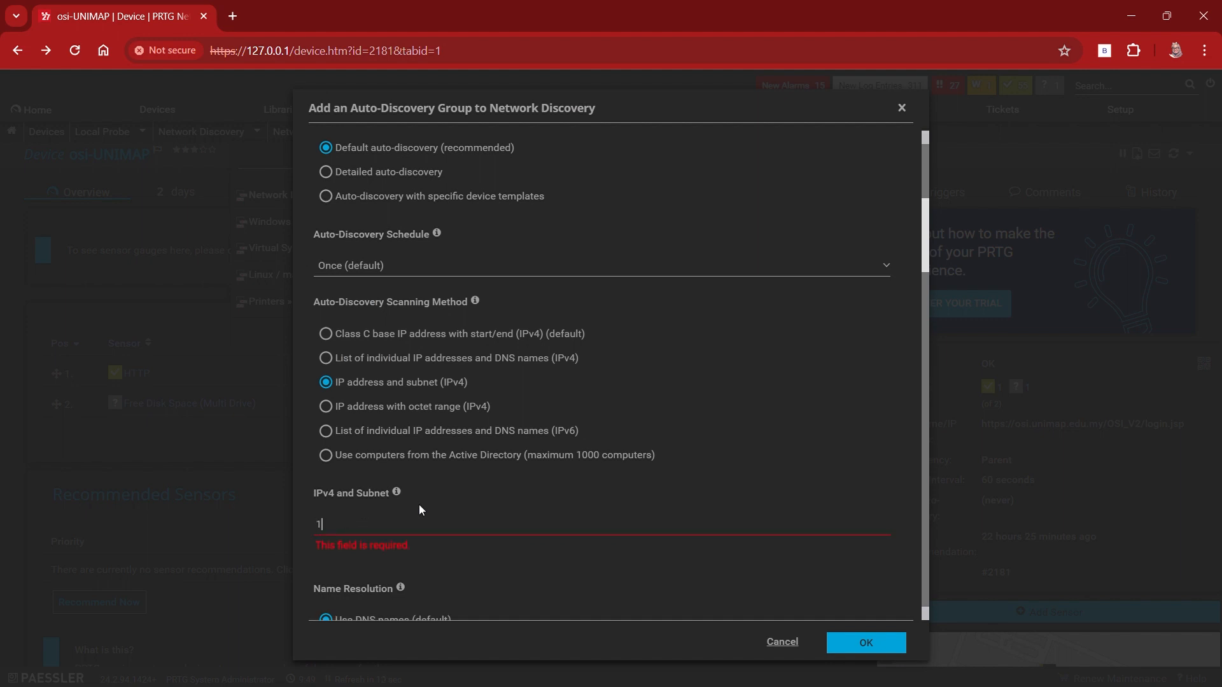
{"action": "type", "text": "92.168"}
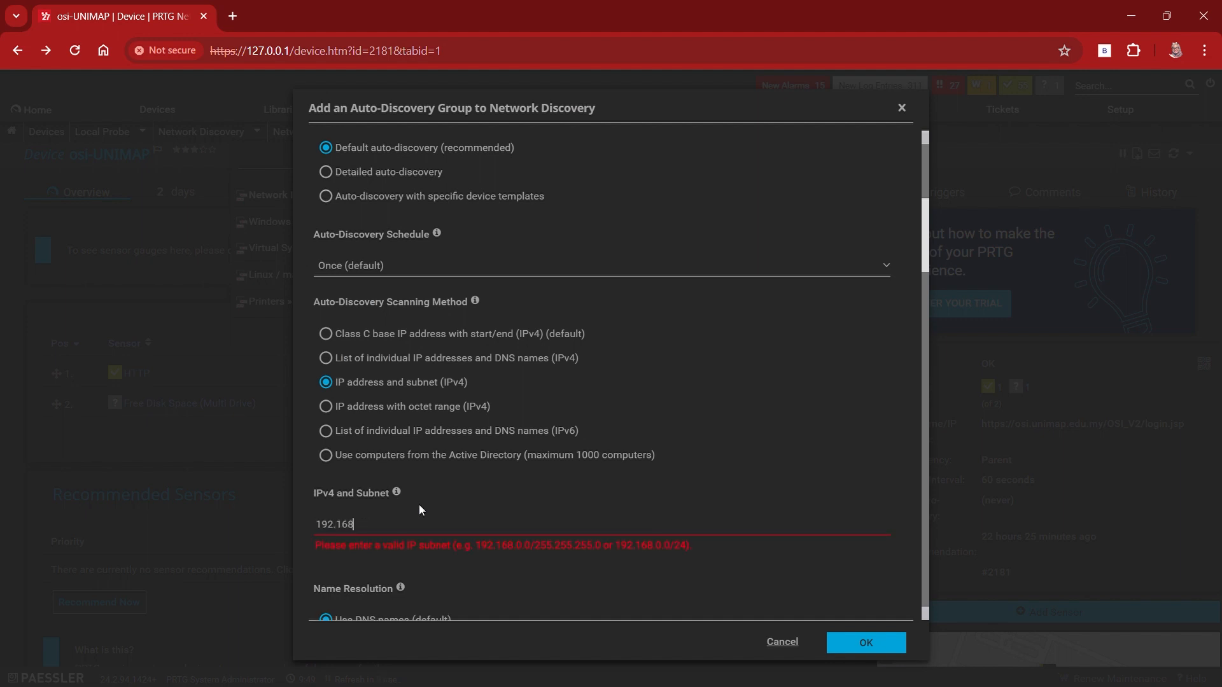
{"action": "type", "text": ".72.3/25"}
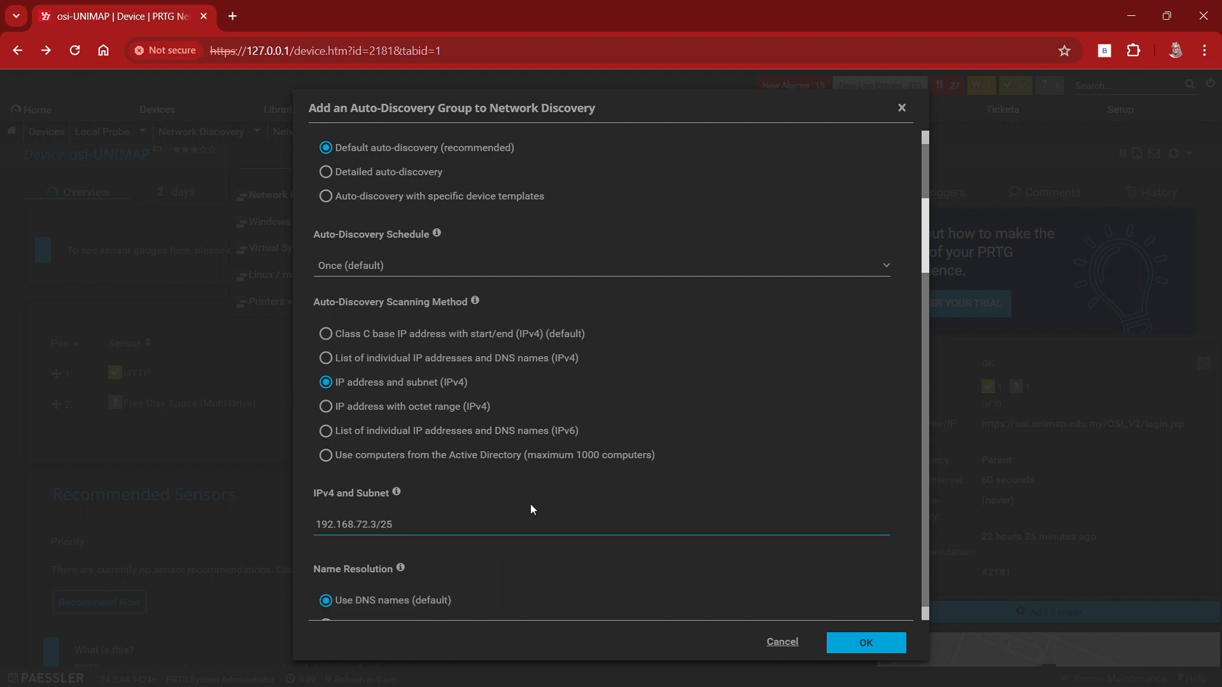
Step: Review the remaining discovery and inherited credential settings and create the Site group with their defaults
{"action": "scroll", "coordinate": [529, 503], "scroll_direction": "down", "scroll_amount": 2}
{"action": "scroll", "coordinate": [532, 509], "scroll_direction": "down", "scroll_amount": 1}
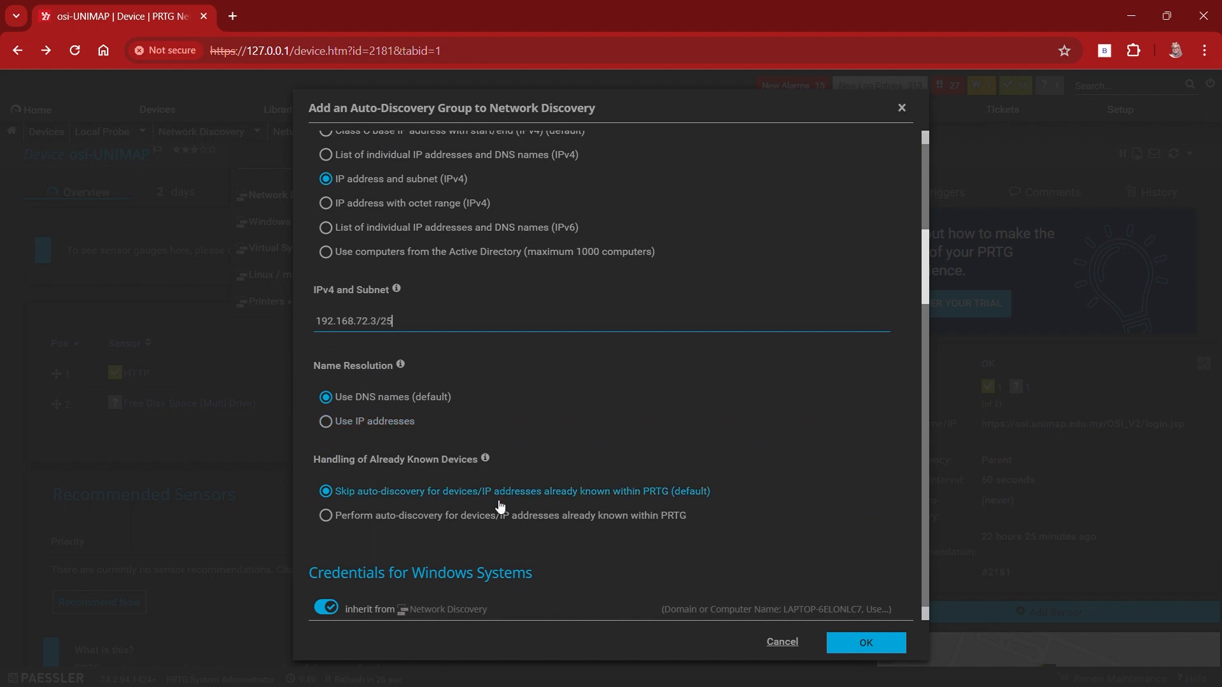
{"action": "scroll", "coordinate": [498, 505], "scroll_direction": "down", "scroll_amount": 7}
{"action": "scroll", "coordinate": [497, 504], "scroll_direction": "down", "scroll_amount": 3}
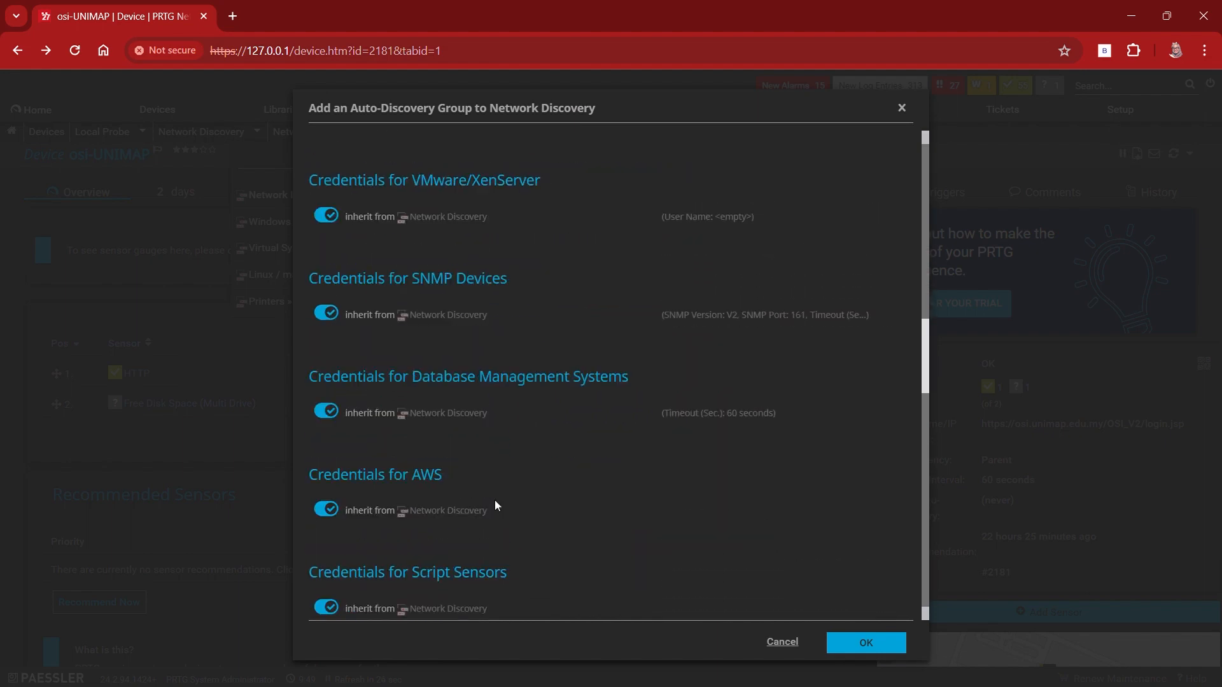
{"action": "scroll", "coordinate": [497, 505], "scroll_direction": "down", "scroll_amount": 1}
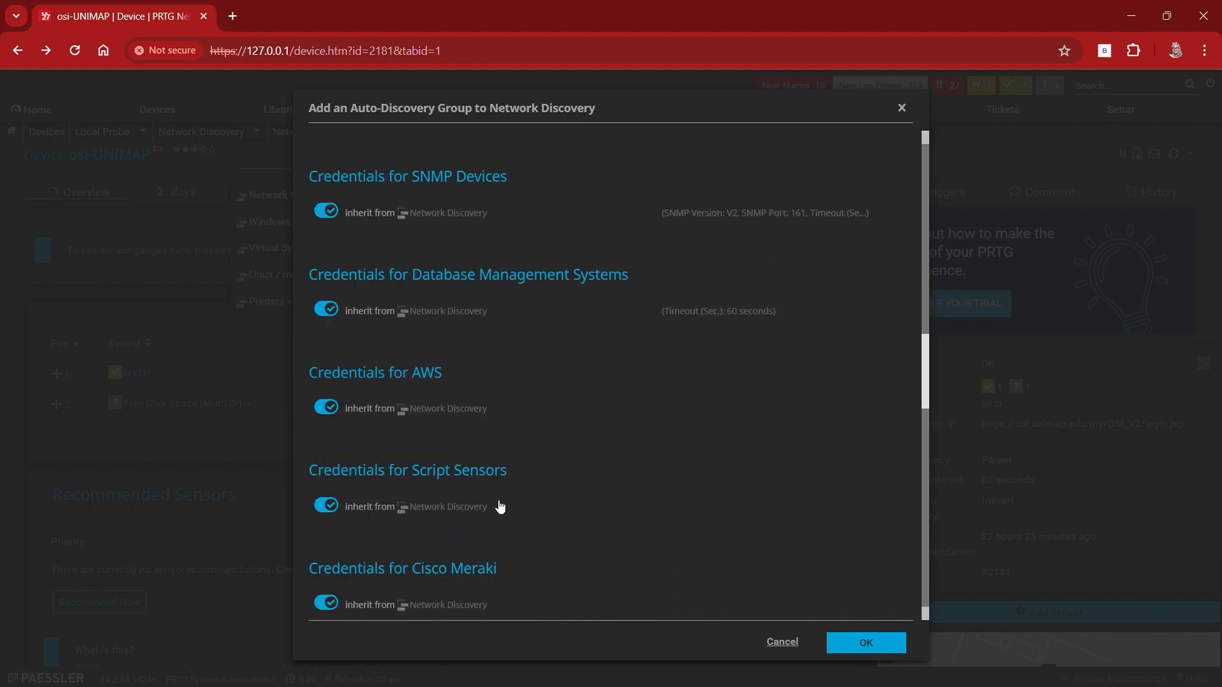
{"action": "scroll", "coordinate": [500, 506], "scroll_direction": "down", "scroll_amount": 18}
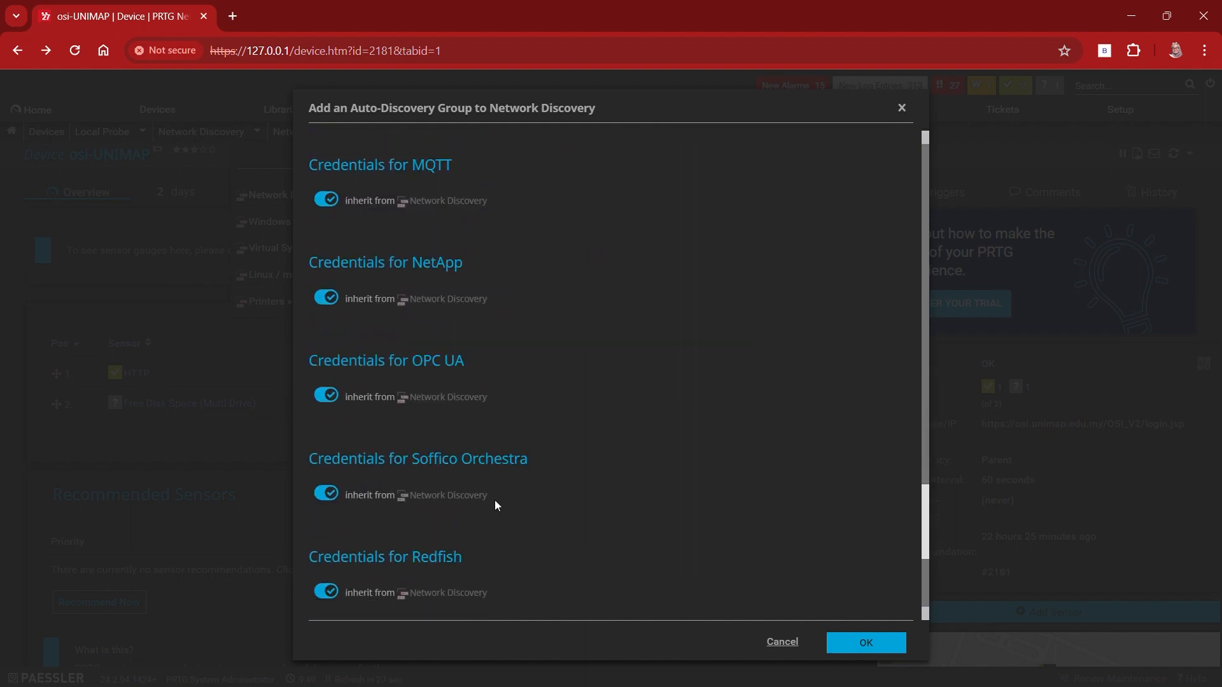
{"action": "scroll", "coordinate": [497, 506], "scroll_direction": "down", "scroll_amount": 4}
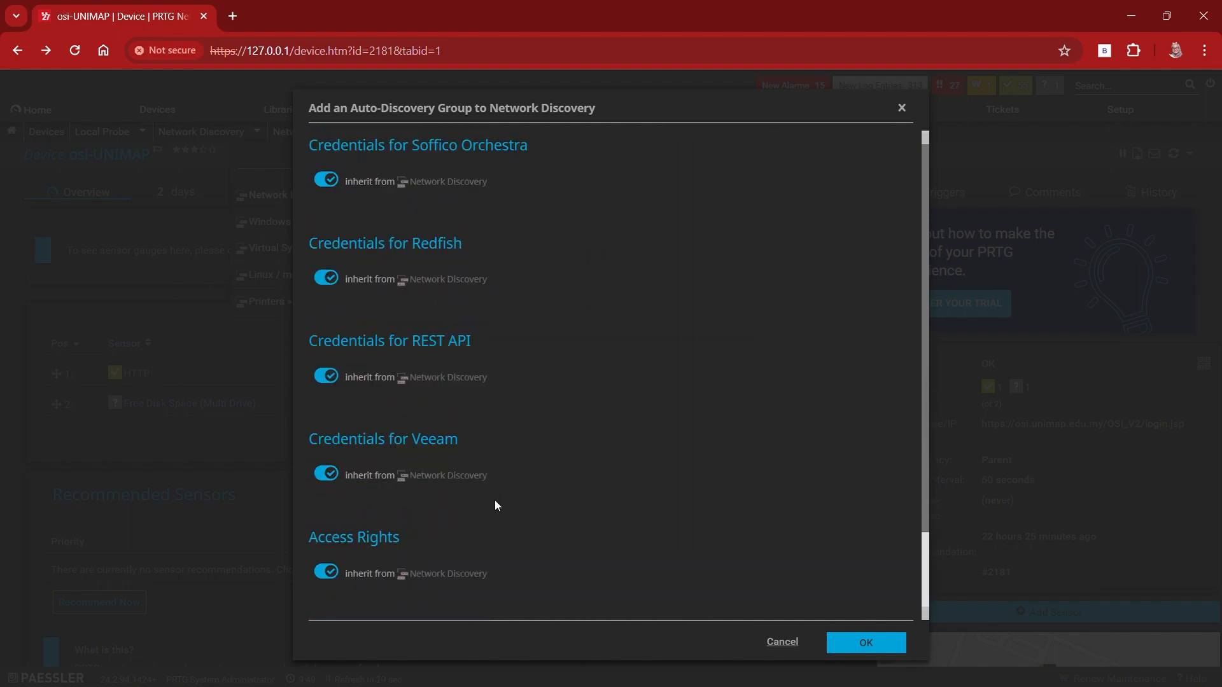
{"action": "left_click", "coordinate": [847, 645]}
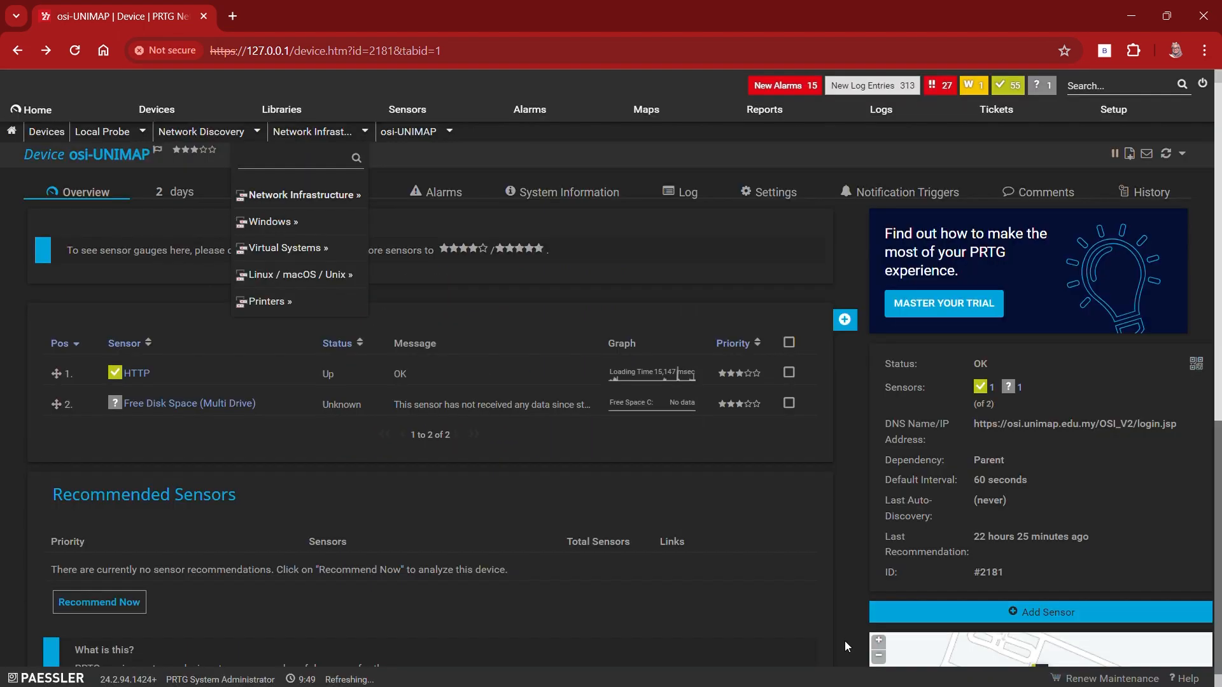
{"action": "mouse_move", "coordinate": [154, 111]}
{"action": "left_click", "coordinate": [154, 111]}
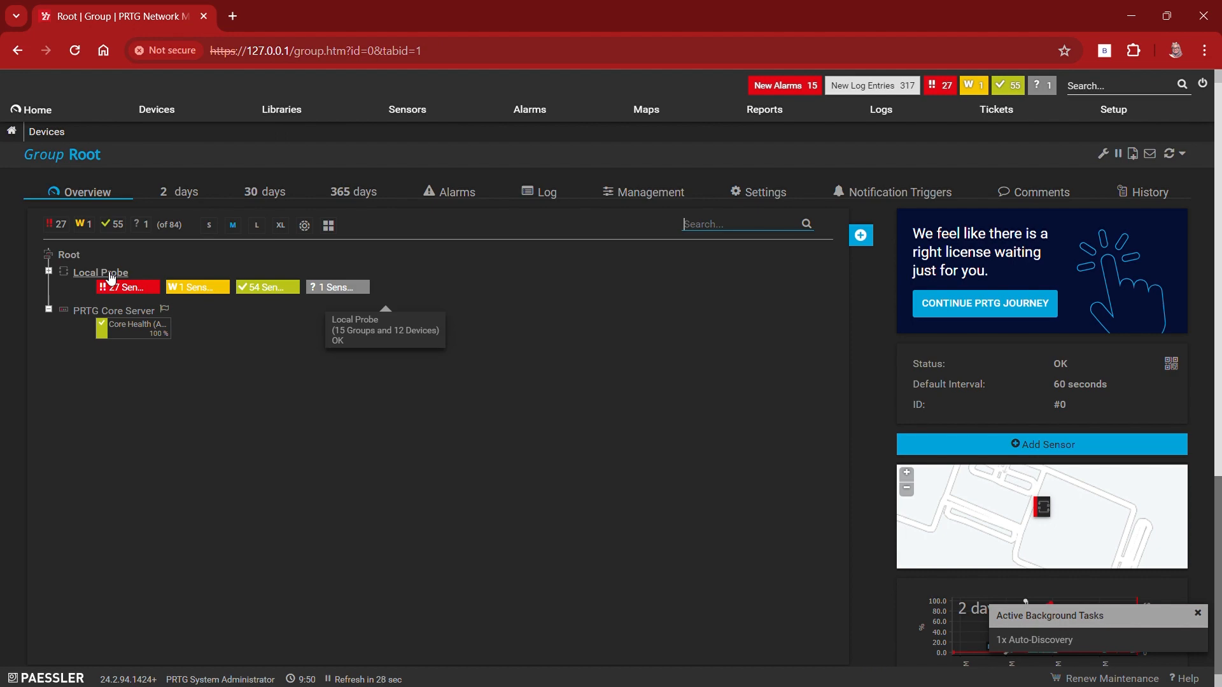
{"action": "left_click", "coordinate": [105, 275]}
{"action": "scroll", "coordinate": [269, 438], "scroll_direction": "down", "scroll_amount": 3}
{"action": "scroll", "coordinate": [270, 443], "scroll_direction": "down", "scroll_amount": 4}
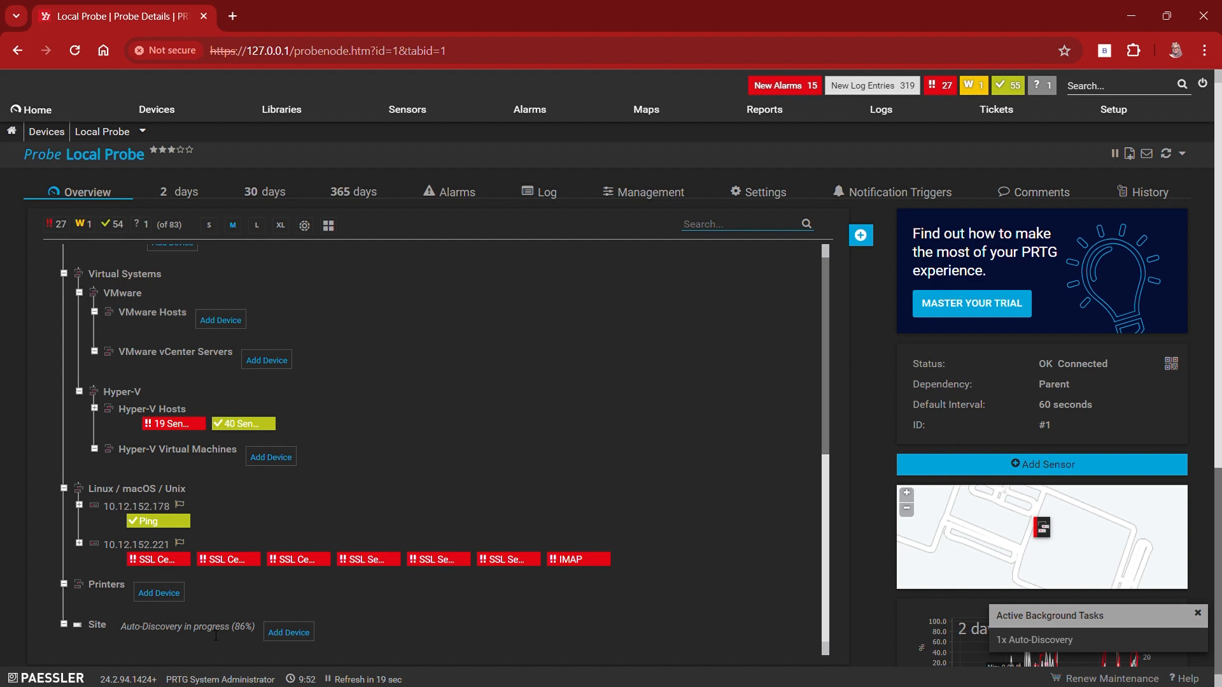
{"action": "right_click", "coordinate": [215, 635]}
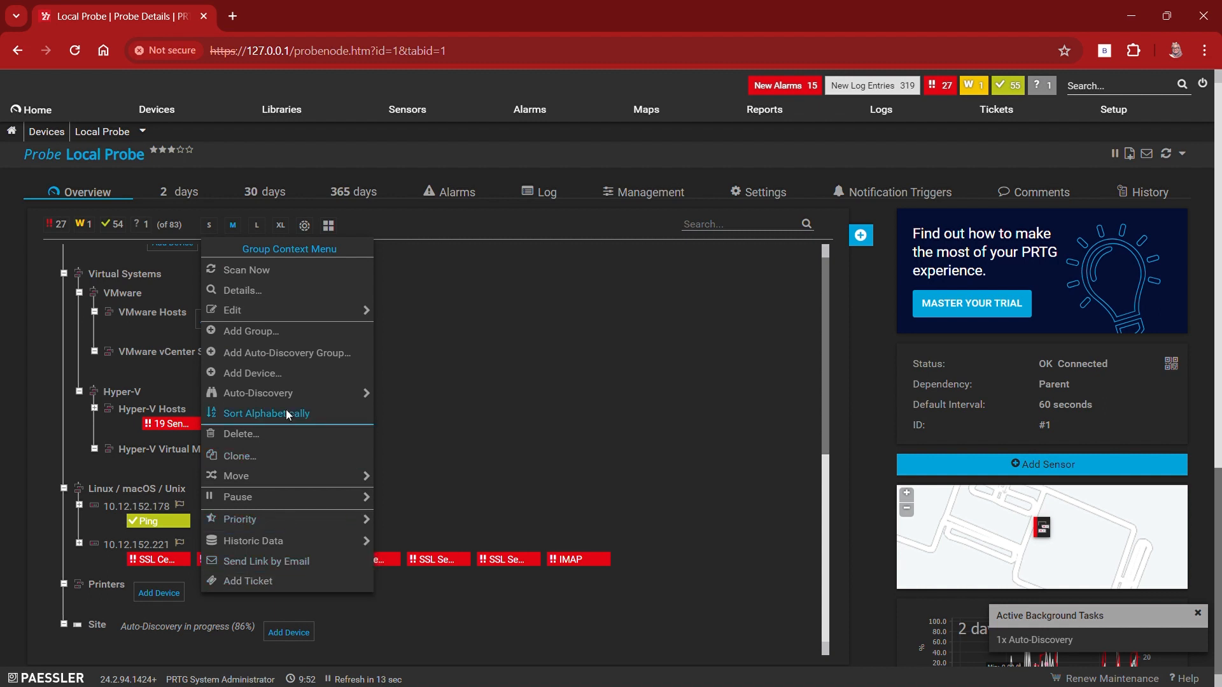
{"action": "mouse_move", "coordinate": [320, 507]}
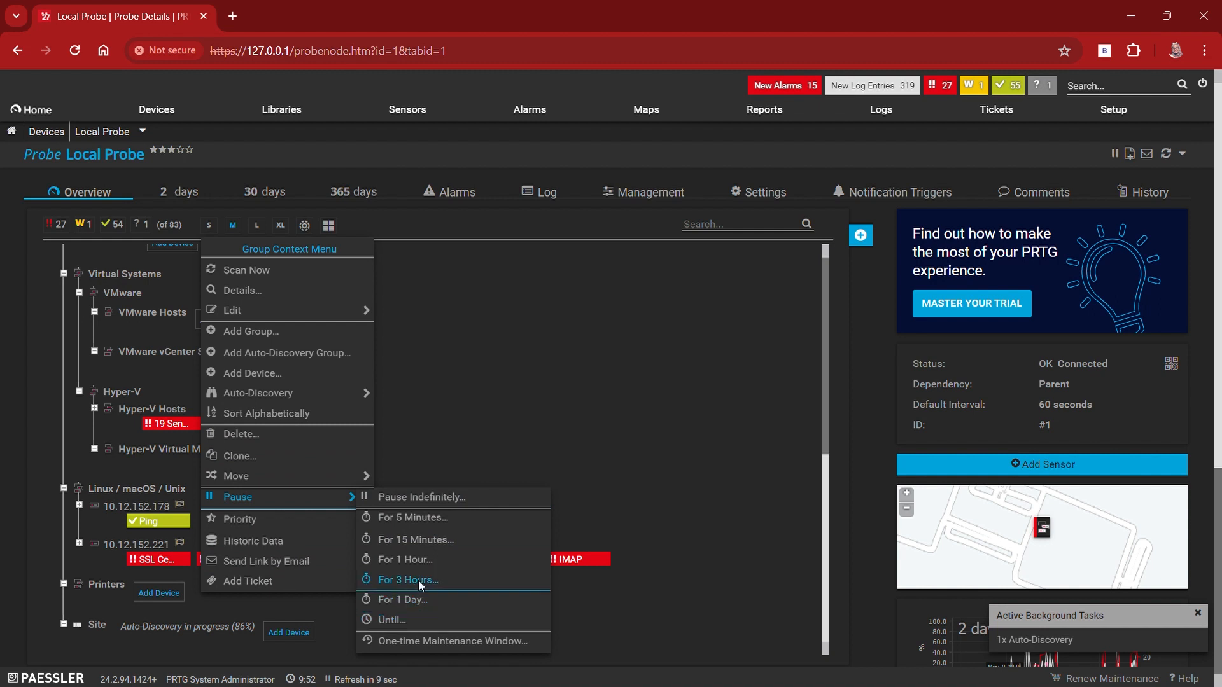
{"action": "left_click", "coordinate": [429, 543]}
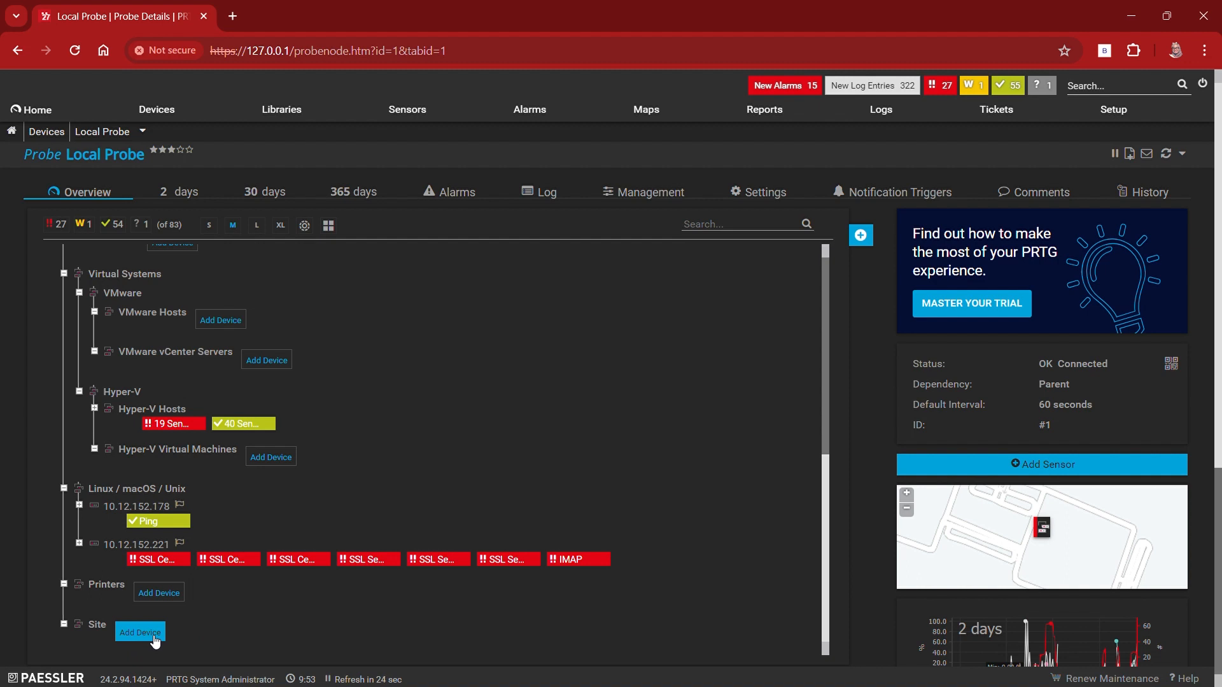
Step: Start adding a device to the Site group and name it elearning
{"action": "left_click", "coordinate": [152, 636]}
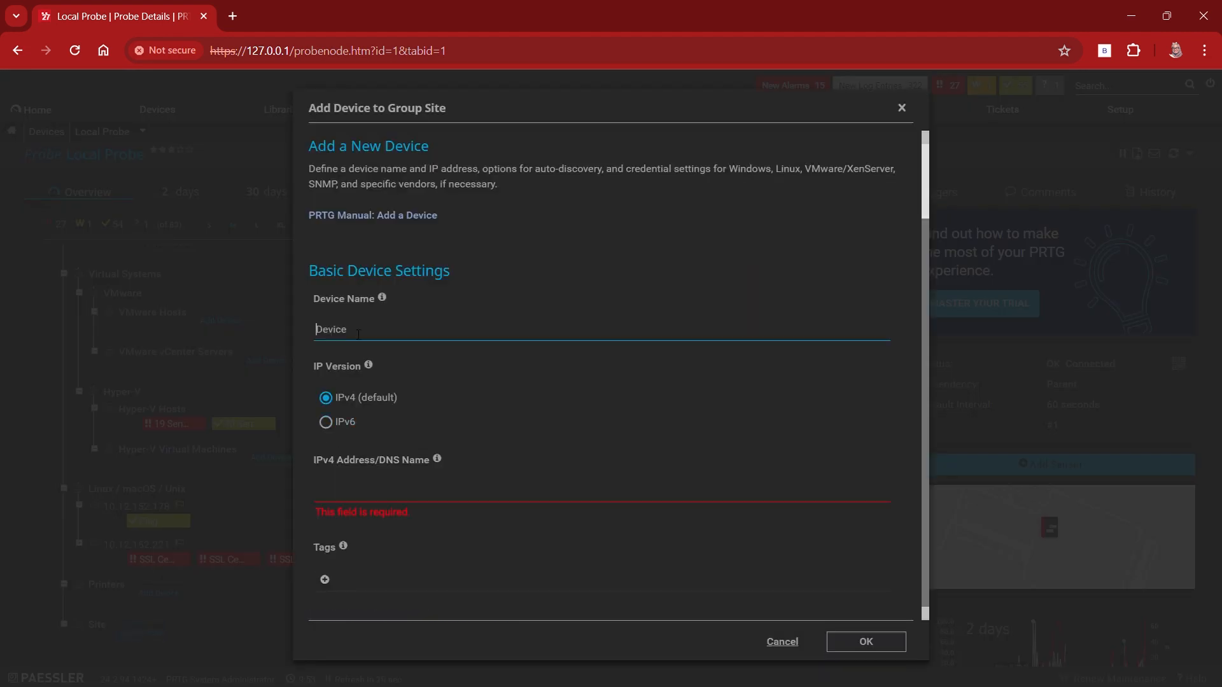
{"action": "key", "text": "BackSpace"}
{"action": "key", "text": "BackSpace"}
{"action": "key", "text": "BackSpace"}
{"action": "key", "text": "BackSpace"}
{"action": "key", "text": "BackSpace"}
{"action": "key", "text": "BackSpace"}
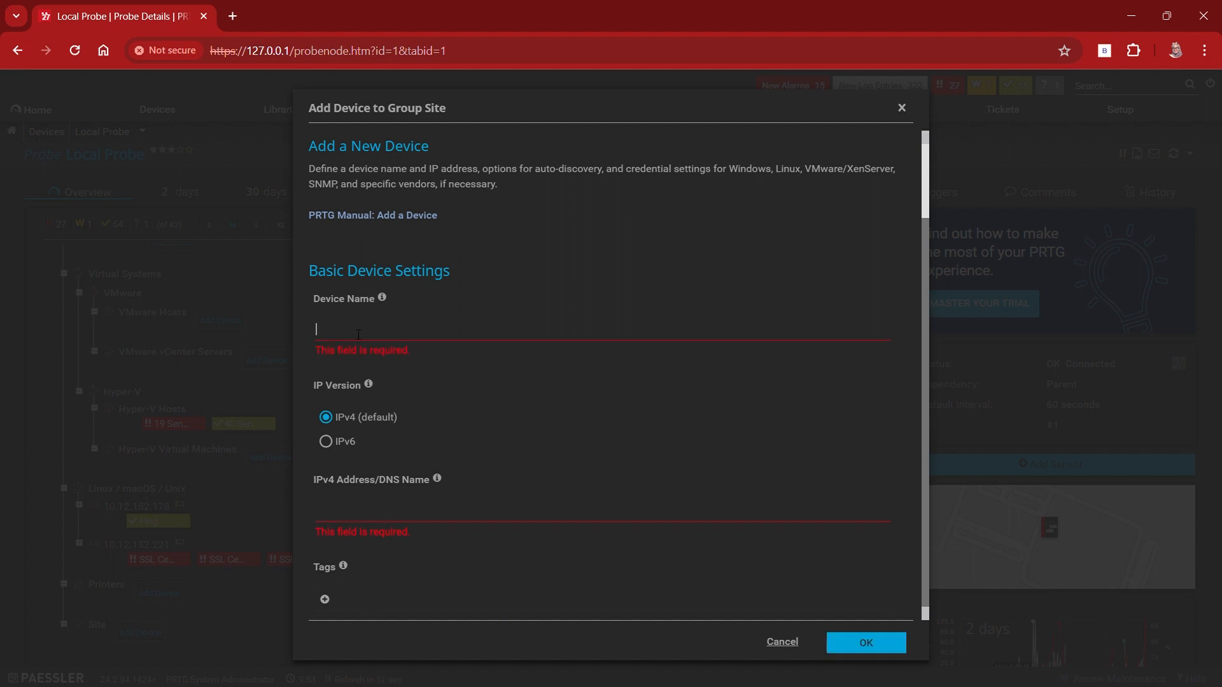
{"action": "type", "text": "elearning"}
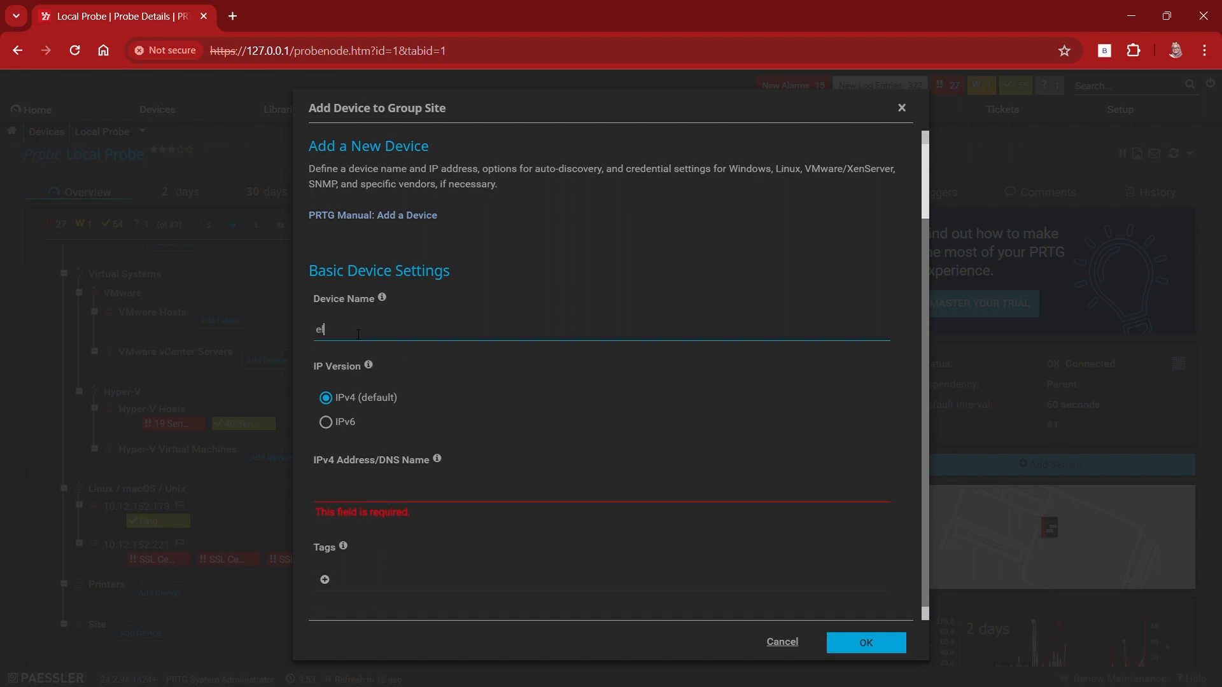
{"action": "left_click", "coordinate": [358, 490]}
{"action": "type", "text": "https://elearning.unimap.edu.my"}
{"action": "scroll", "coordinate": [358, 488], "scroll_direction": "down", "scroll_amount": 6}
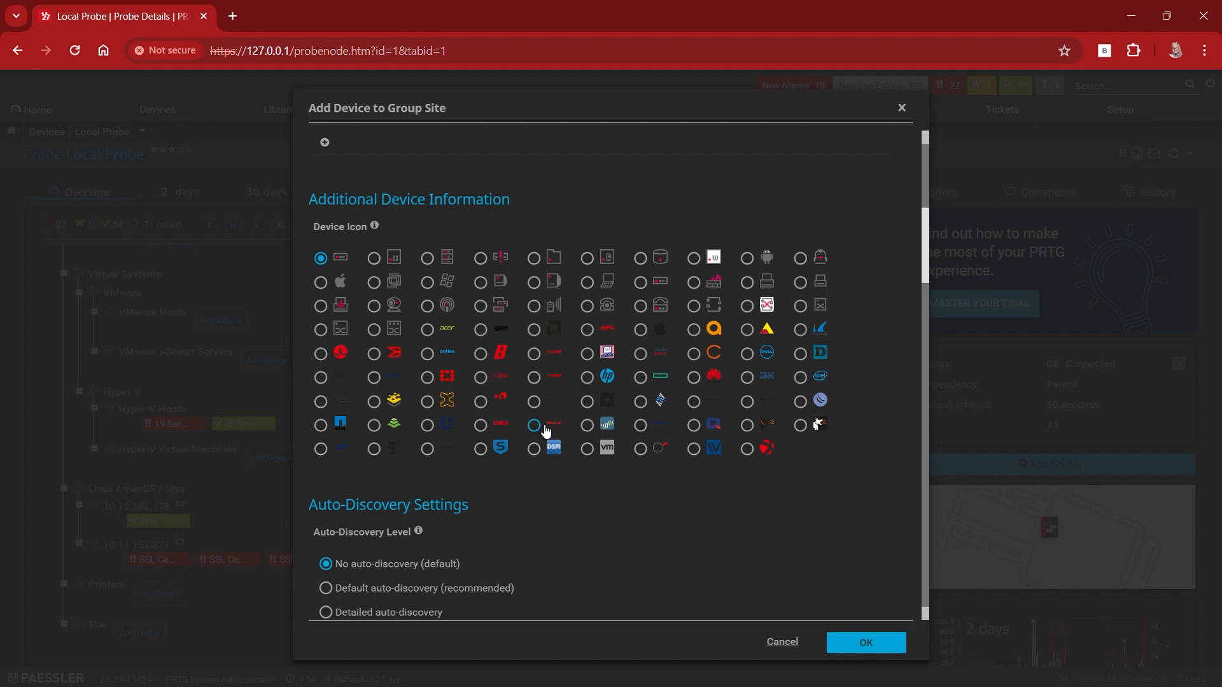
{"action": "scroll", "coordinate": [544, 430], "scroll_direction": "down", "scroll_amount": 4}
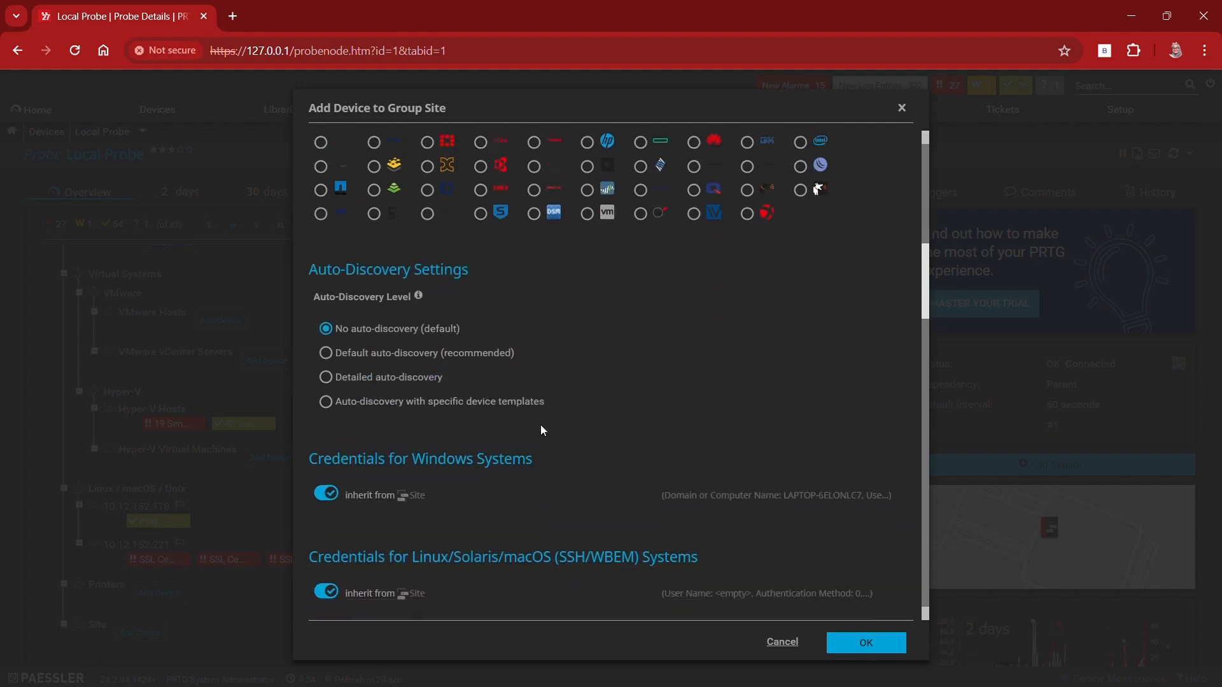
{"action": "scroll", "coordinate": [541, 426], "scroll_direction": "down", "scroll_amount": 9}
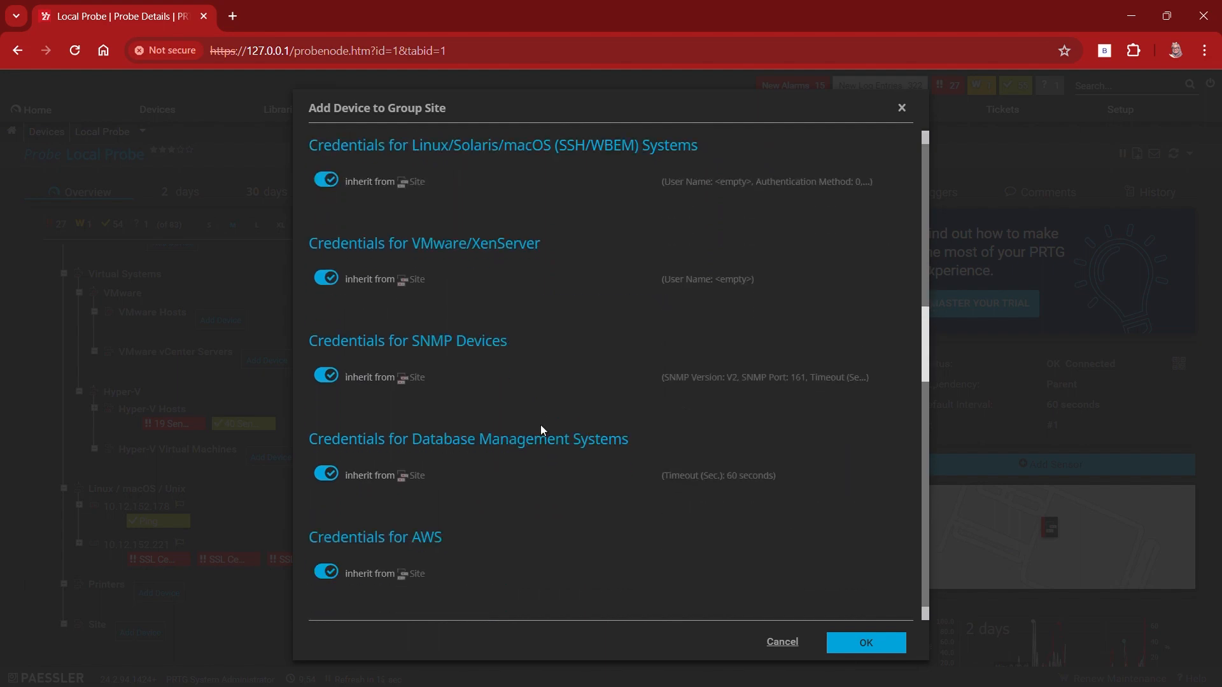
{"action": "scroll", "coordinate": [540, 426], "scroll_direction": "down", "scroll_amount": 15}
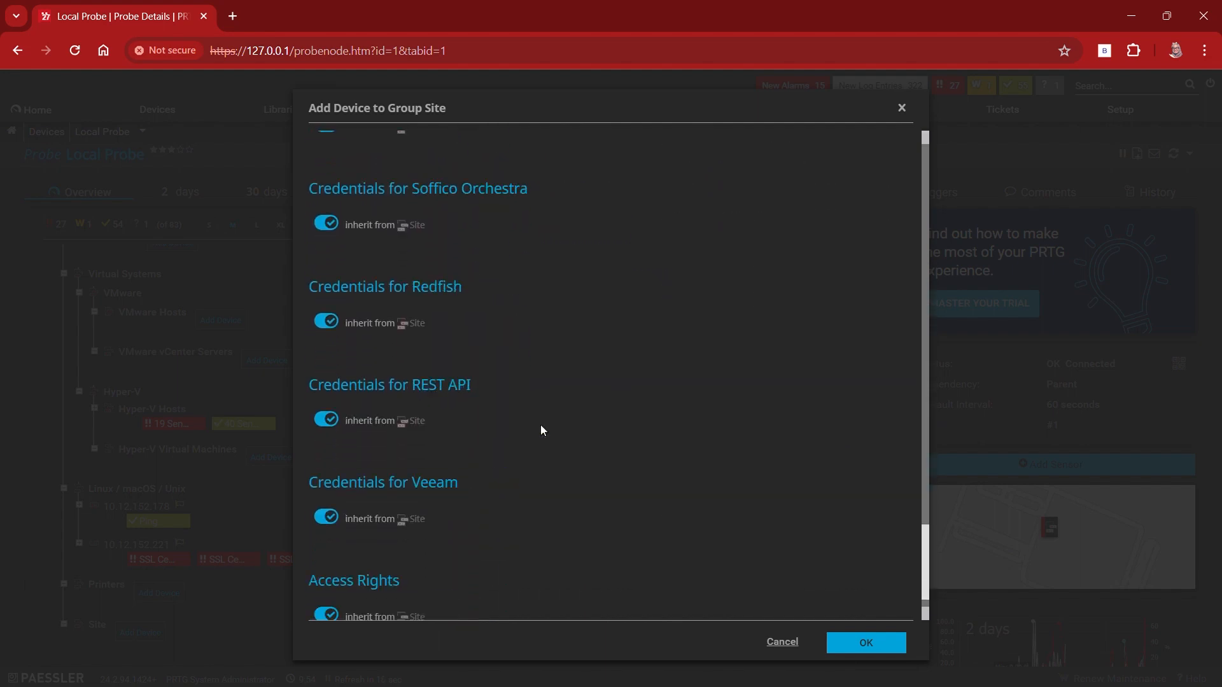
{"action": "left_click", "coordinate": [834, 643]}
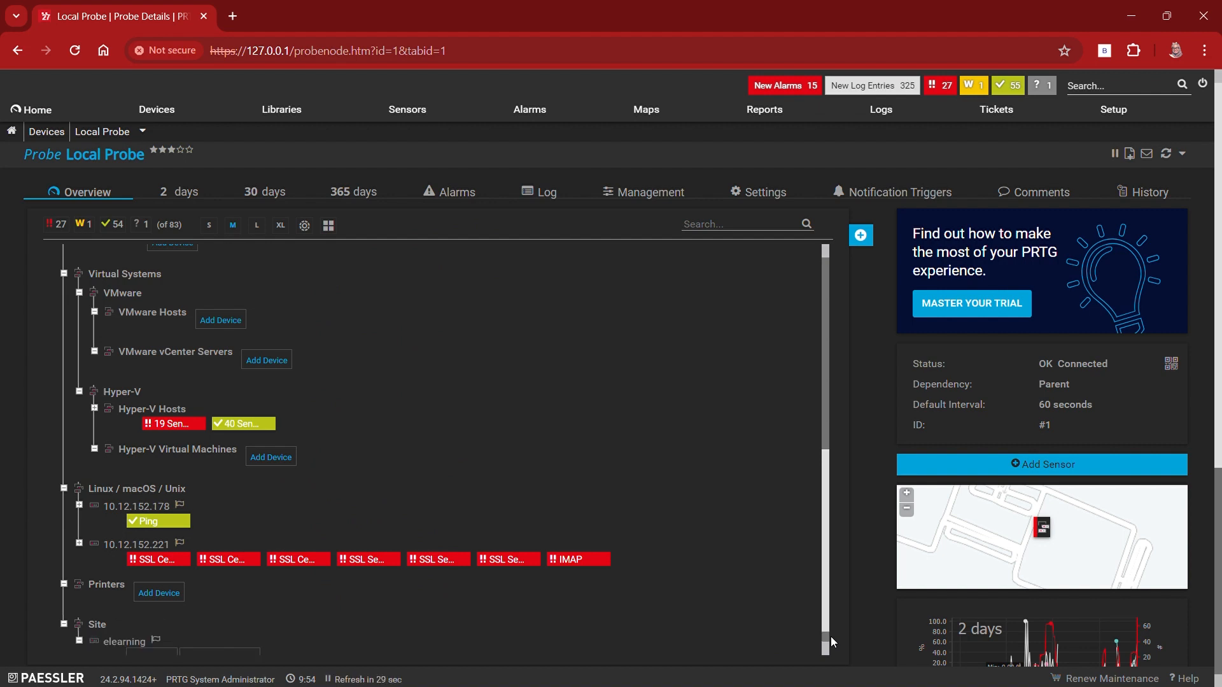
Step: Open the elearning device under the Site group and start adding an HTTP sensor to it
{"action": "scroll", "coordinate": [833, 642], "scroll_direction": "down", "scroll_amount": 1}
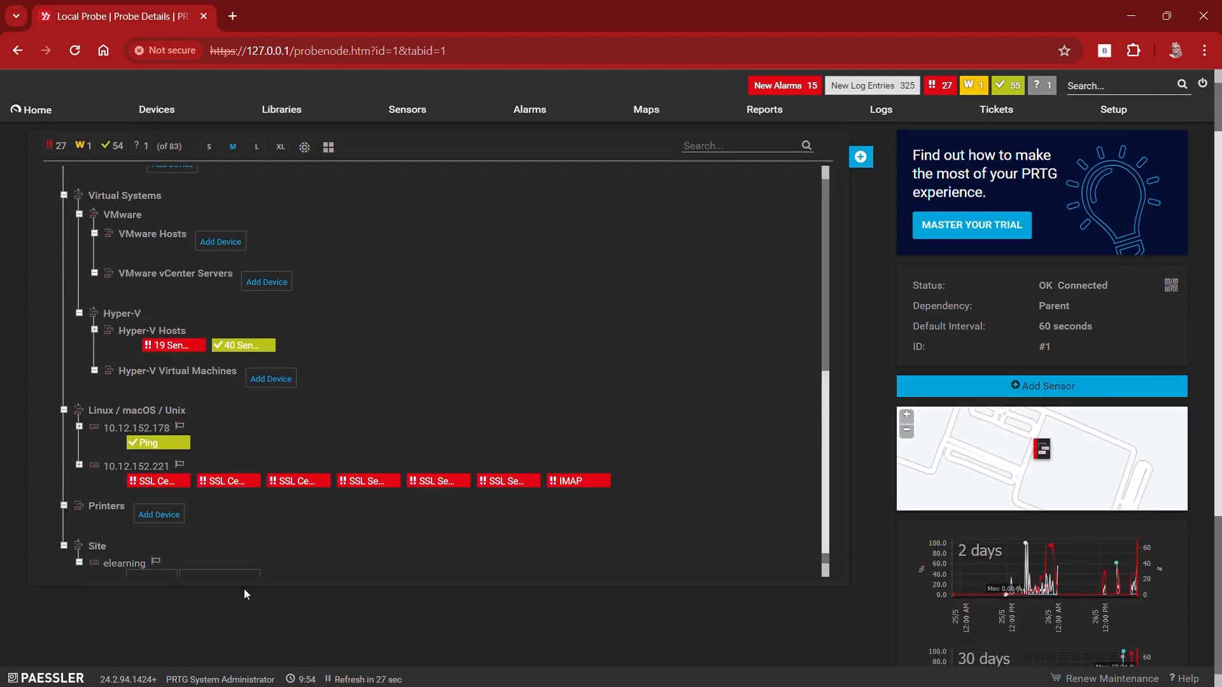
{"action": "left_click", "coordinate": [131, 564]}
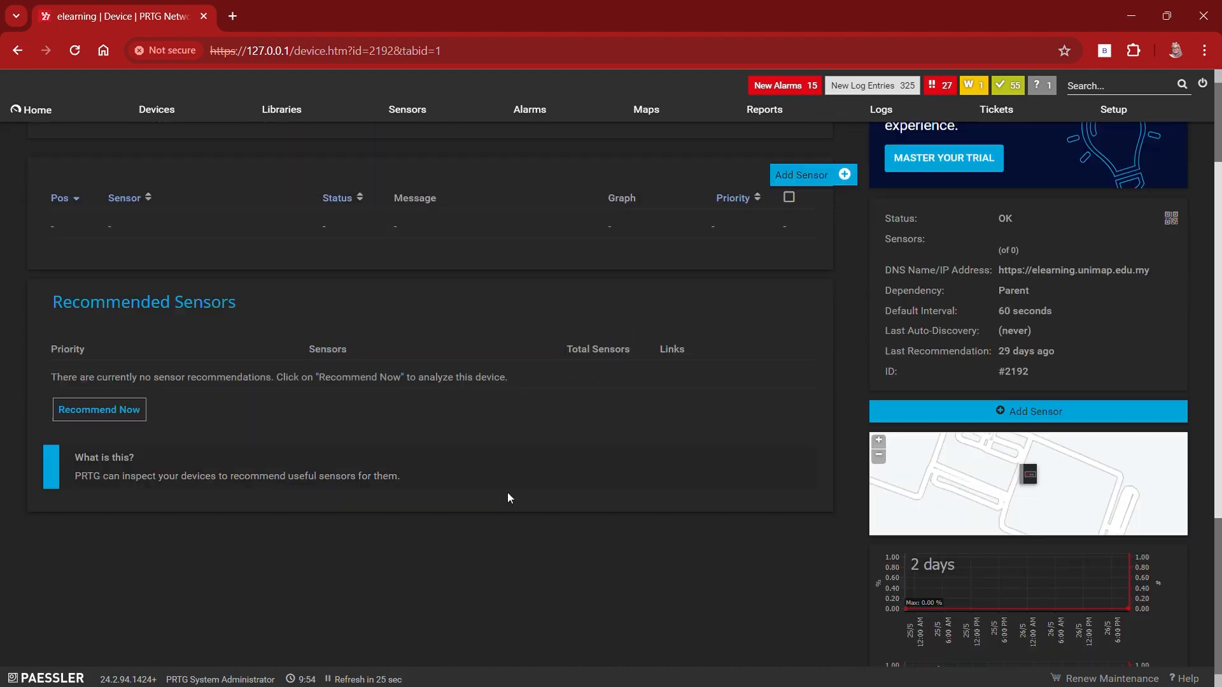
{"action": "left_click", "coordinate": [839, 320]}
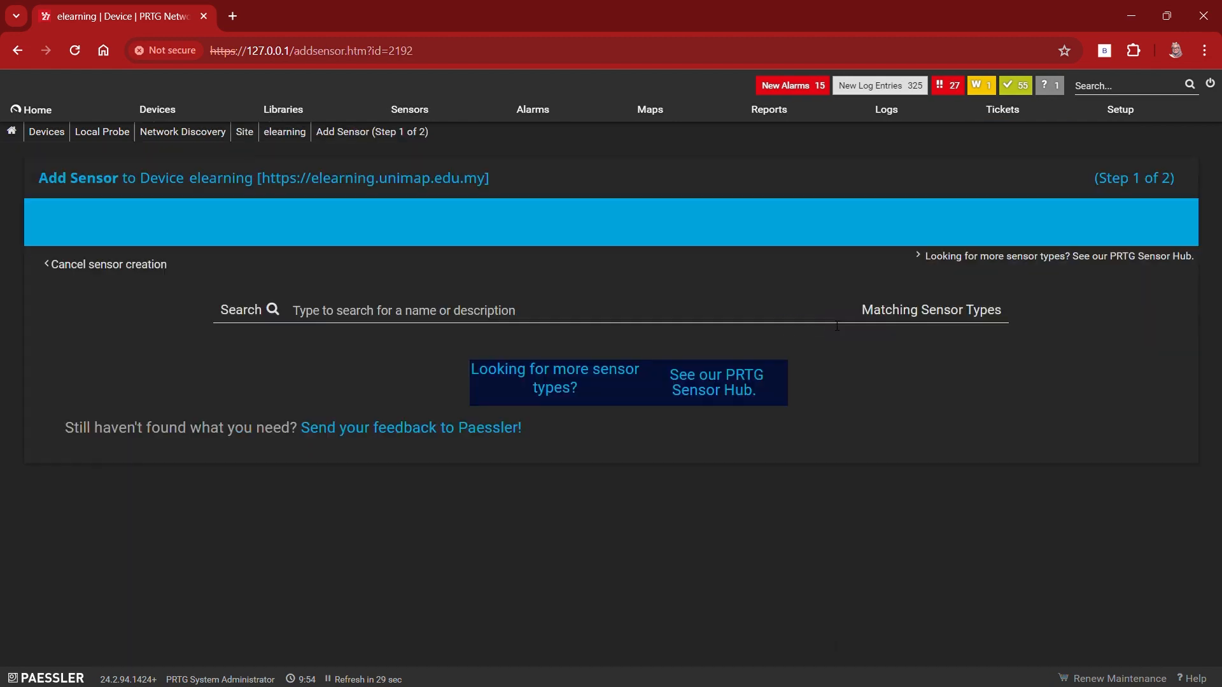
{"action": "scroll", "coordinate": [525, 513], "scroll_direction": "down", "scroll_amount": 3}
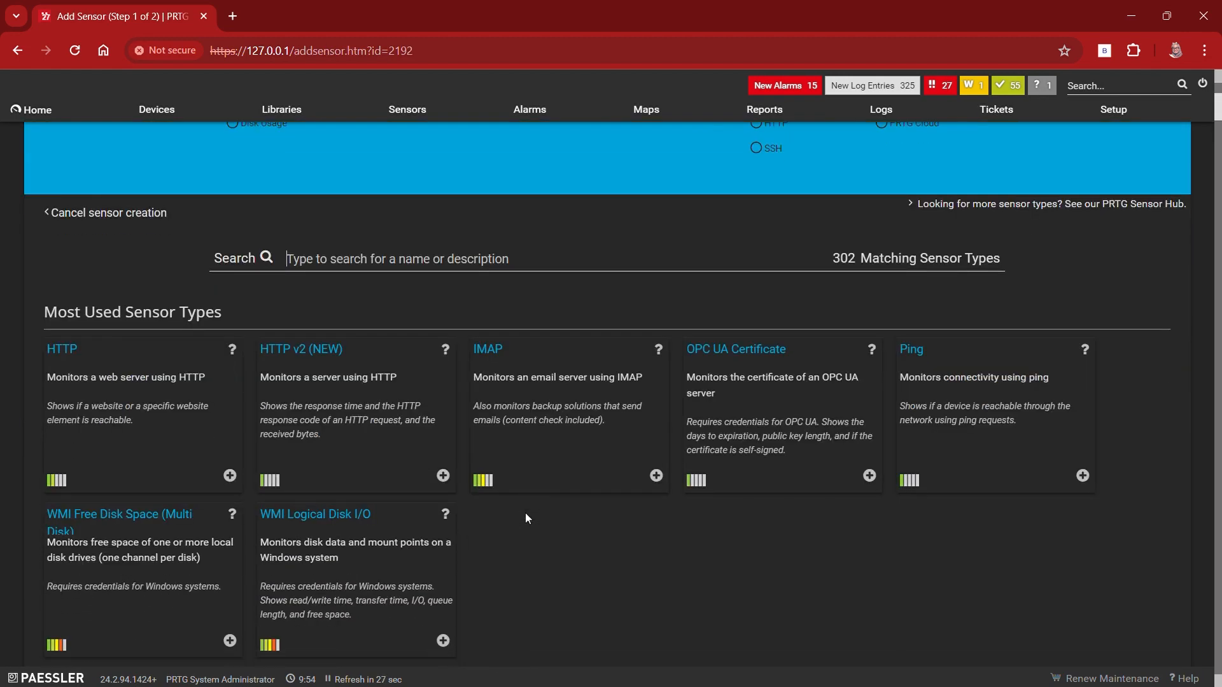
{"action": "left_click", "coordinate": [64, 369]}
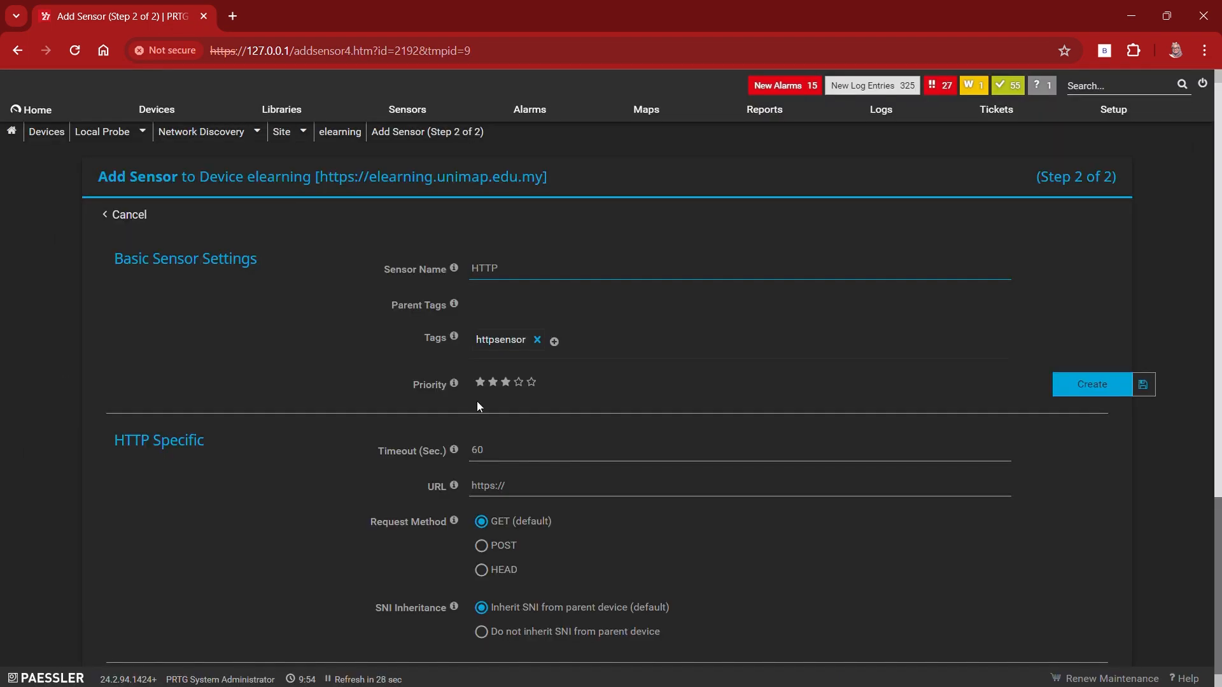
{"action": "left_click", "coordinate": [540, 495]}
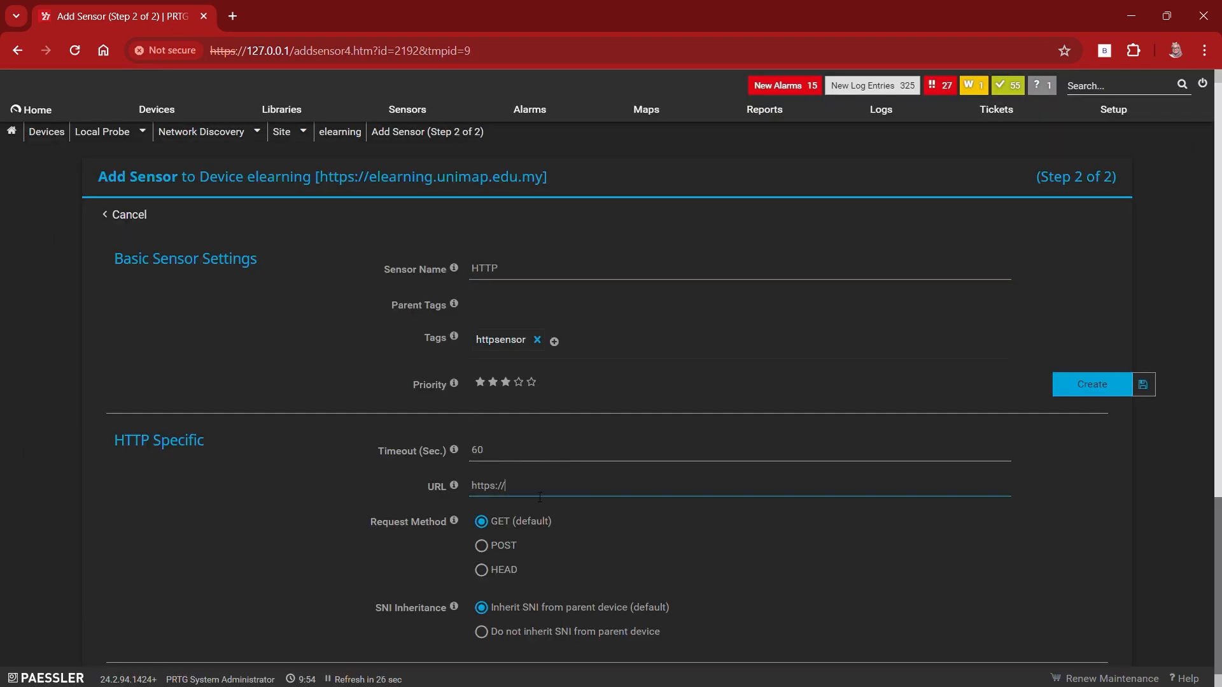
{"action": "type", "text": "elearning.unimap.edu.my"}
{"action": "scroll", "coordinate": [535, 495], "scroll_direction": "down", "scroll_amount": 2}
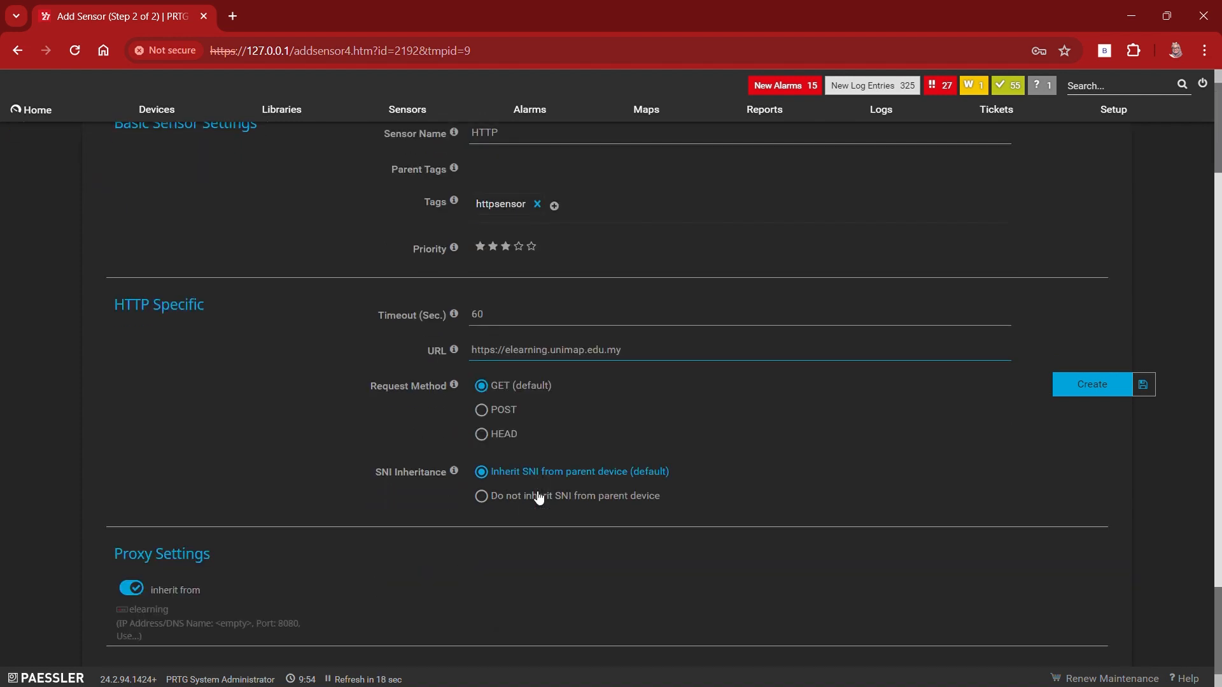
{"action": "scroll", "coordinate": [535, 493], "scroll_direction": "down", "scroll_amount": 1}
{"action": "left_click", "coordinate": [1066, 382]}
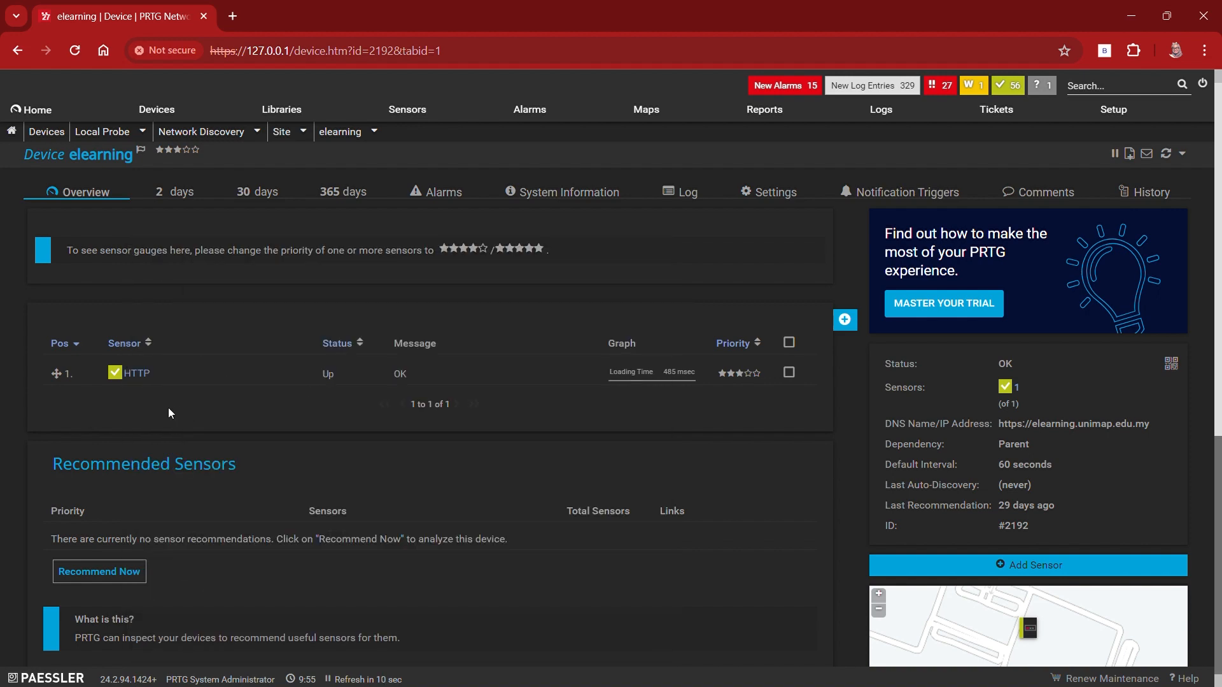
Step: Check the new HTTP sensor's summary and the elearning device's 2-day and 30-day graphs
{"action": "mouse_move", "coordinate": [115, 372]}
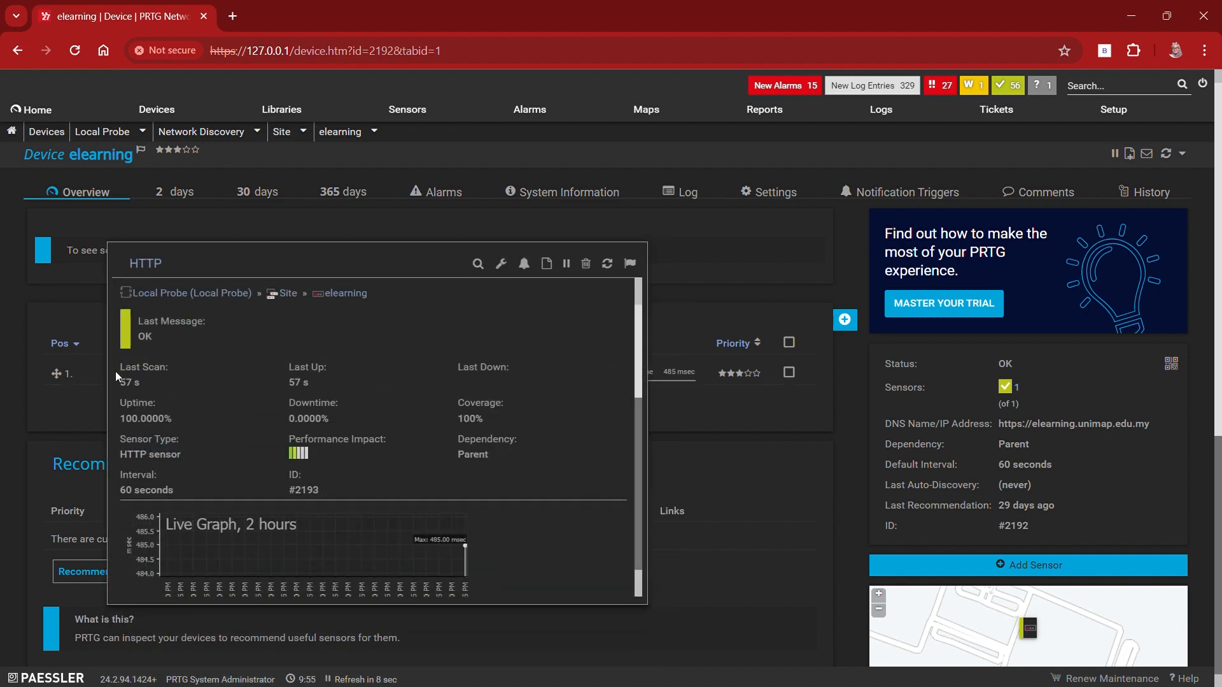
{"action": "left_click", "coordinate": [210, 198]}
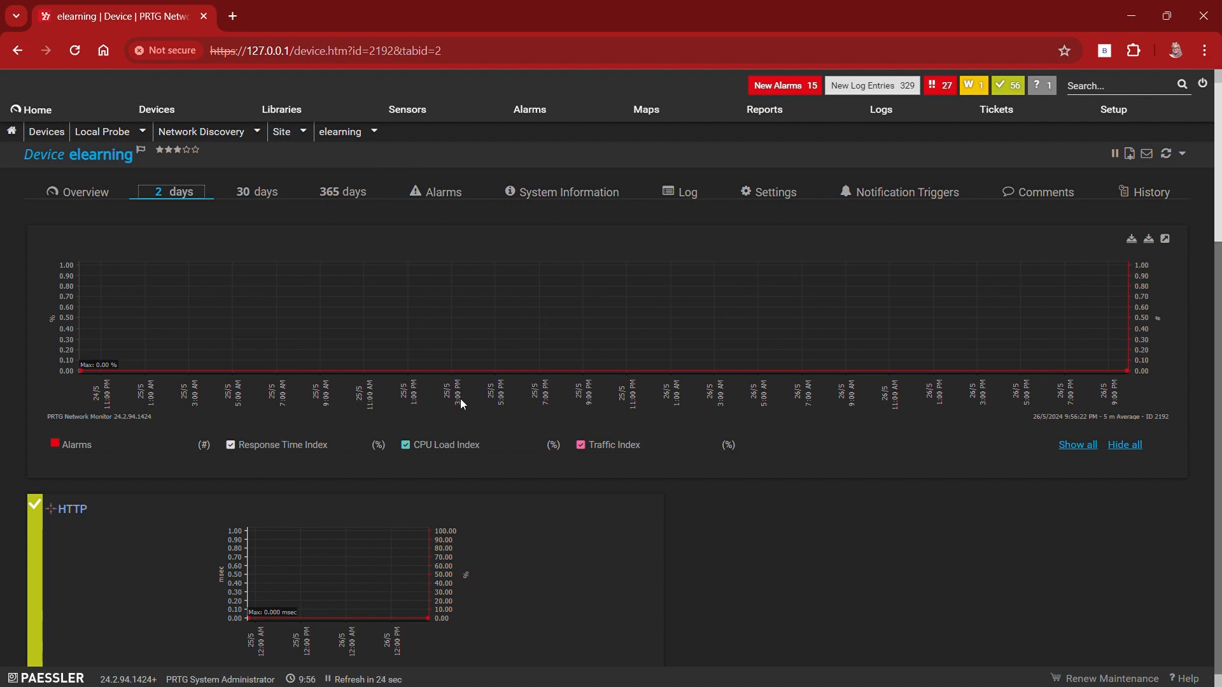
{"action": "left_click", "coordinate": [253, 192]}
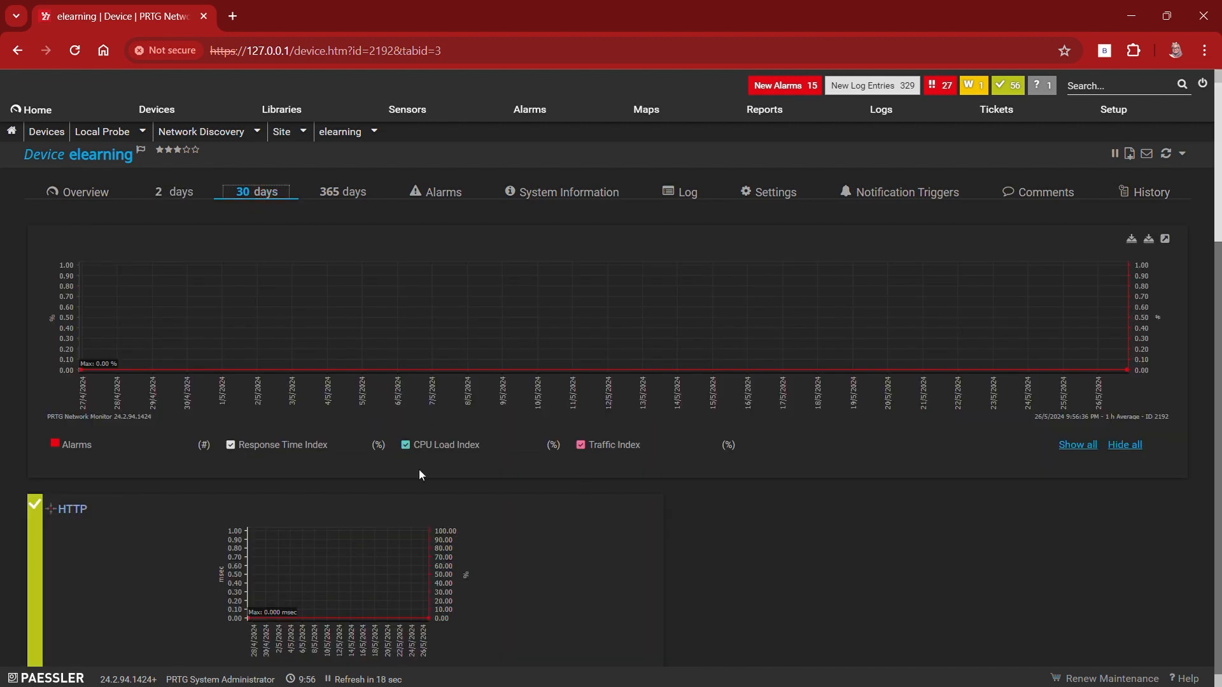
{"action": "scroll", "coordinate": [419, 468], "scroll_direction": "down", "scroll_amount": 2}
{"action": "scroll", "coordinate": [424, 476], "scroll_direction": "up", "scroll_amount": 2}
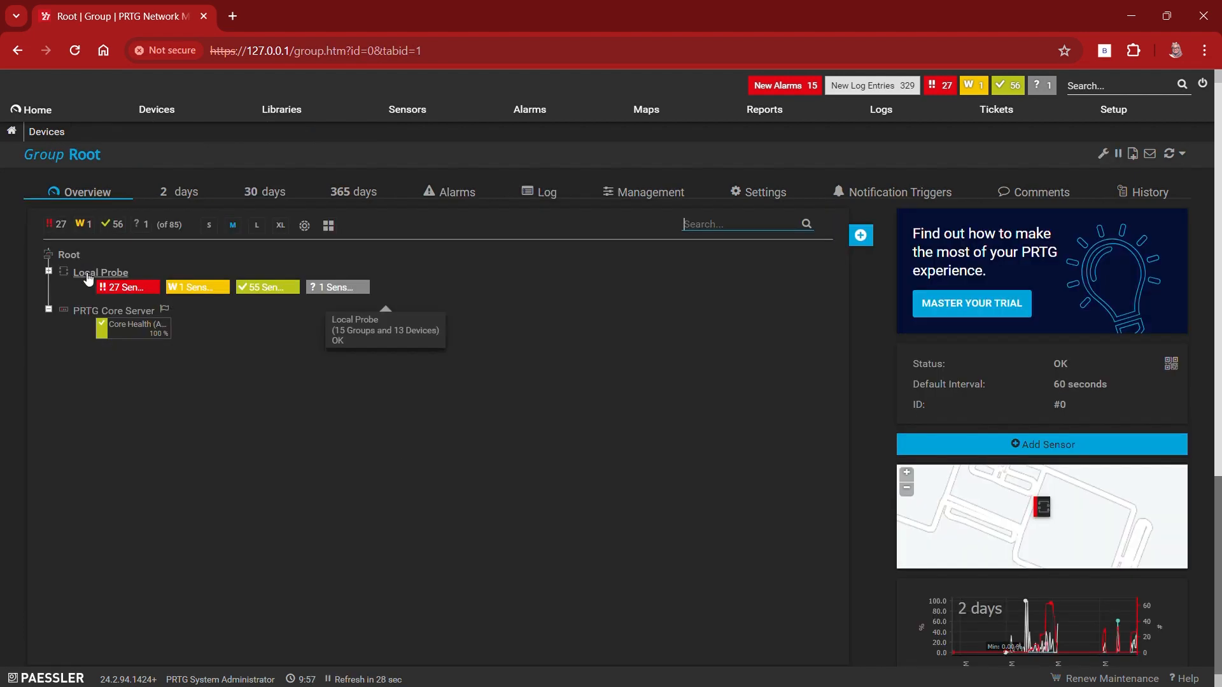
{"action": "left_click", "coordinate": [87, 274]}
{"action": "scroll", "coordinate": [184, 538], "scroll_direction": "down", "scroll_amount": 7}
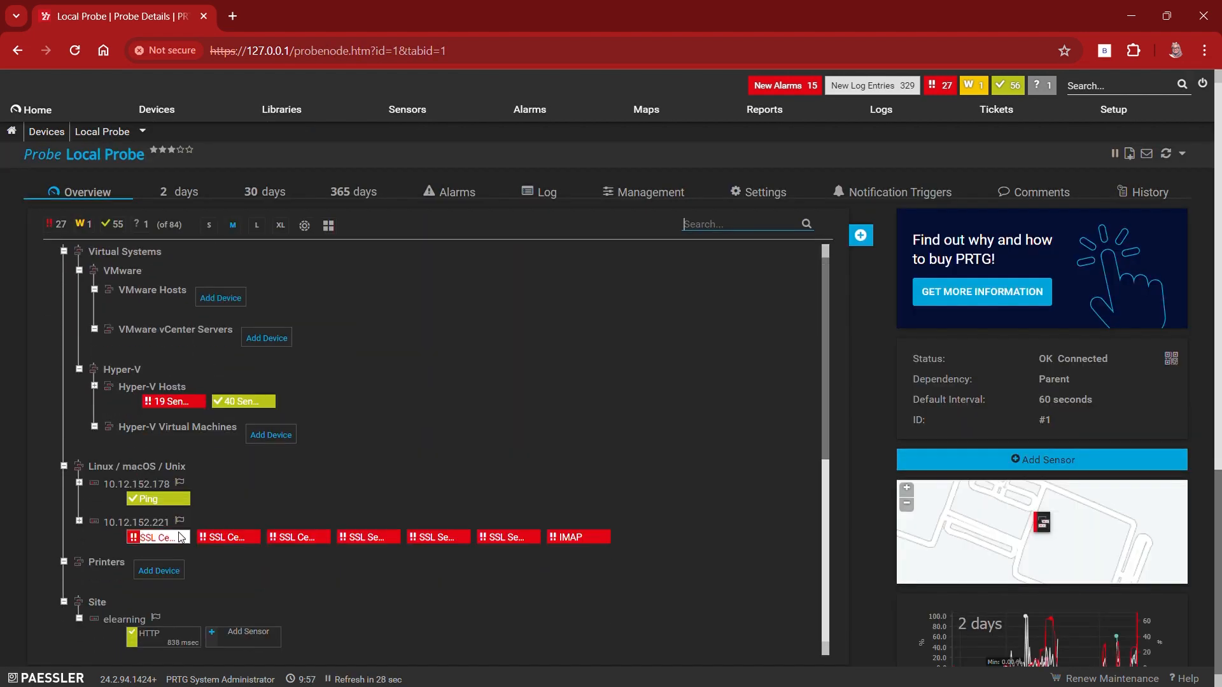
{"action": "left_click", "coordinate": [123, 620]}
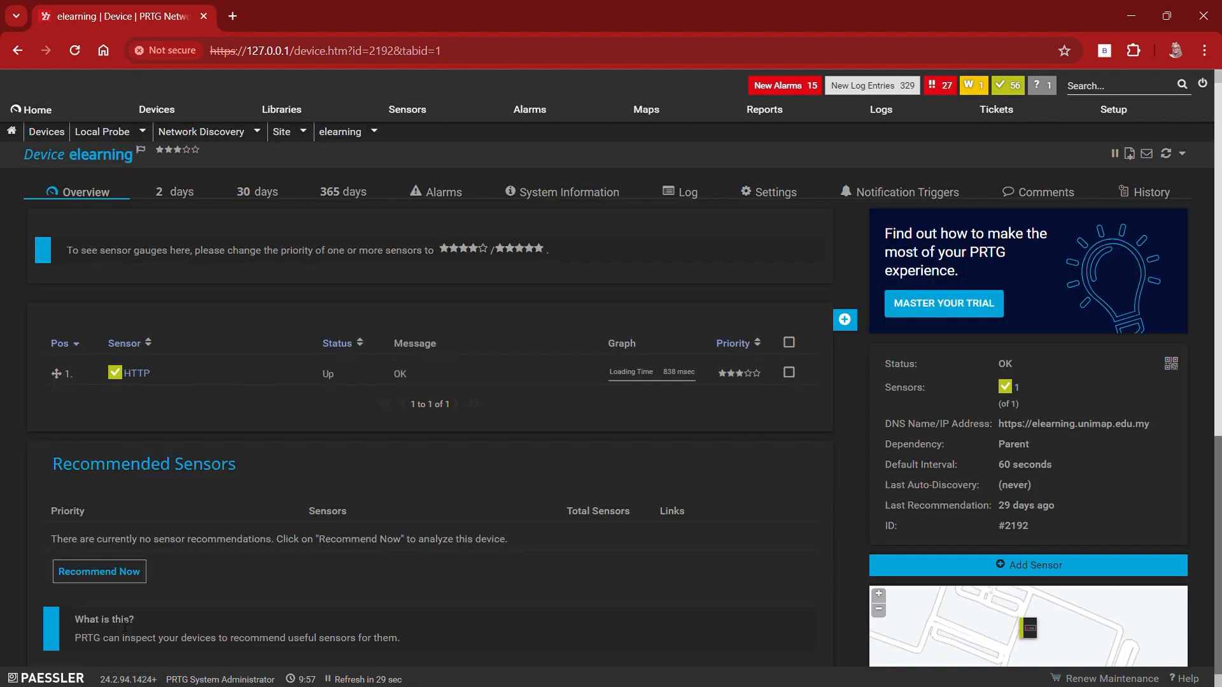
{"action": "left_click", "coordinate": [21, 49]}
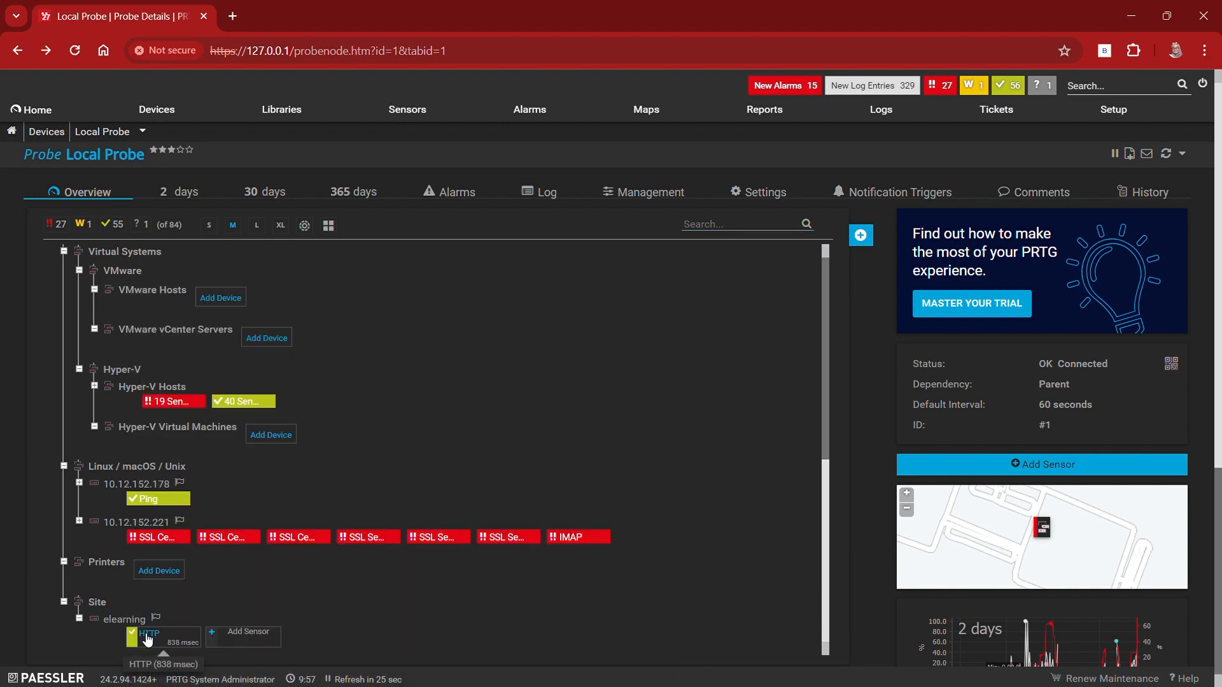
Step: Open elearning's HTTP sensor and examine its loading time gauge, channel values and live graph
{"action": "left_click", "coordinate": [147, 638]}
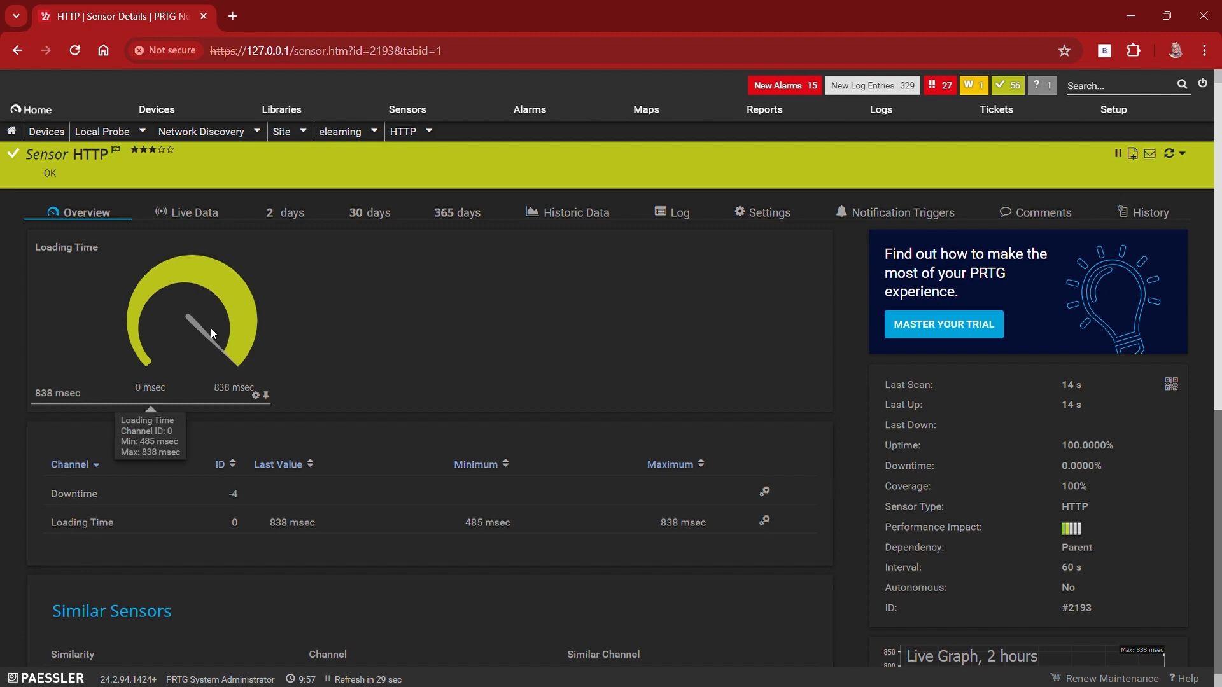
{"action": "scroll", "coordinate": [391, 360], "scroll_direction": "down", "scroll_amount": 3}
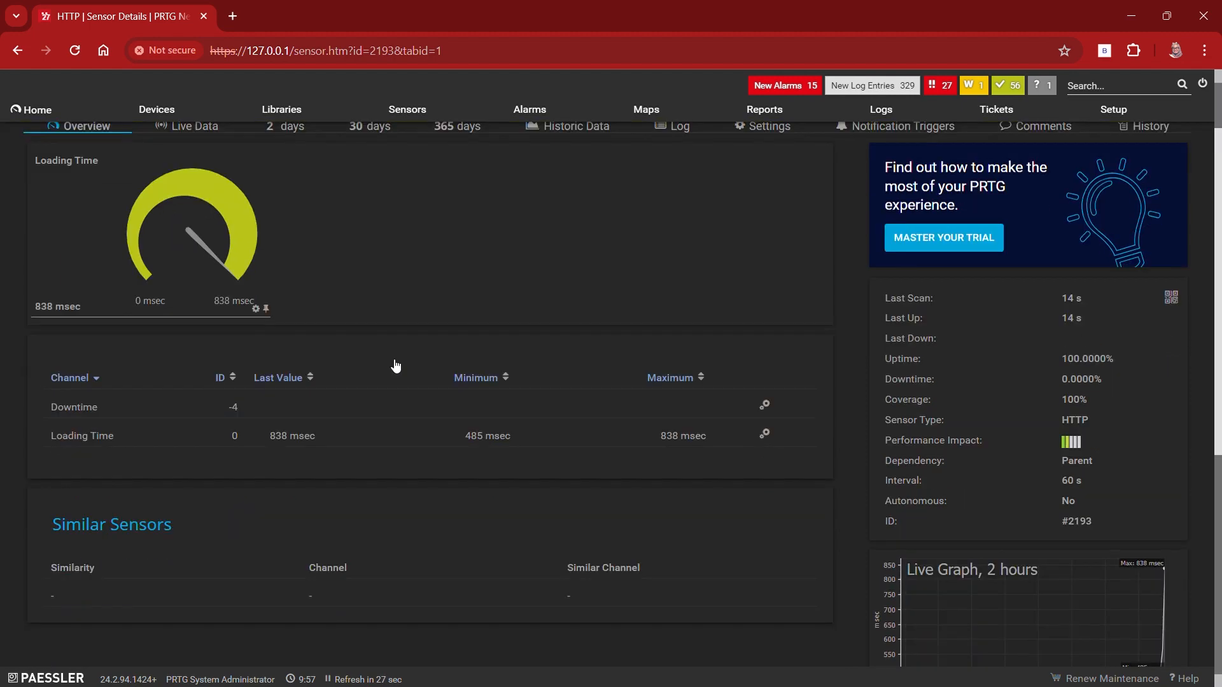
{"action": "scroll", "coordinate": [391, 365], "scroll_direction": "down", "scroll_amount": 2}
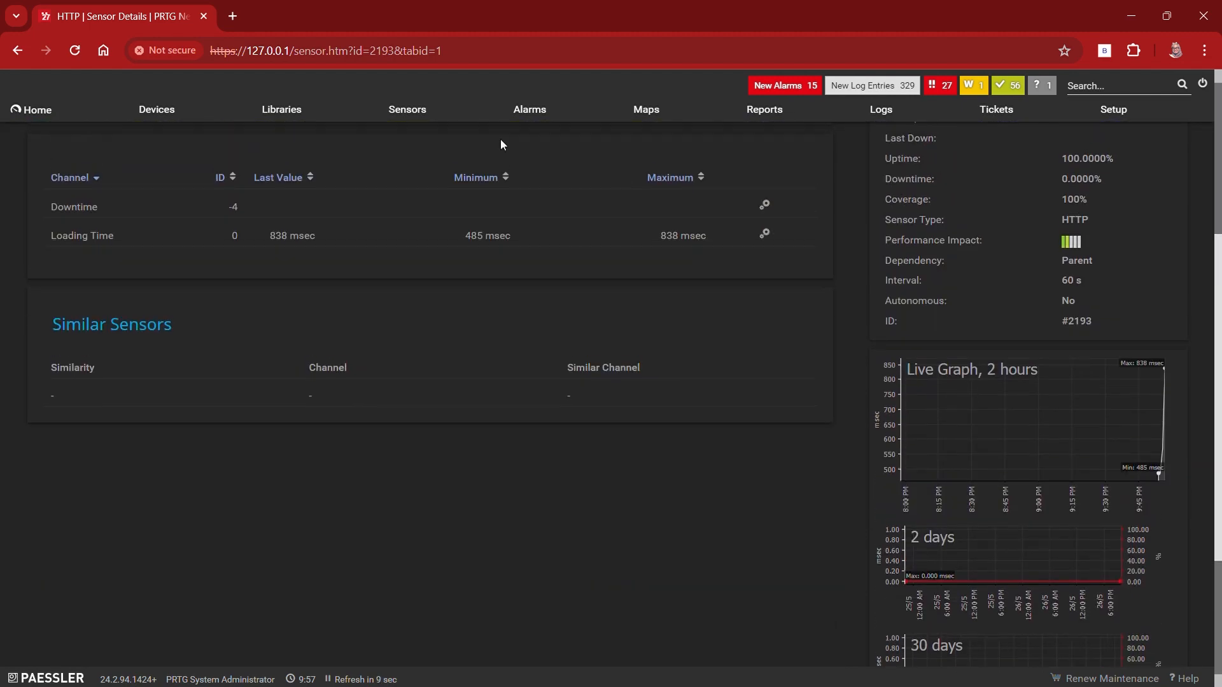
Step: Open elearning.unimap.edu.my in a new browser tab and log in with the saved account credentials
{"action": "left_click", "coordinate": [234, 15]}
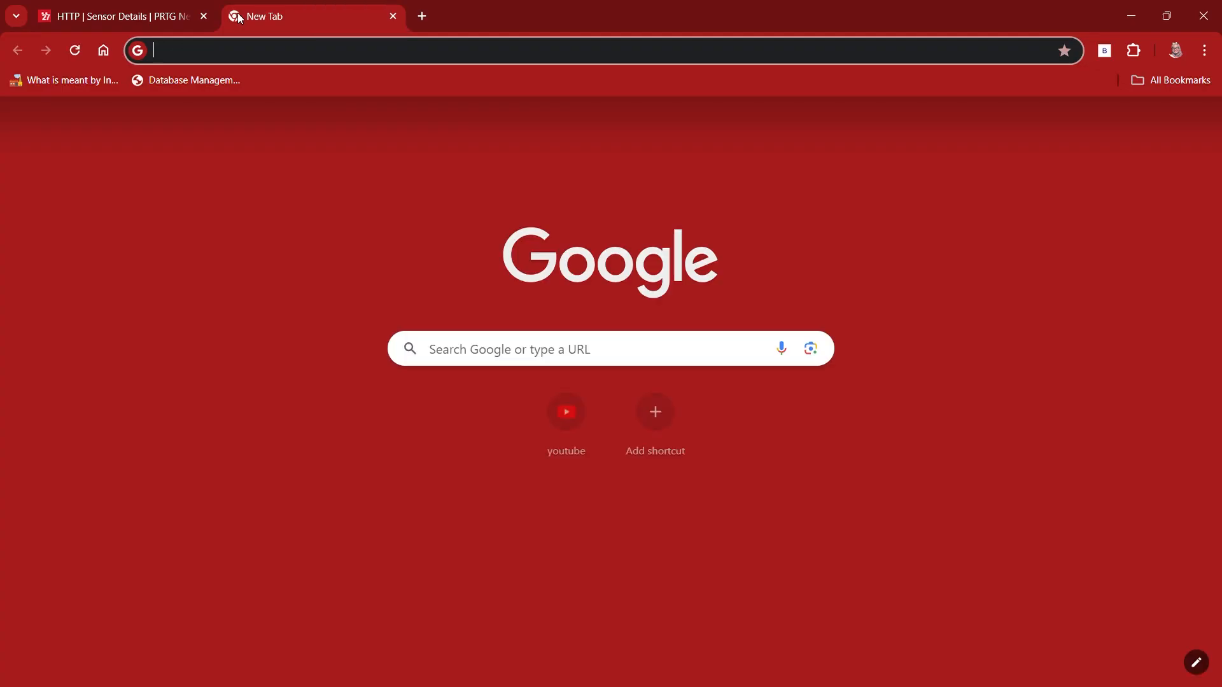
{"action": "type", "text": "h"}
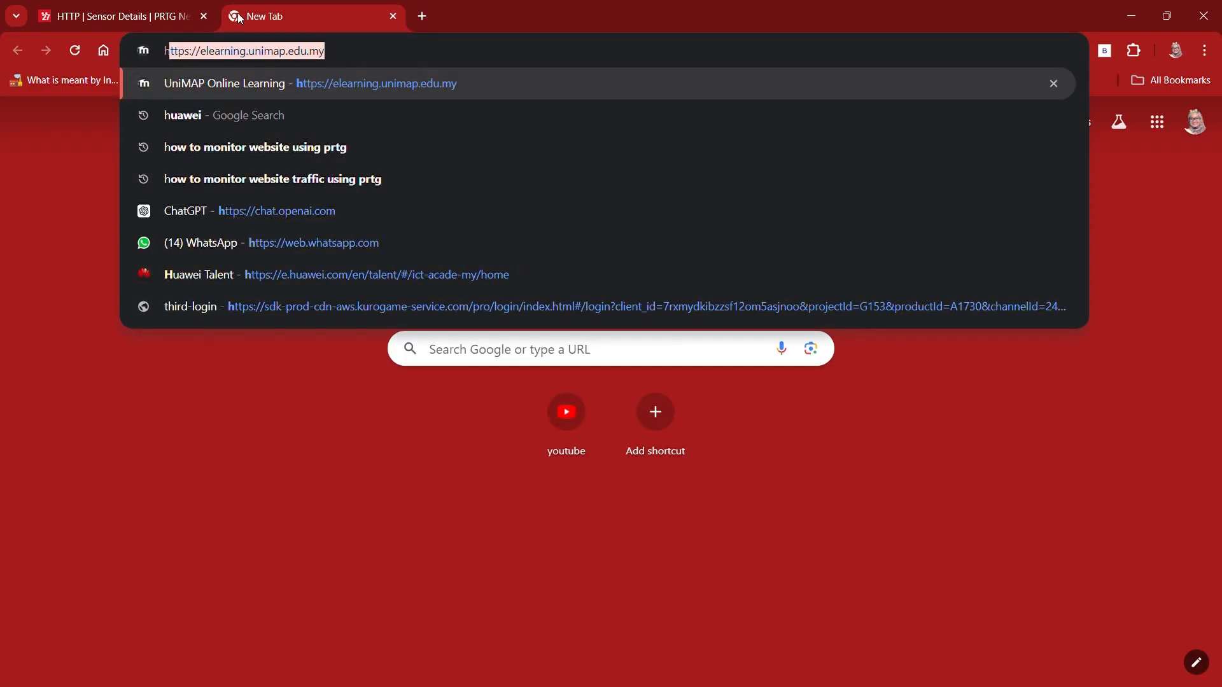
{"action": "key", "text": "Return"}
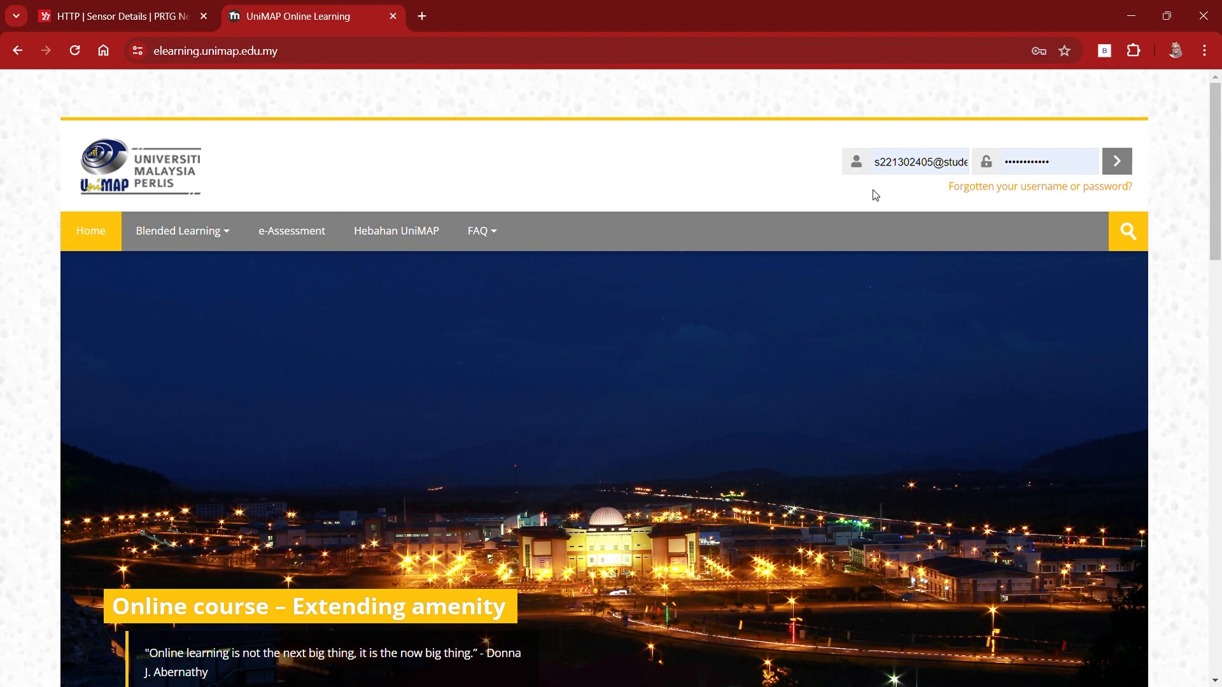
{"action": "left_click", "coordinate": [1114, 164]}
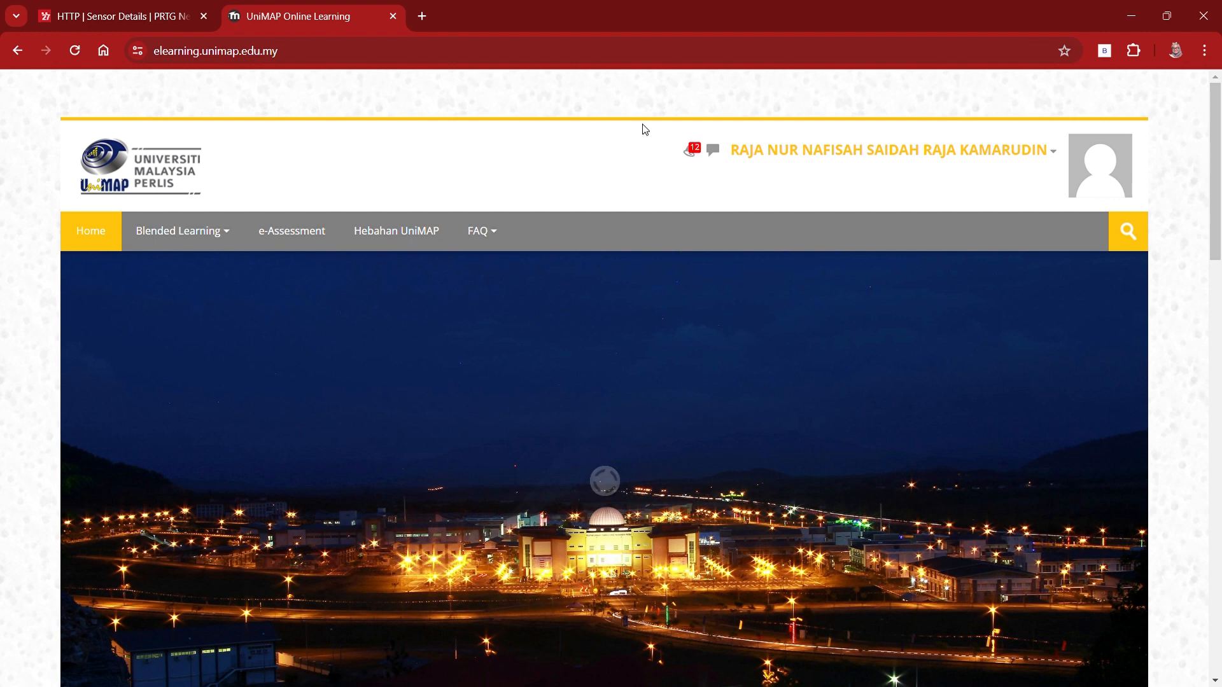
Step: Switch back to PRTG and open the HTTP sensor's live data graph to inspect the loading time
{"action": "left_click", "coordinate": [154, 4]}
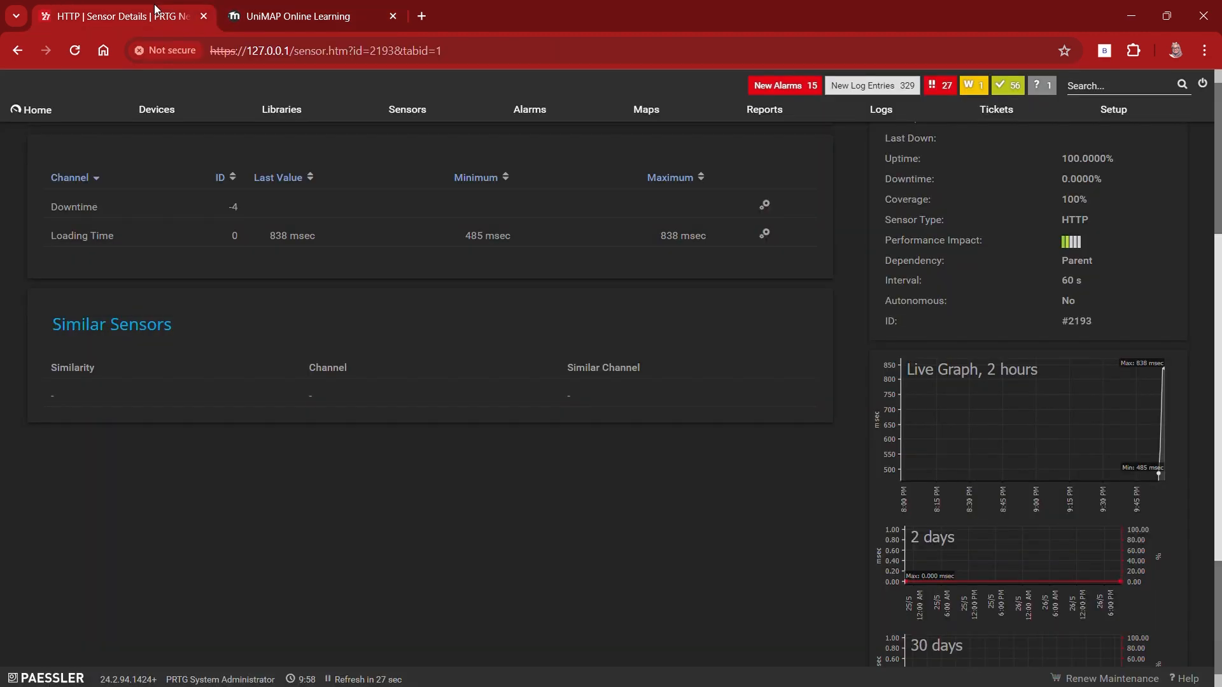
{"action": "left_click", "coordinate": [1166, 435]}
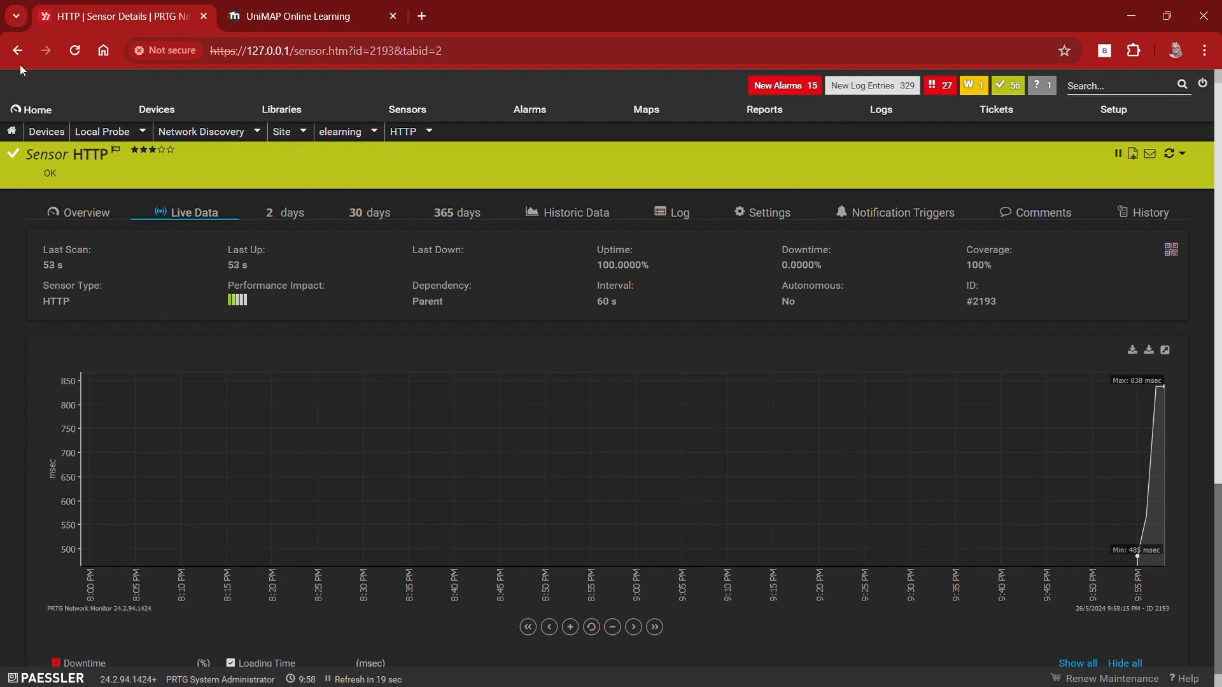
{"action": "left_click", "coordinate": [159, 110]}
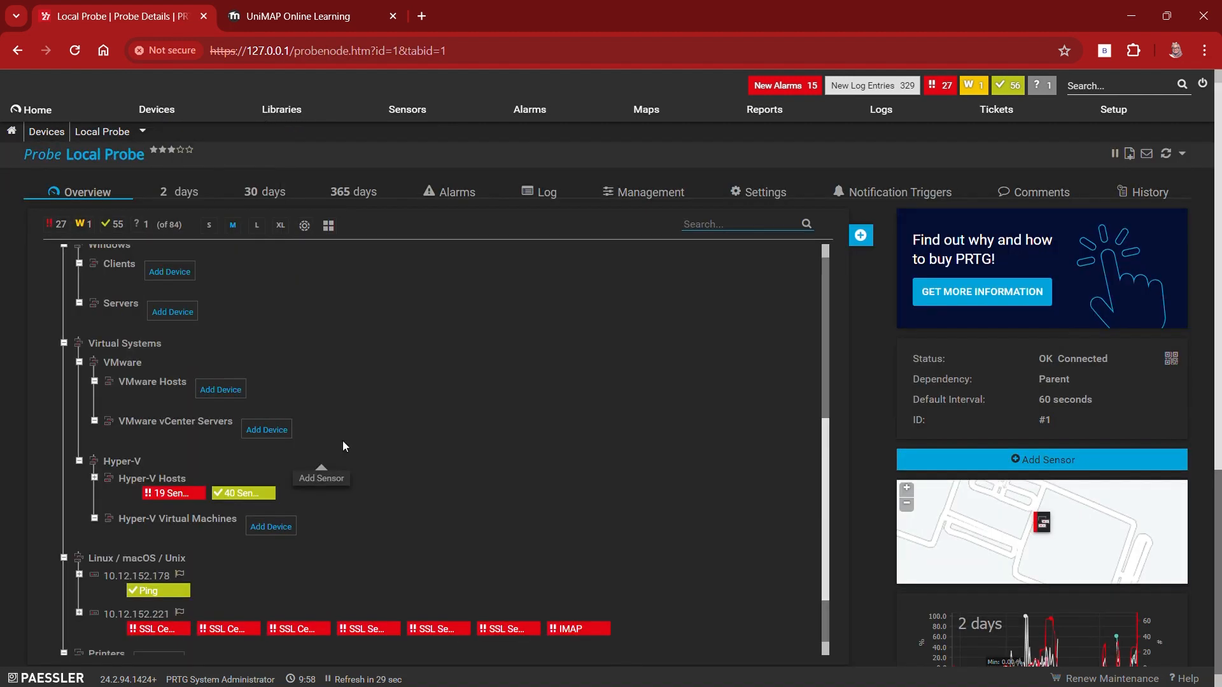
{"action": "scroll", "coordinate": [343, 445], "scroll_direction": "down", "scroll_amount": 1}
{"action": "scroll", "coordinate": [342, 445], "scroll_direction": "up", "scroll_amount": 2}
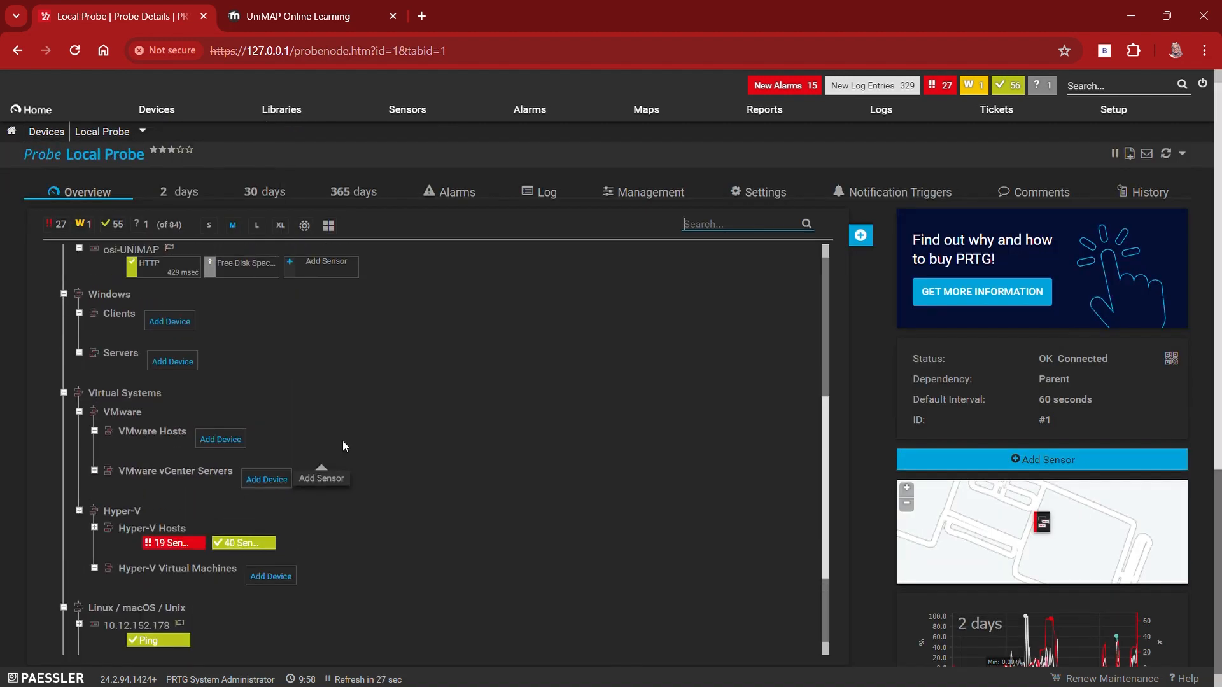
{"action": "scroll", "coordinate": [343, 444], "scroll_direction": "up", "scroll_amount": 2}
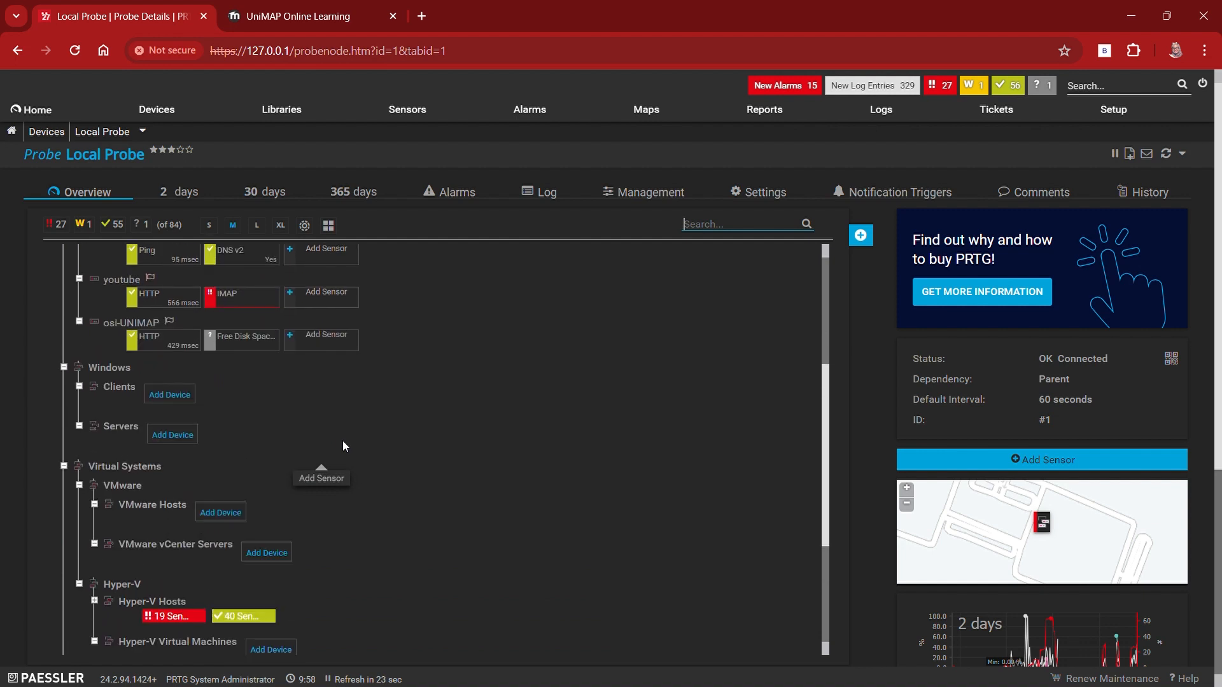
{"action": "scroll", "coordinate": [343, 441], "scroll_direction": "up", "scroll_amount": 1}
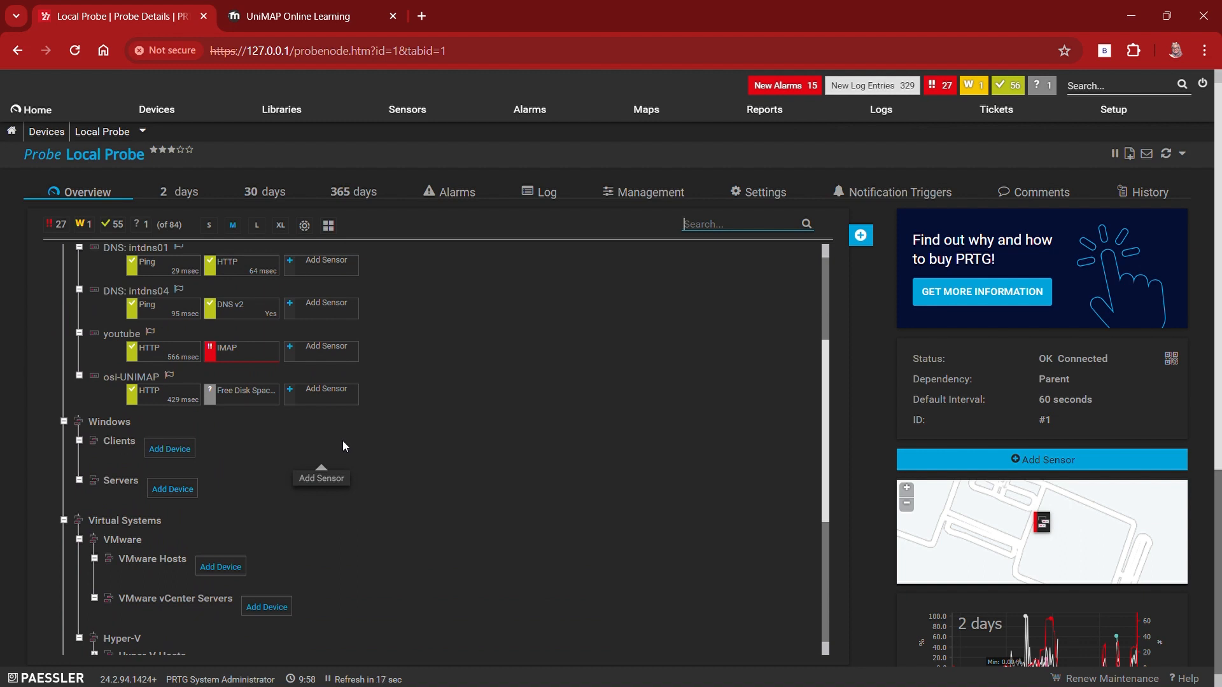
{"action": "scroll", "coordinate": [343, 442], "scroll_direction": "down", "scroll_amount": 1}
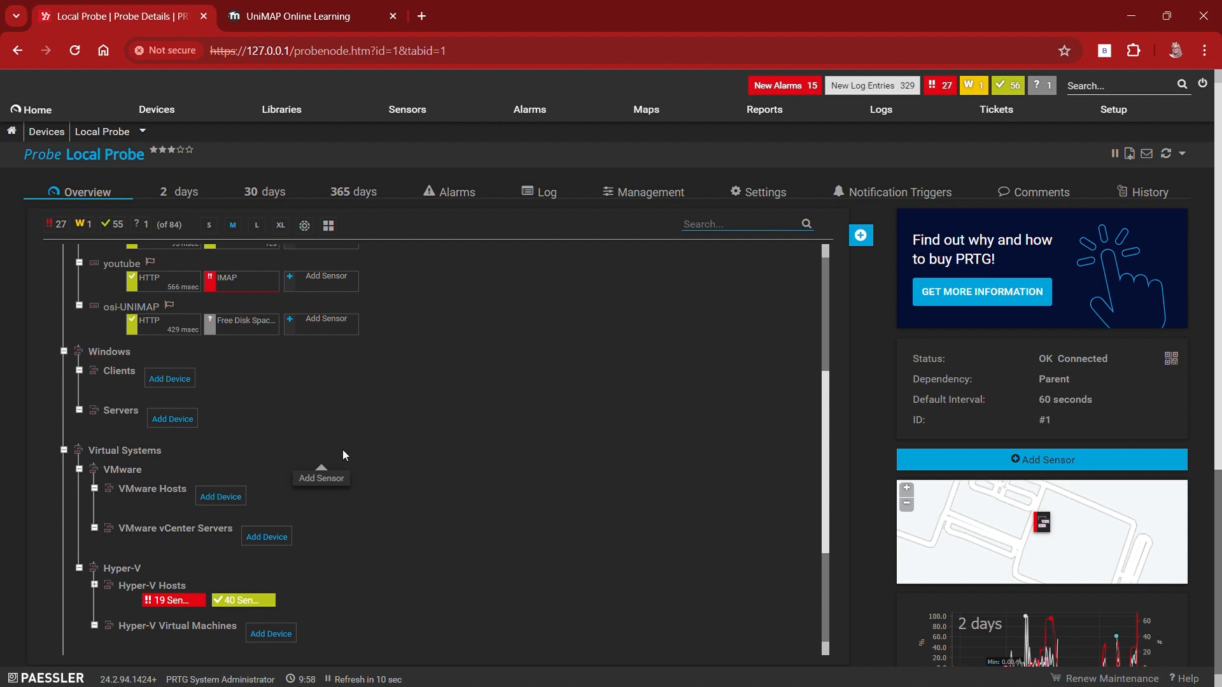
{"action": "scroll", "coordinate": [343, 451], "scroll_direction": "down", "scroll_amount": 3}
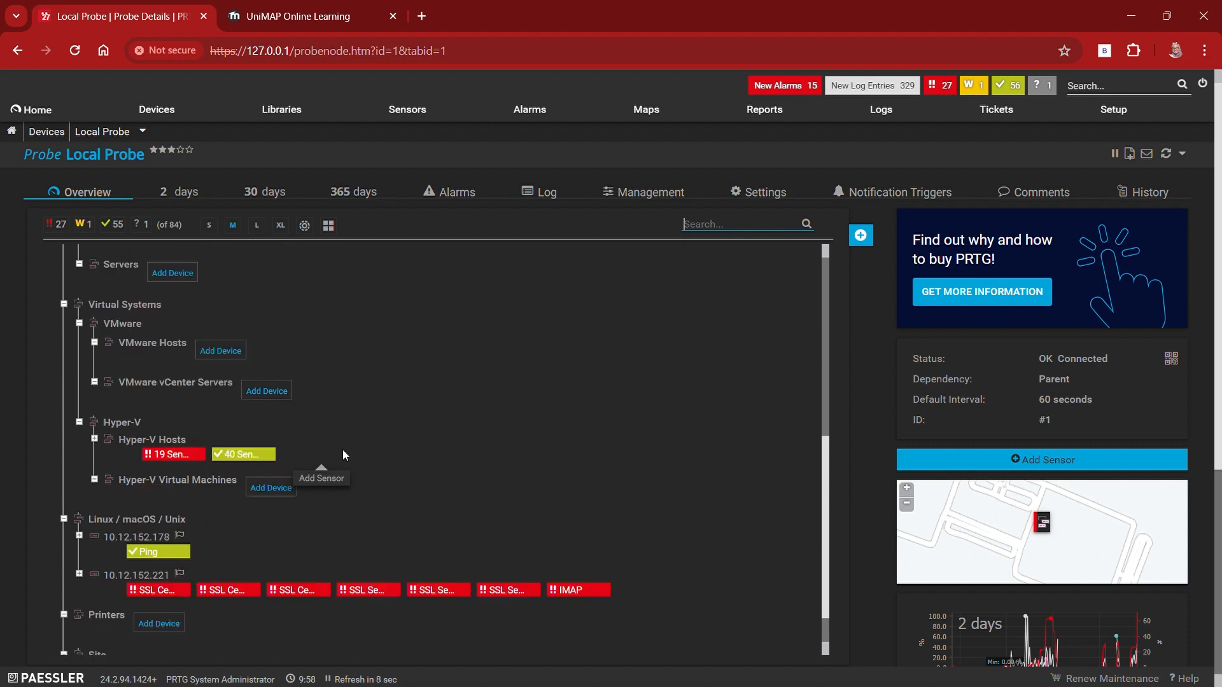